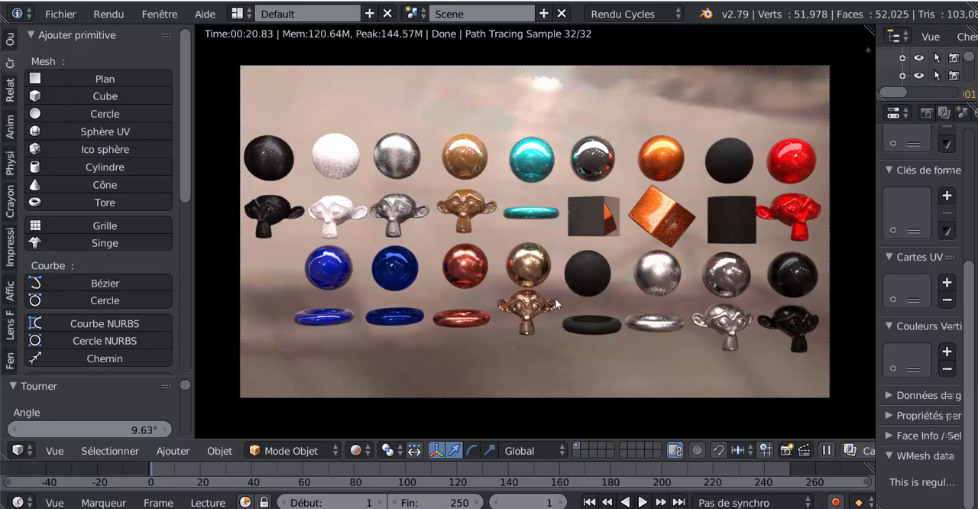
- Switch to the other Blender window and examine the red car body from another angle
mouse_move(796, 508)
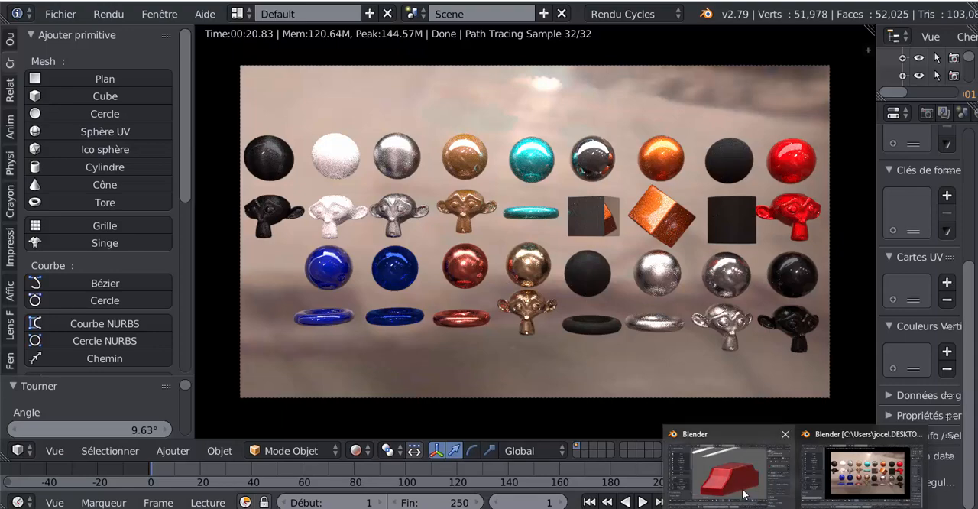
left_click(730, 466)
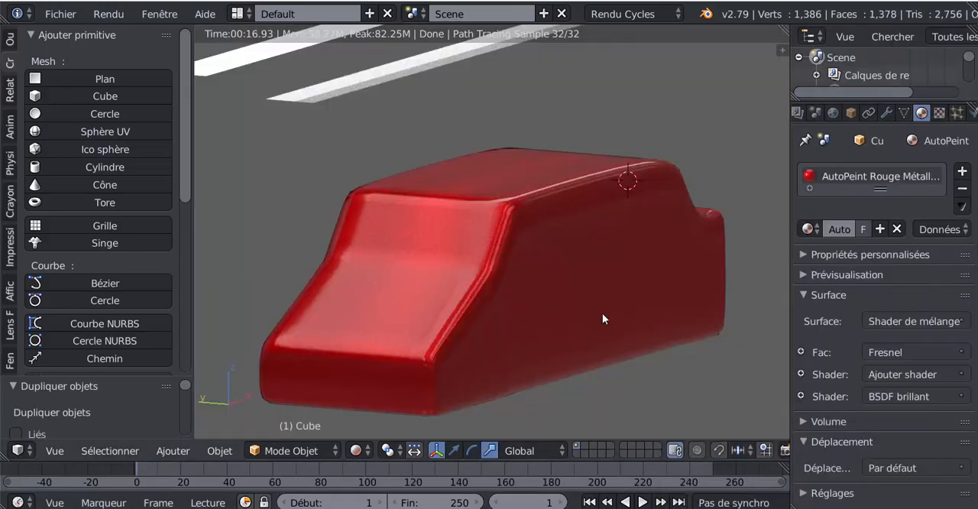
middle_click_drag(654, 305, 496, 322)
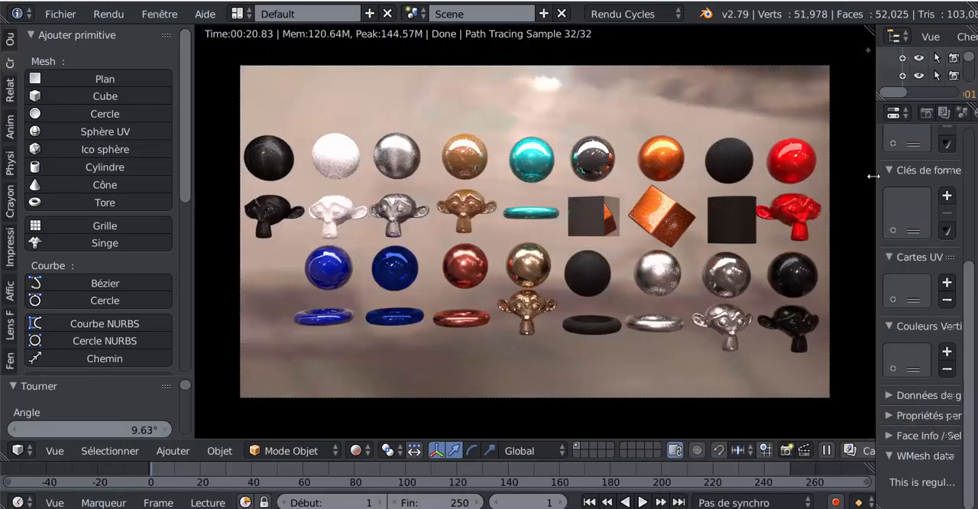
- Preview the material sample scene in Material viewport shading and return it to Rendered shading
left_click_drag(874, 176, 845, 176)
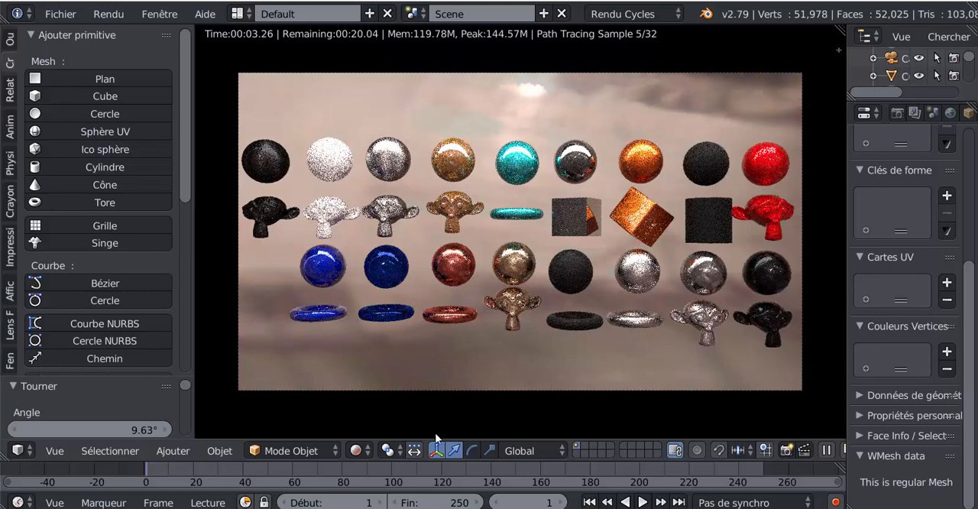
left_click(356, 450)
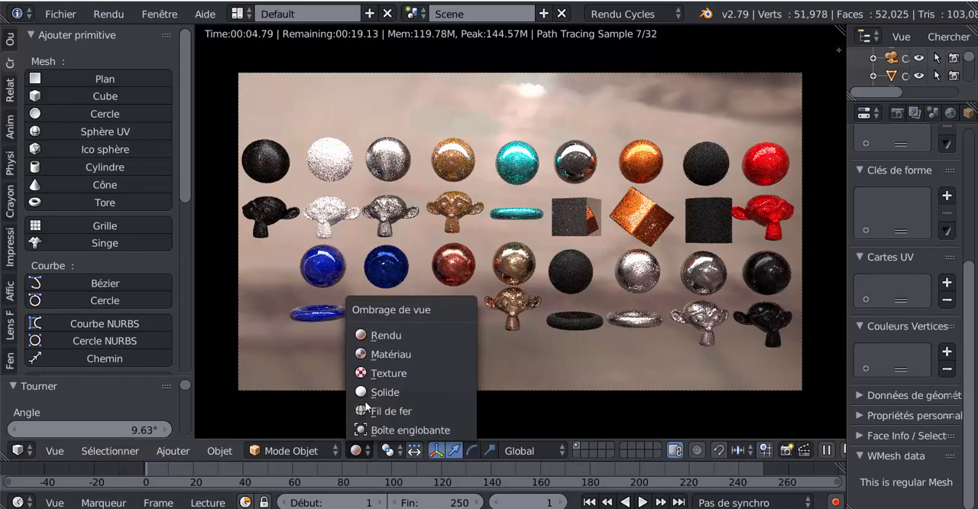
left_click(372, 354)
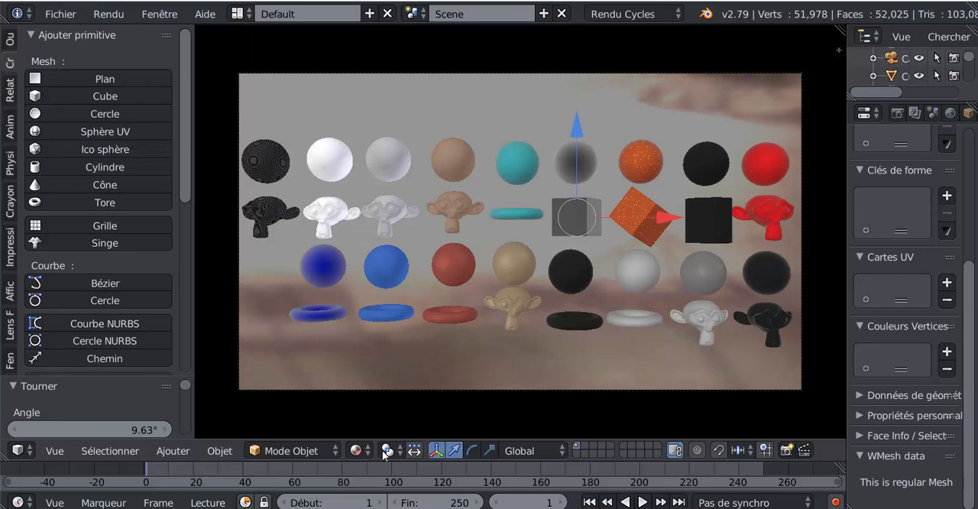
left_click(357, 451)
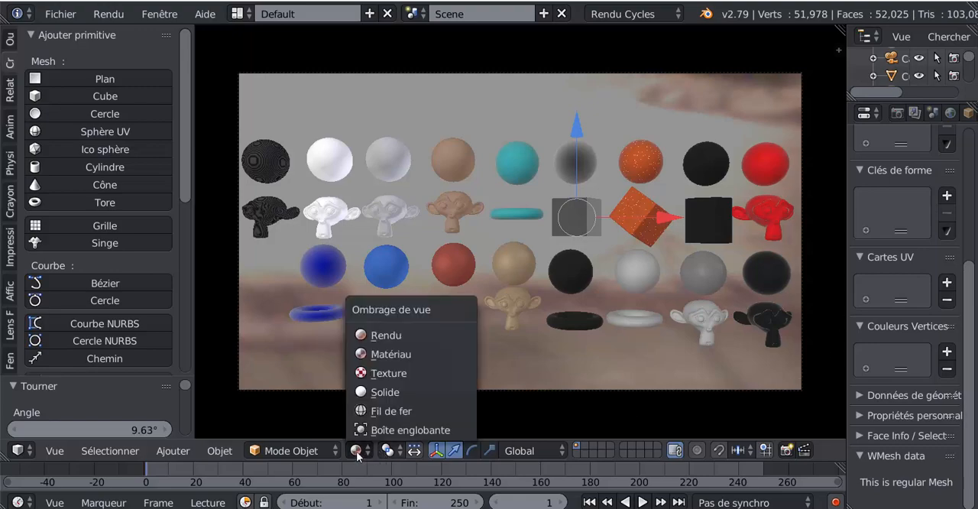
left_click(383, 337)
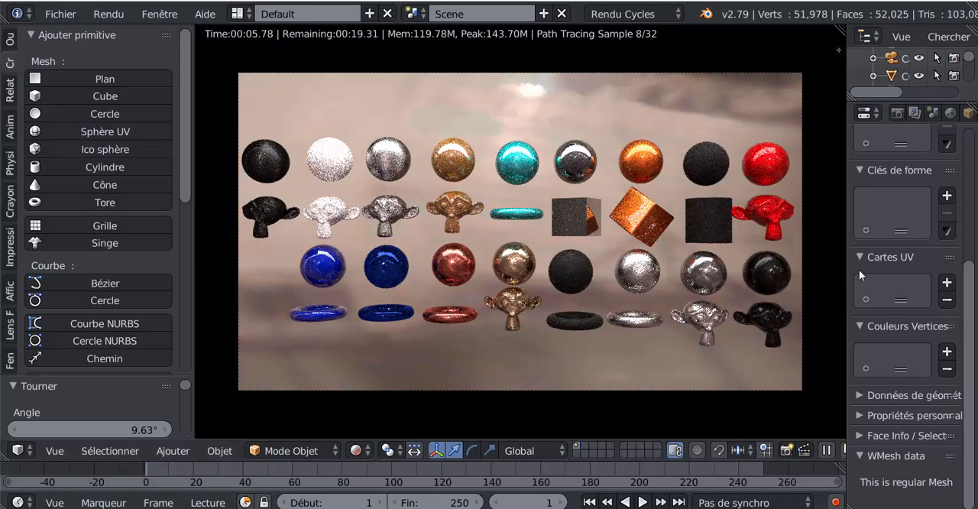
- Widen the properties editor and show the material settings of the selected icosphere
left_click_drag(849, 267, 808, 268)
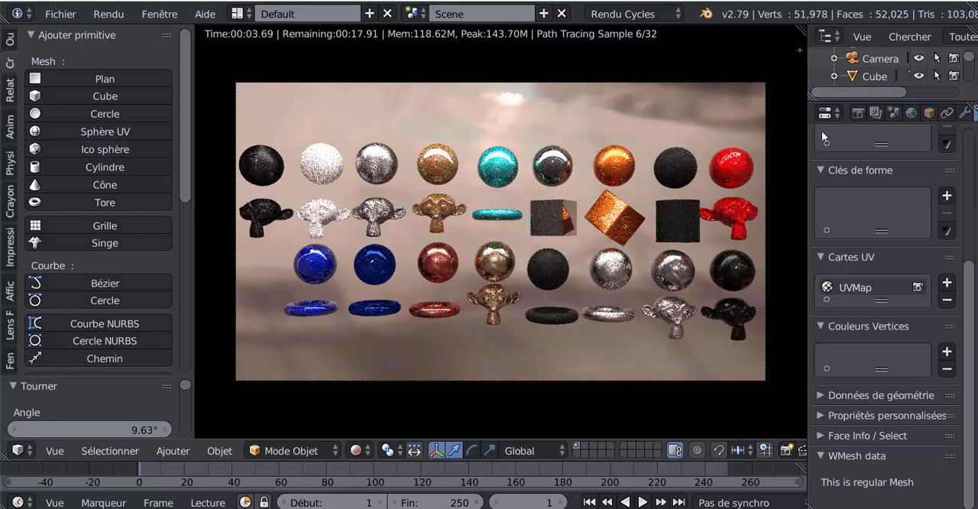
scroll(924, 116, "right", 5)
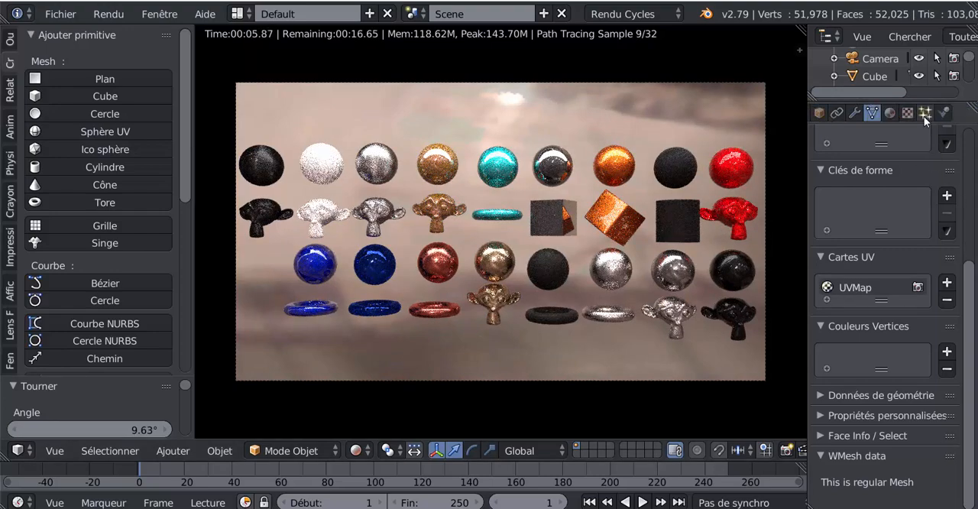
left_click(878, 114)
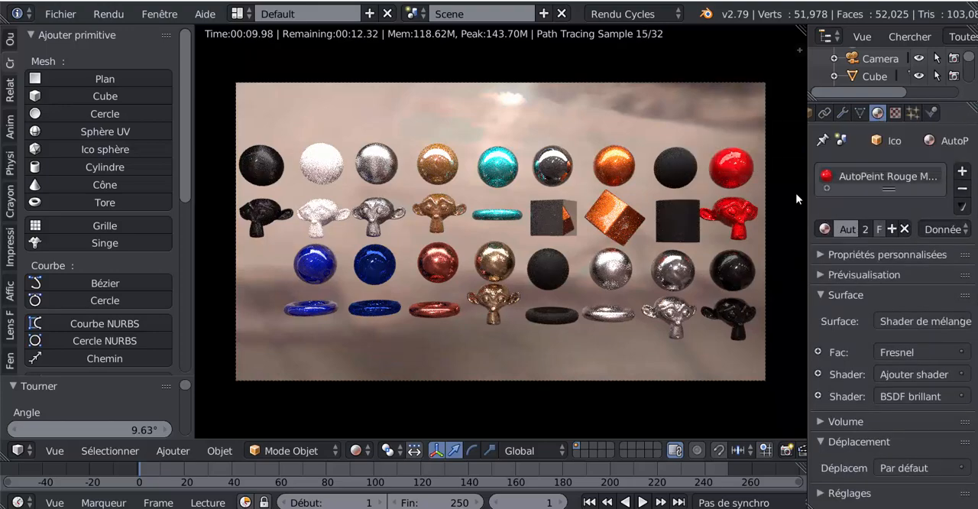
left_click_drag(807, 187, 753, 192)
- Browse the full list of available AutoPeint materials, from AutoPeint Aluminium to lumière, without assigning another one
left_click(767, 230)
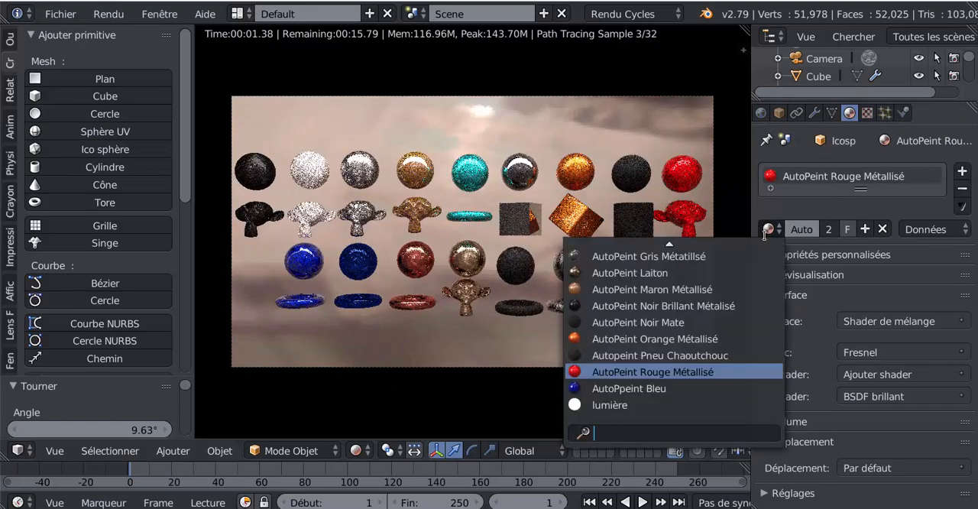
scroll(739, 348, "up", 14)
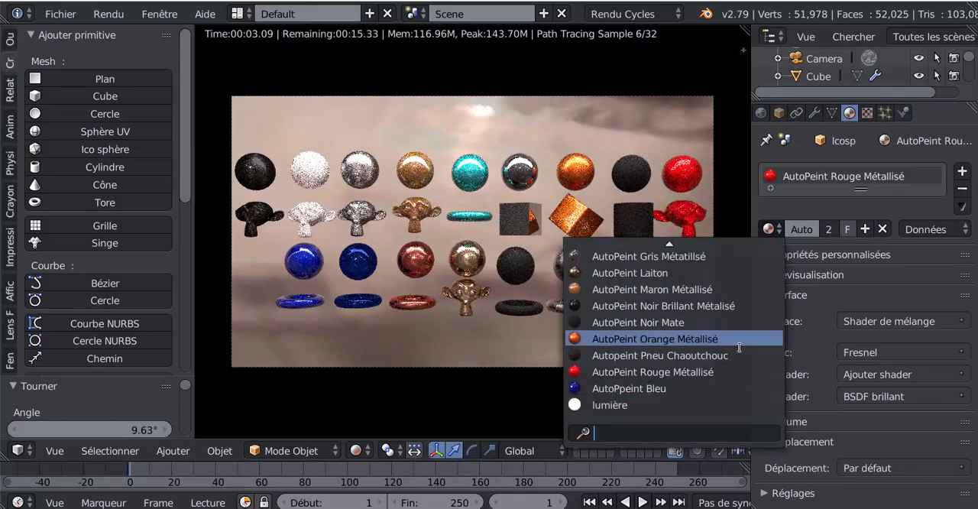
scroll(740, 348, "up", 3)
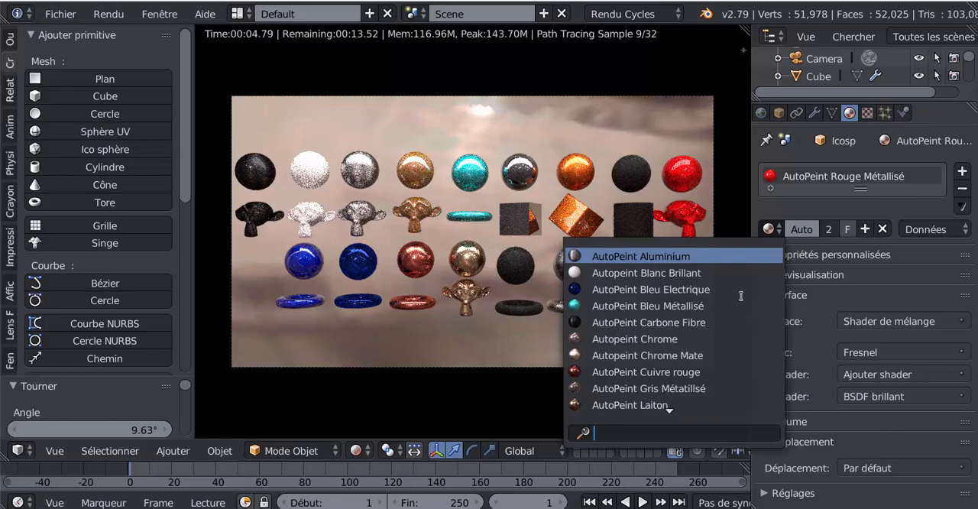
scroll(741, 296, "down", 16)
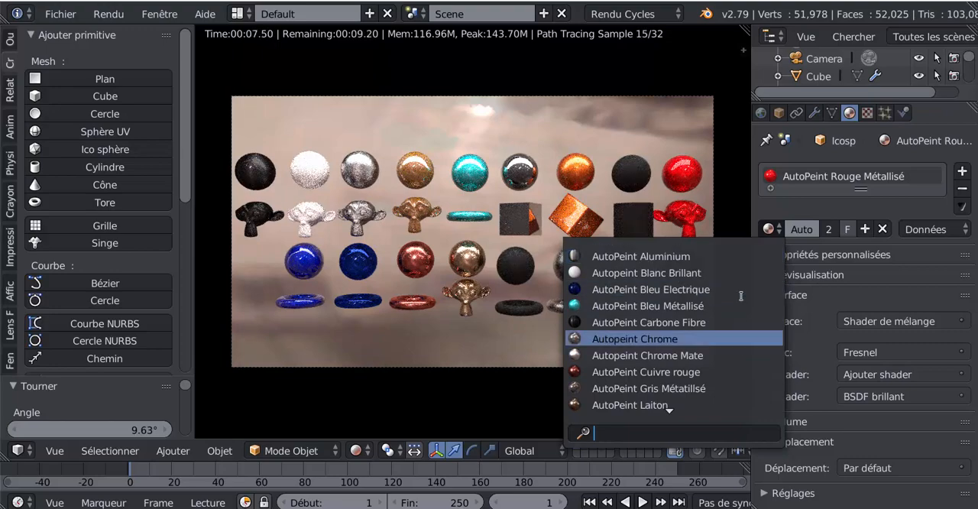
scroll(740, 296, "down", 1)
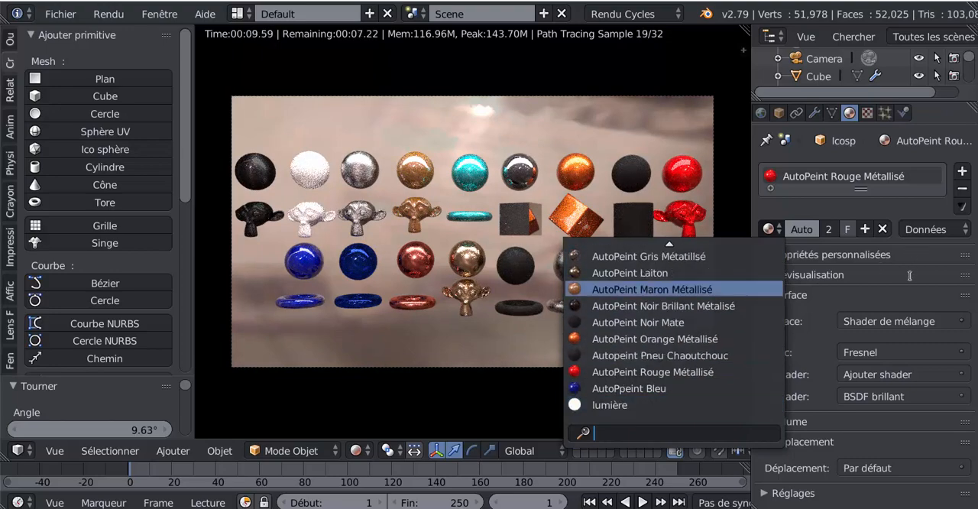
key("Escape")
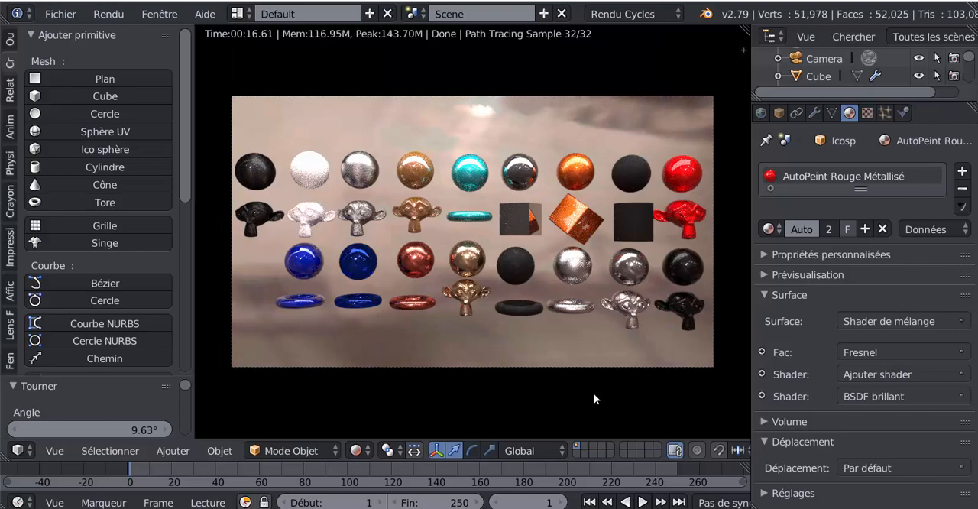
- Switch to the AutoPeint Panel Matériaux Blender 3D SVM6 folder, view the Autopeint panel image and close it
mouse_move(314, 507)
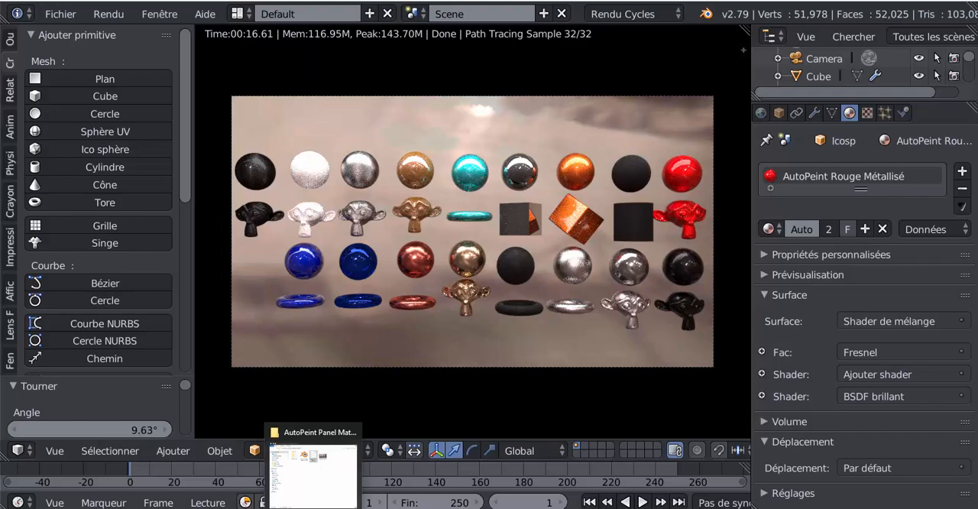
left_click(307, 486)
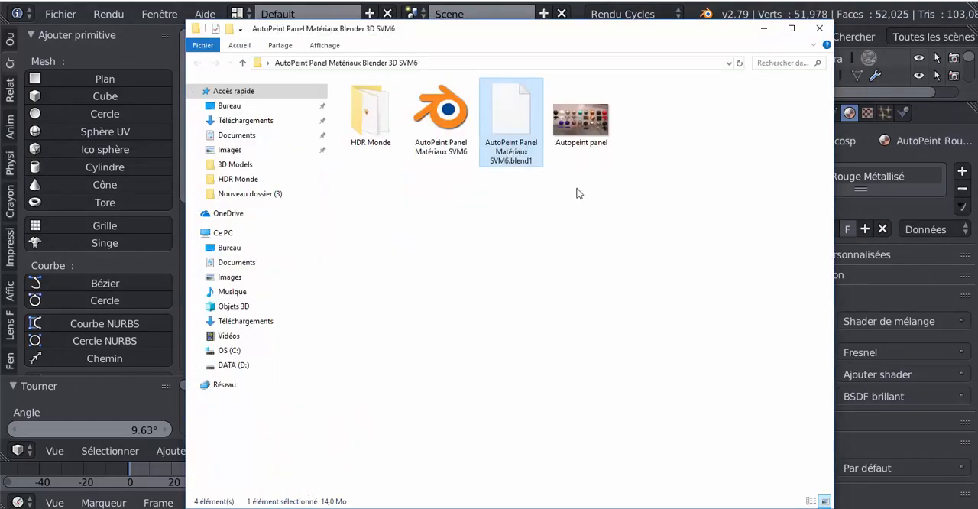
double_click(581, 121)
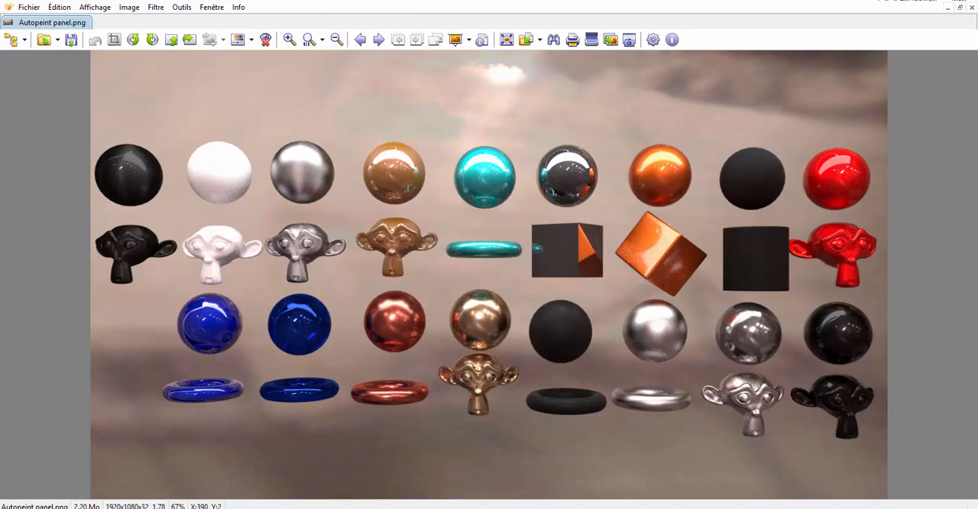
left_click(970, 5)
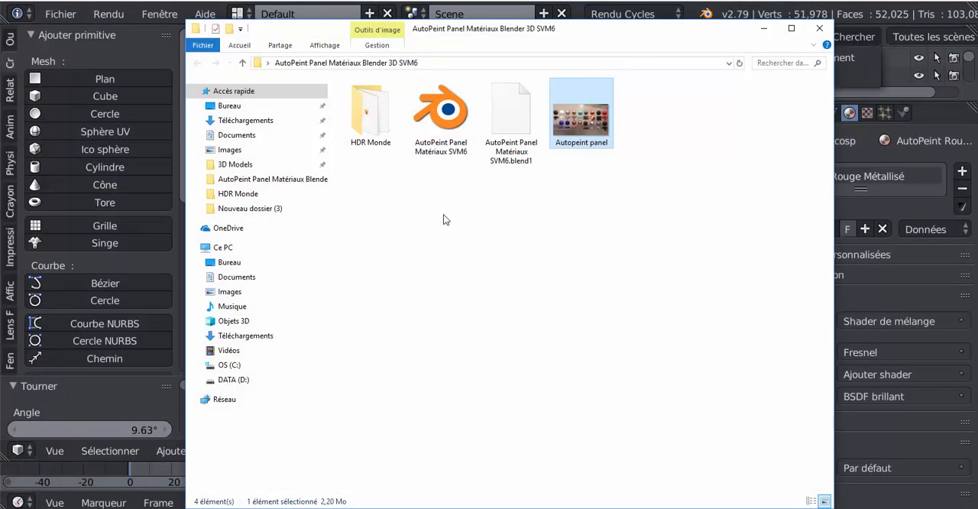
- Locate the AutoPeint Panel Matériaux SVM6 Blender file, open the HDR Monde folder and view the campus_probe image
left_click(446, 122)
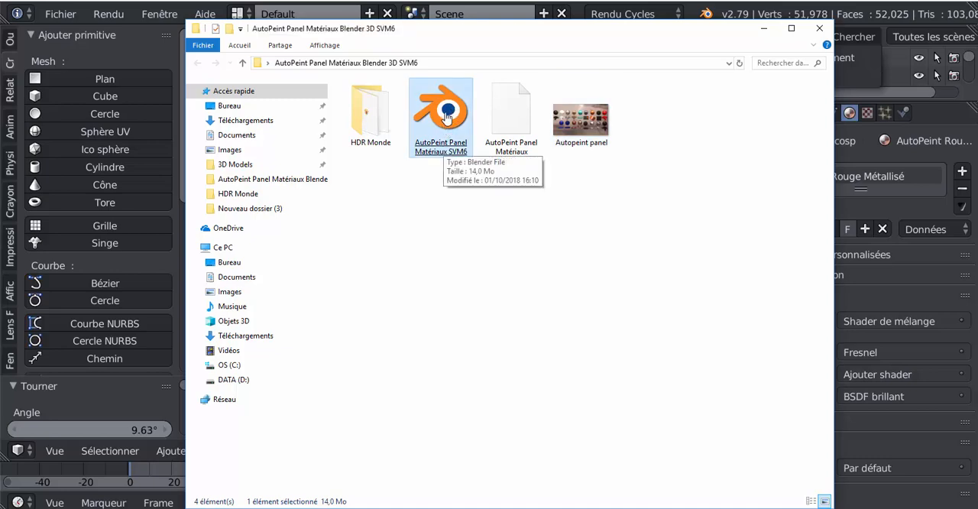
left_click(371, 126)
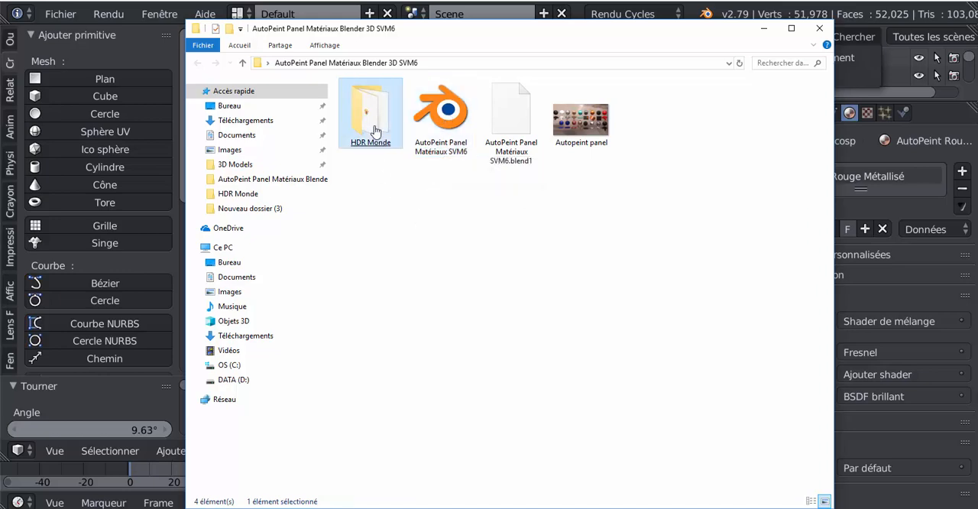
double_click(370, 126)
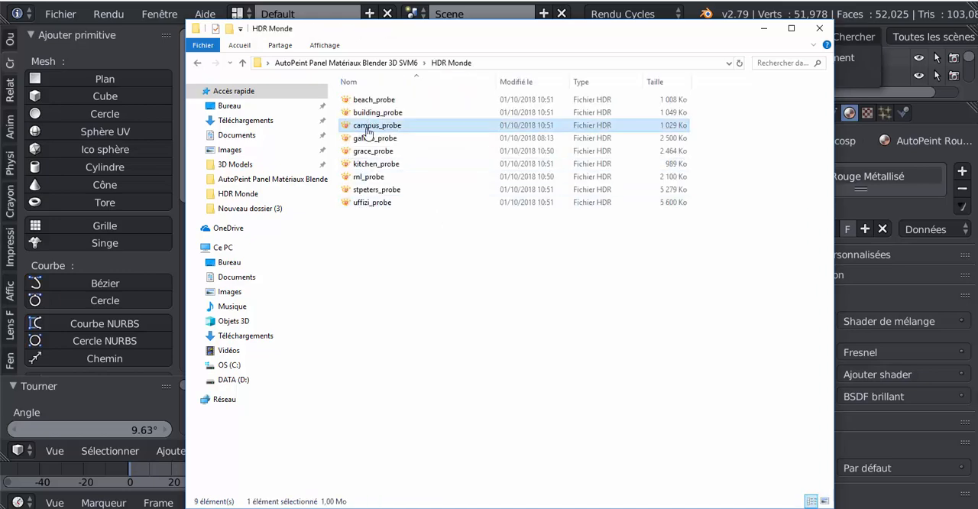
left_click(368, 130)
double_click(367, 130)
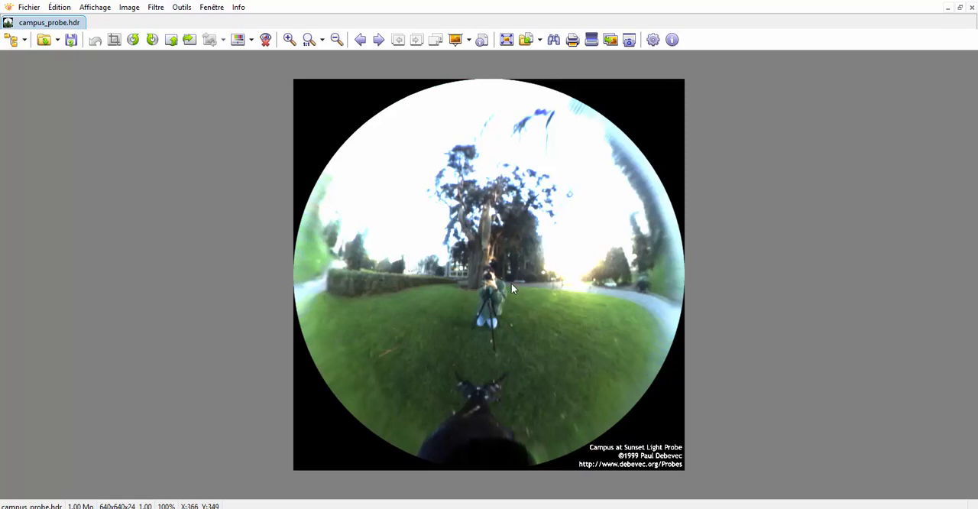
- Look through the HDR light probe images up to uffizi_probe and back to grace_probe
left_click(378, 40)
left_click(379, 40)
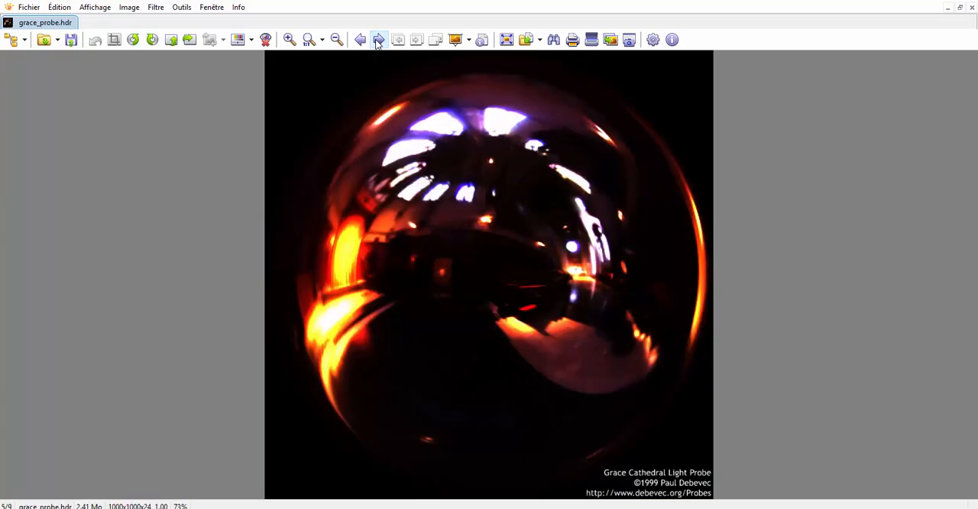
left_click(378, 39)
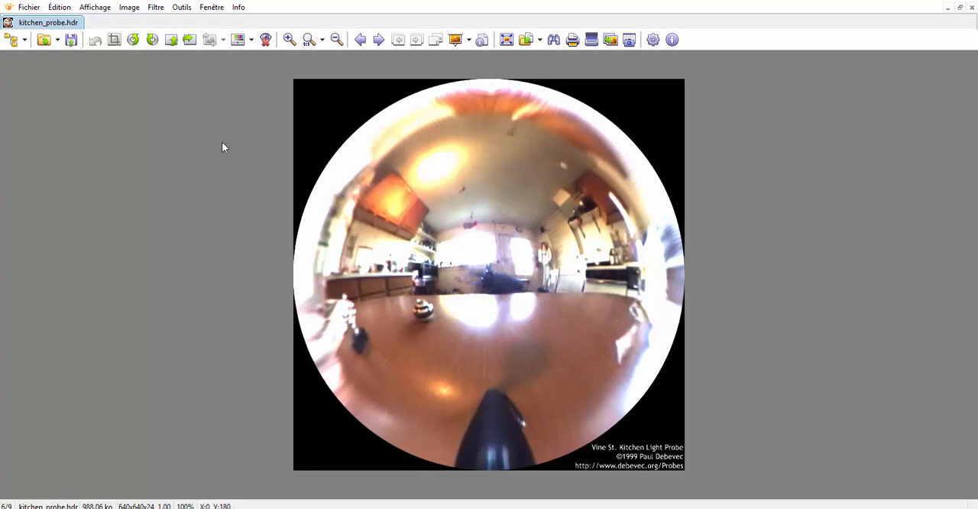
left_click(380, 41)
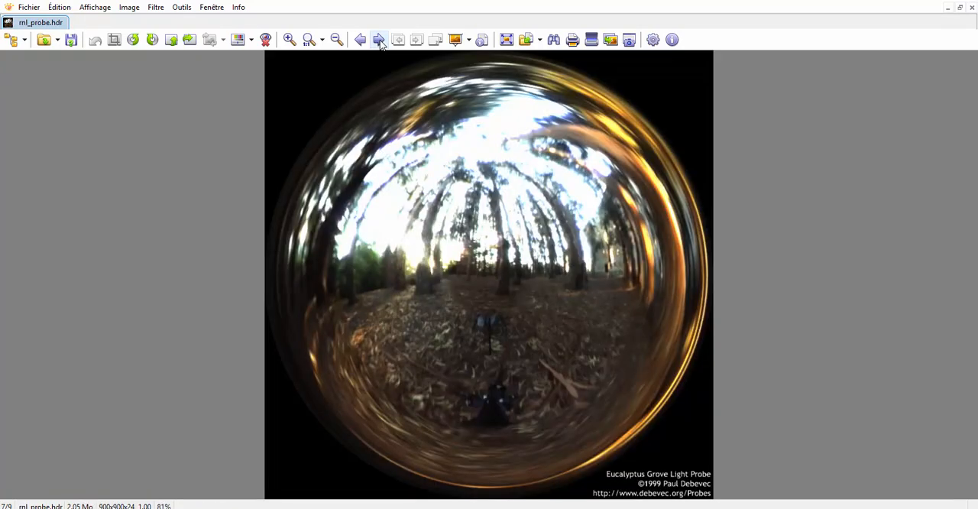
left_click(379, 40)
left_click(380, 40)
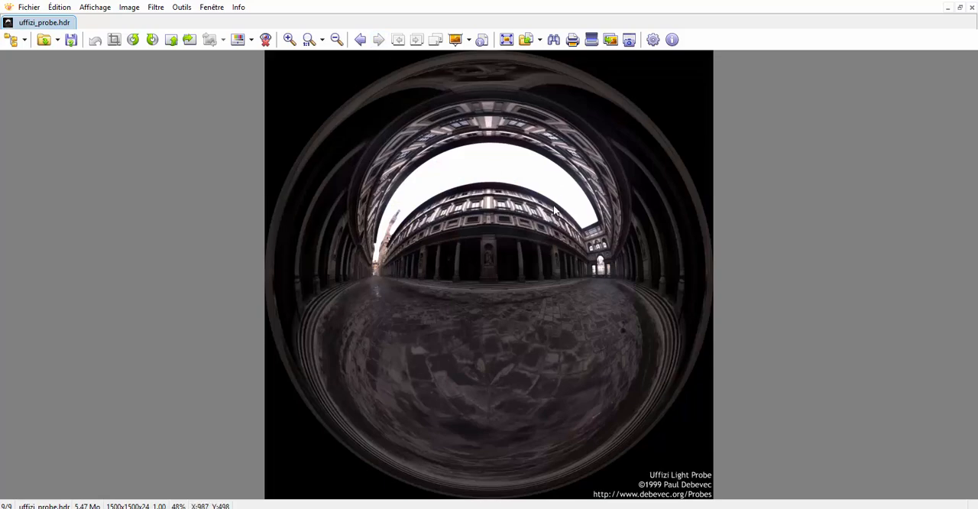
left_click(360, 42)
left_click(362, 44)
left_click(363, 43)
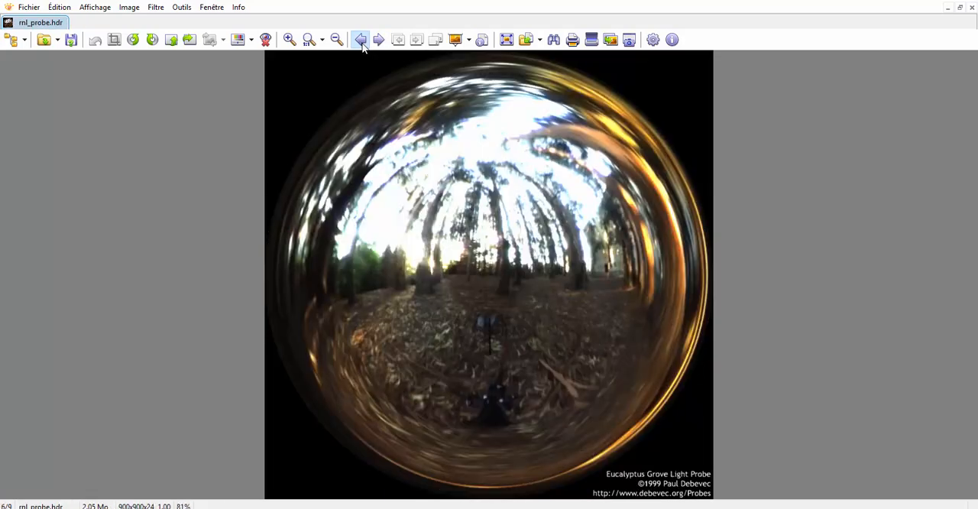
left_click(362, 44)
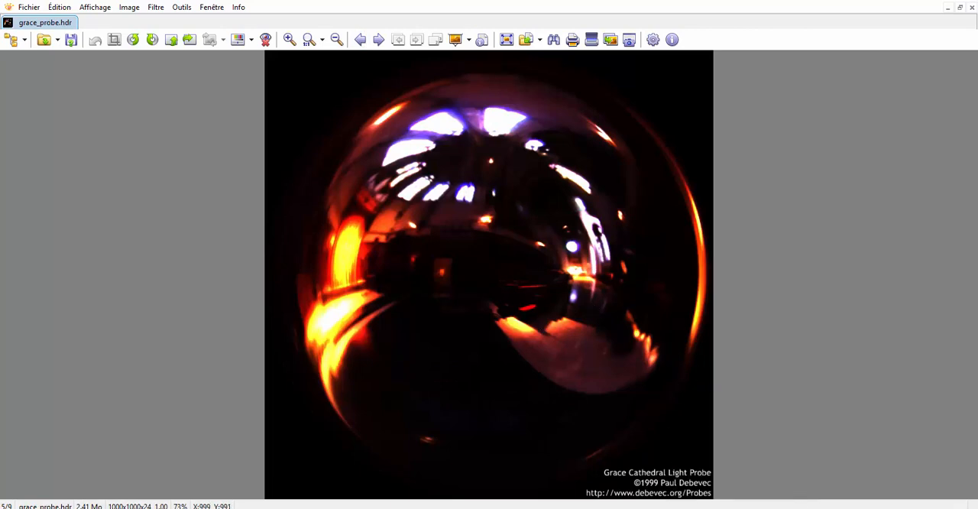
- Return to the Blender material sample scene and examine the rendered materials and their reflections up close
mouse_move(796, 508)
left_click(837, 495)
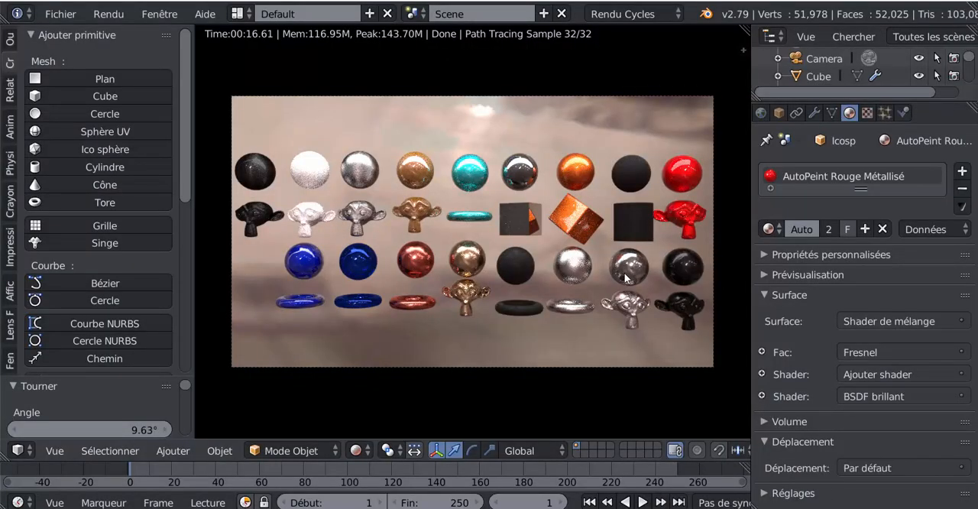
scroll(506, 179, "up", 5)
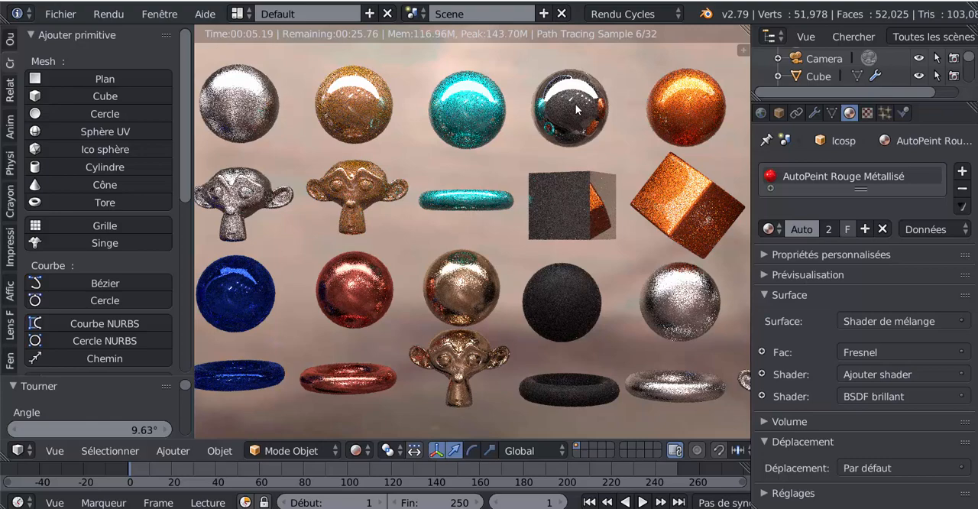
scroll(396, 260, "down", 4)
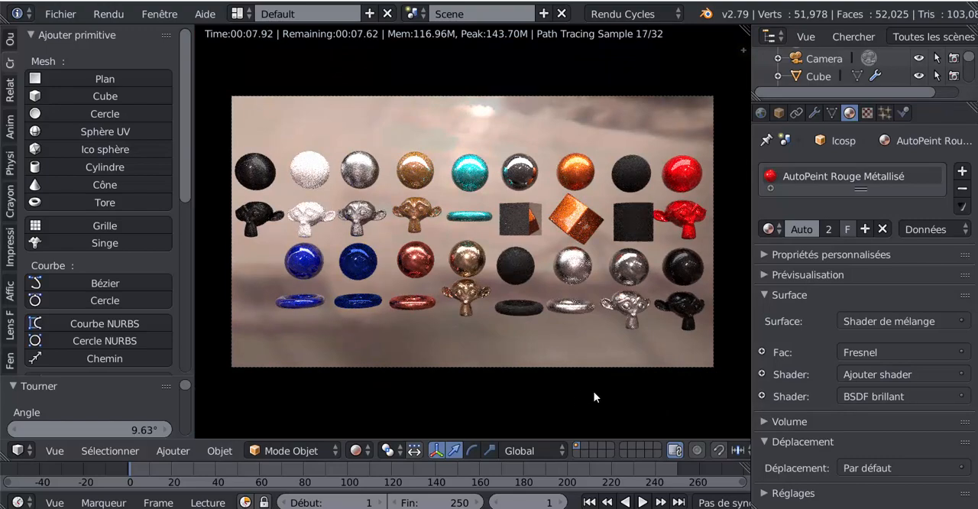
scroll(525, 368, "up", 3)
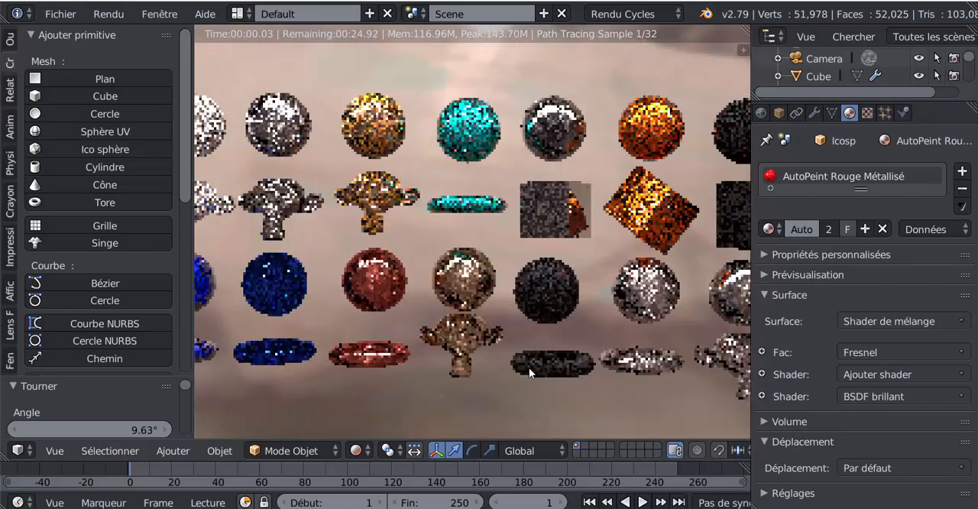
- Frame the whole material sample scene through the camera and switch to the Blender scene with the red car body
scroll(529, 367, "up", 1)
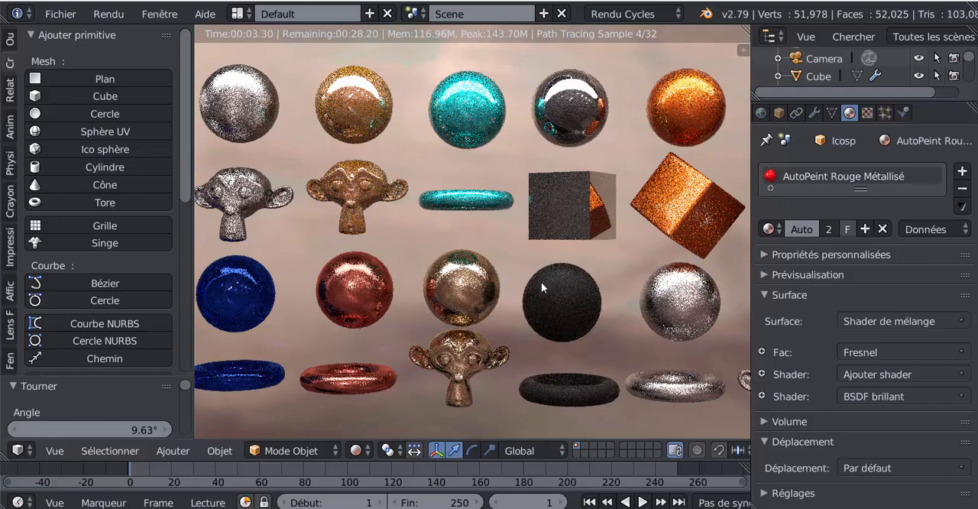
key("KP_0")
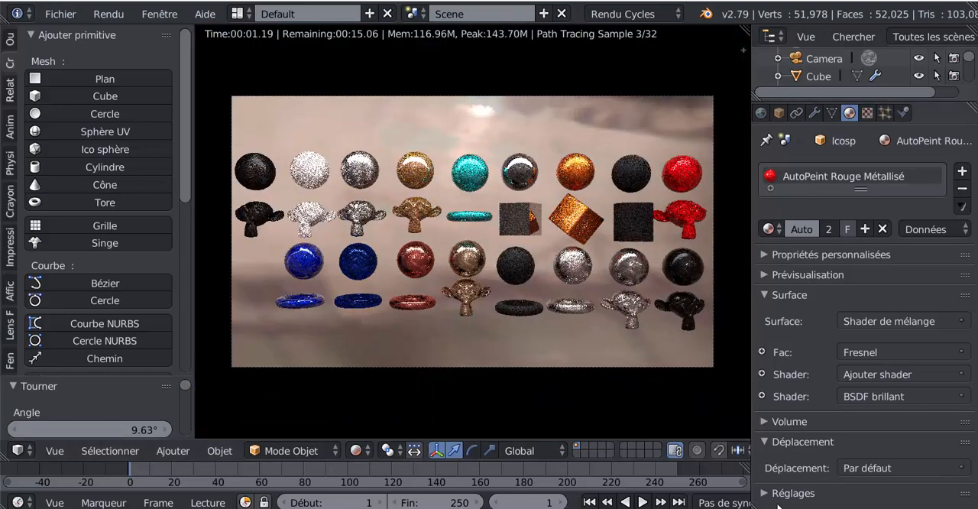
mouse_move(794, 508)
left_click(741, 481)
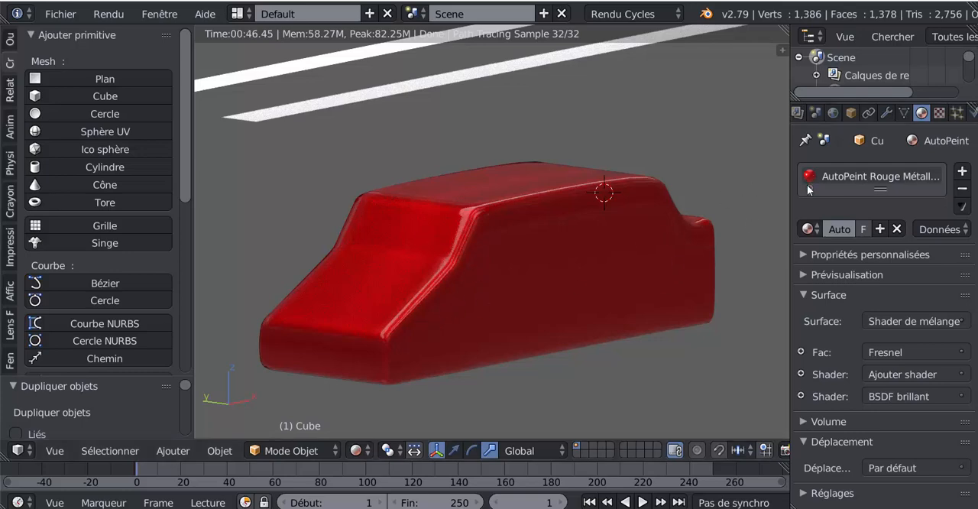
- Append the AutoPeint Gris Métatillsé material from the AutoPeint Panel Matériaux SVM6 file and assign it to the car body
left_click(809, 228)
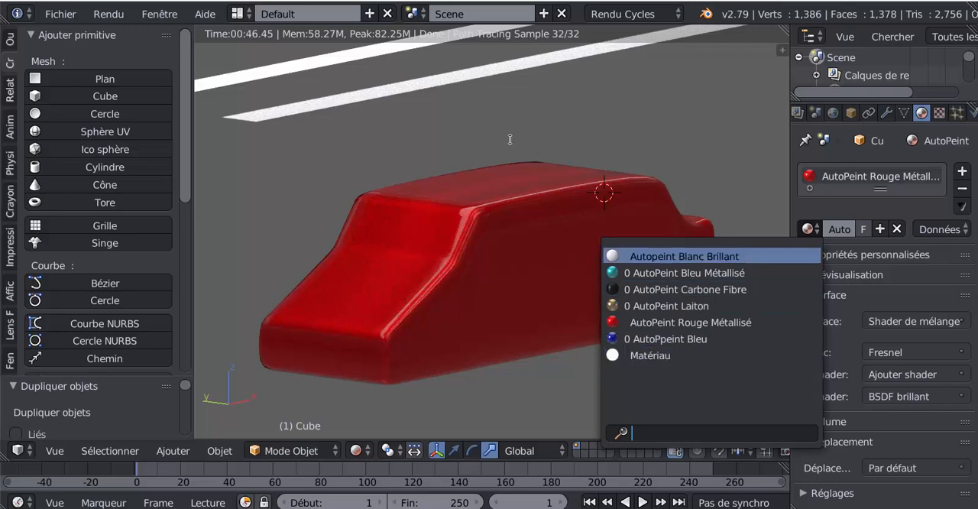
left_click(60, 13)
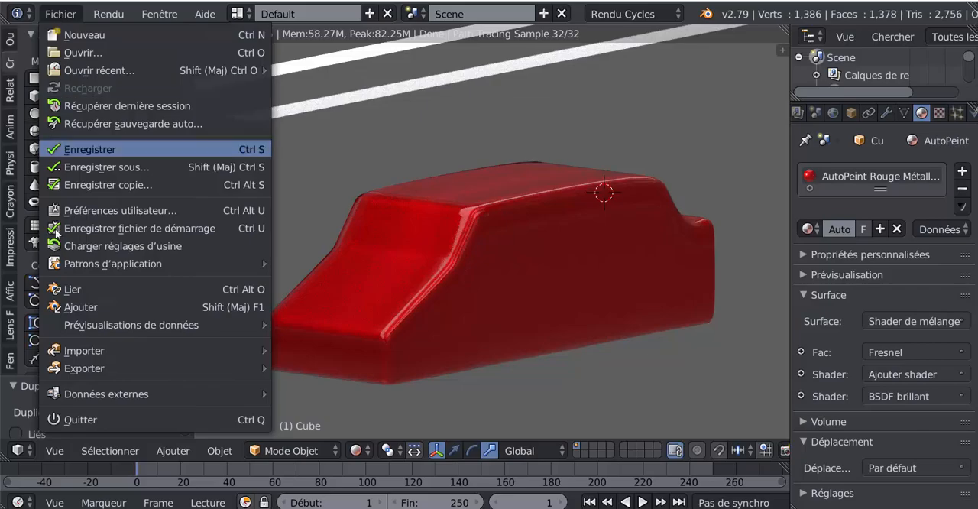
left_click(78, 305)
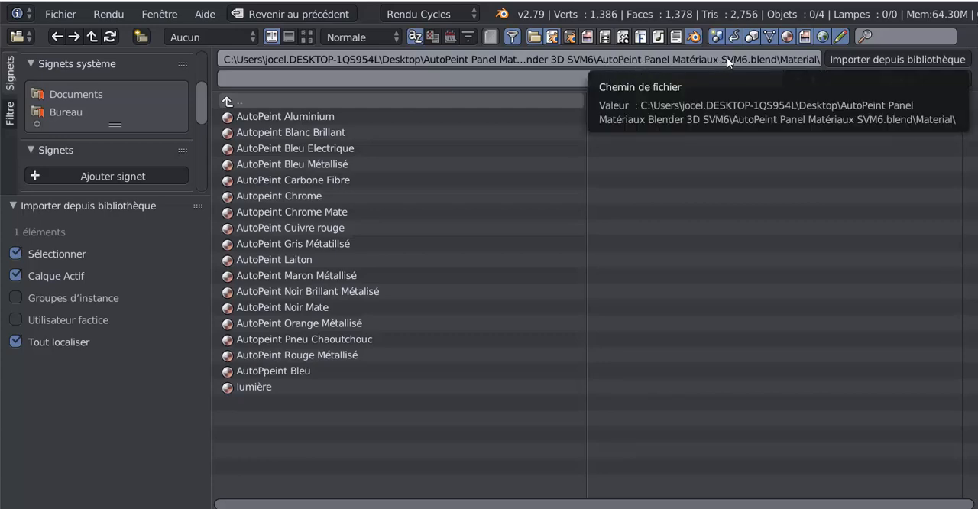
left_click(229, 102)
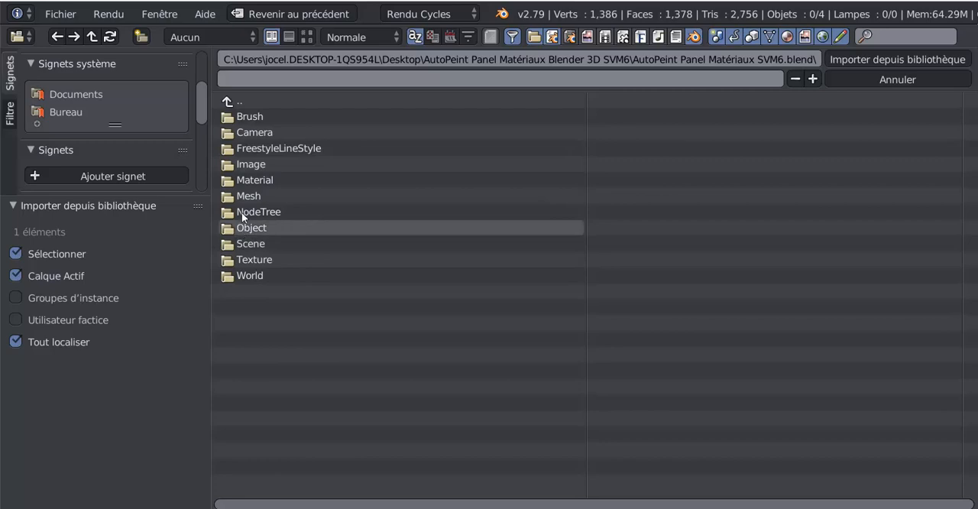
left_click(243, 182)
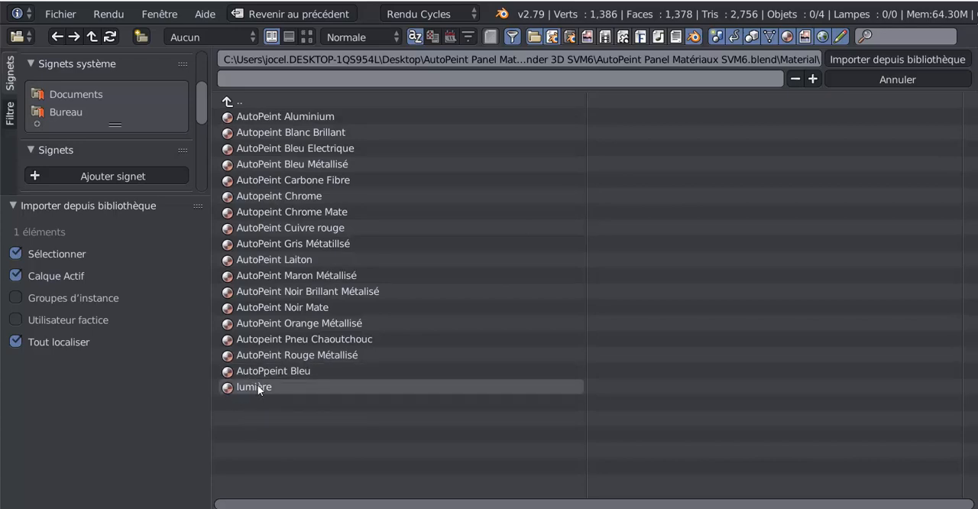
left_click(282, 244)
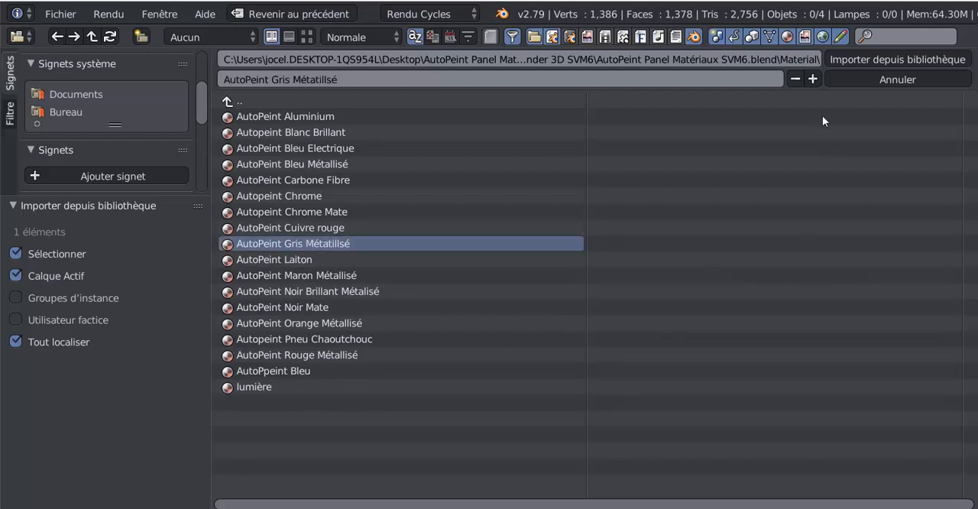
left_click(869, 59)
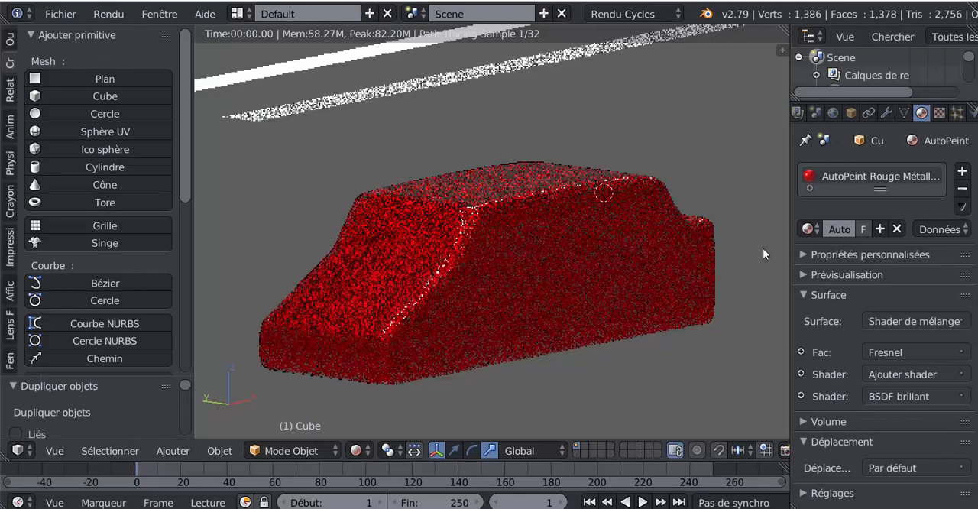
left_click(809, 229)
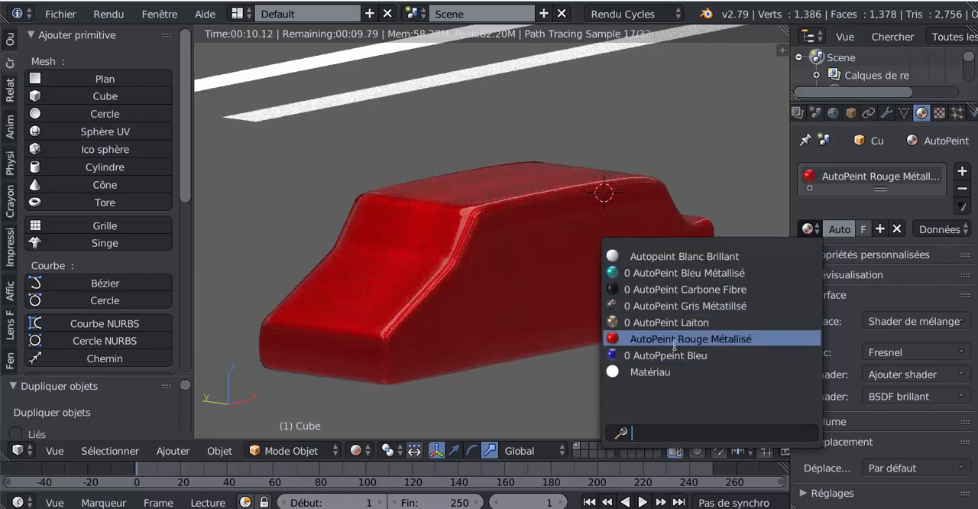
left_click(680, 306)
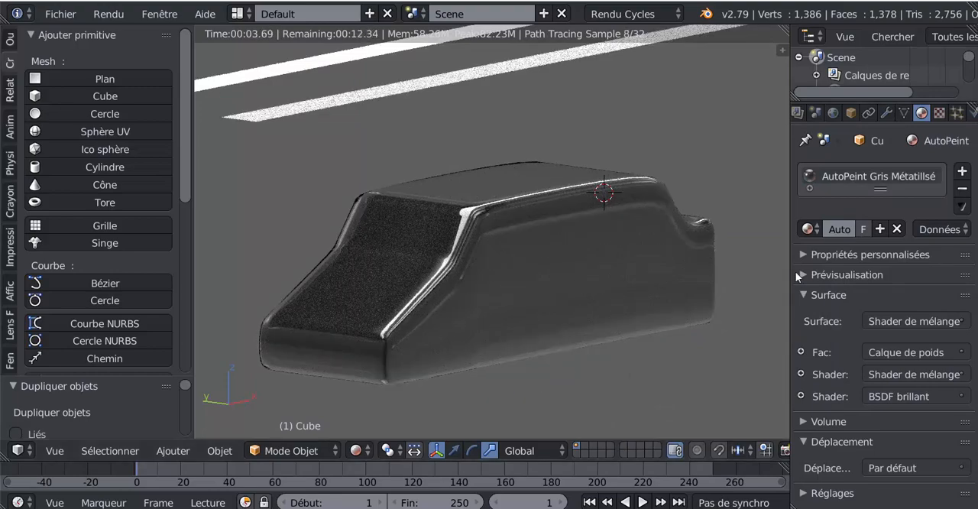
left_click(807, 228)
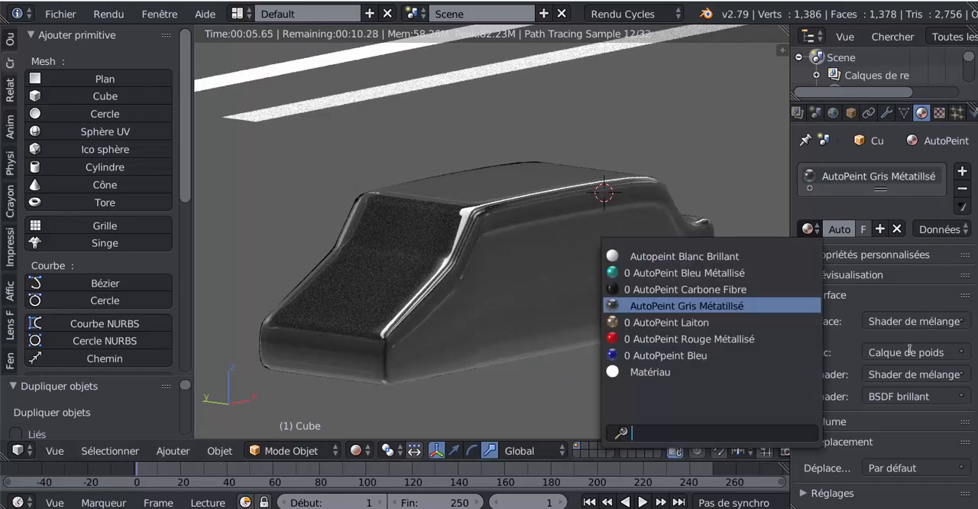
left_click(921, 292)
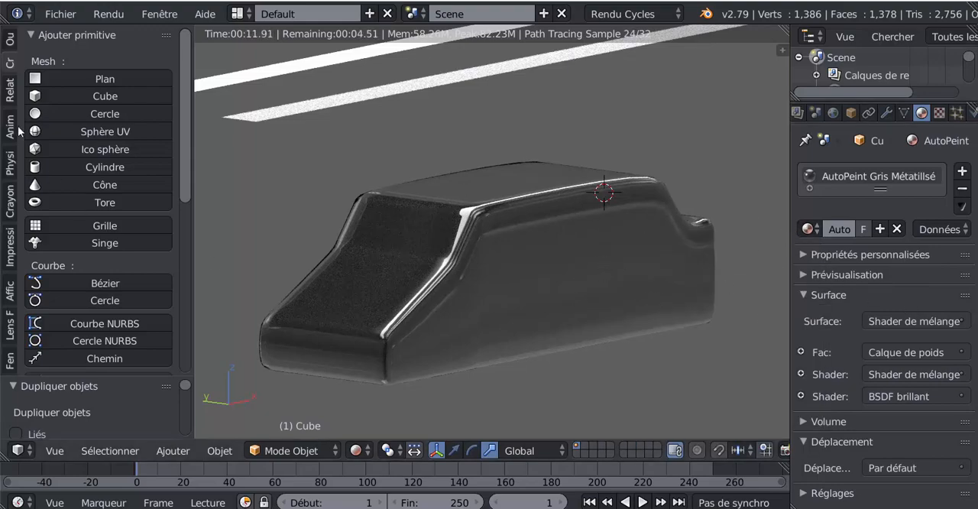
- Append the AutoPeint Noir Brillant Métalisé material from the same library file and assign it to the car body
left_click(54, 14)
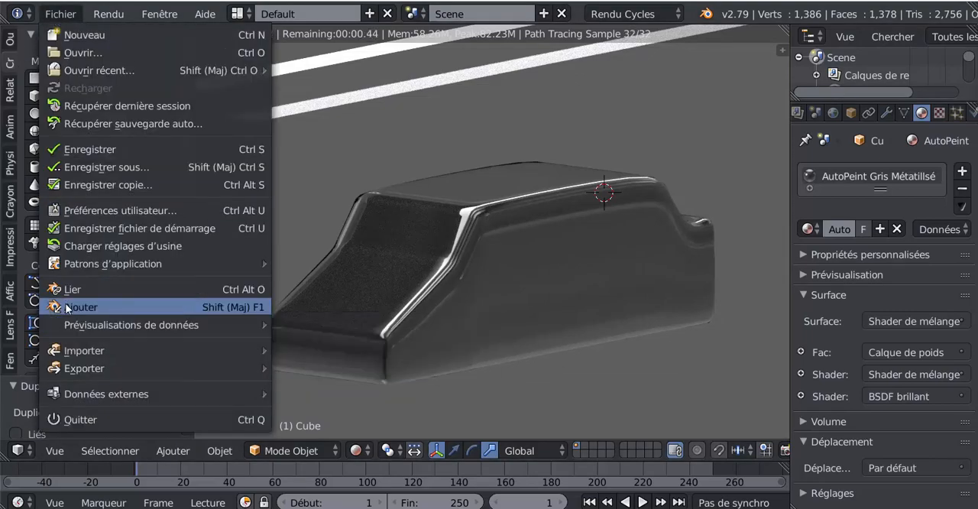
left_click(67, 306)
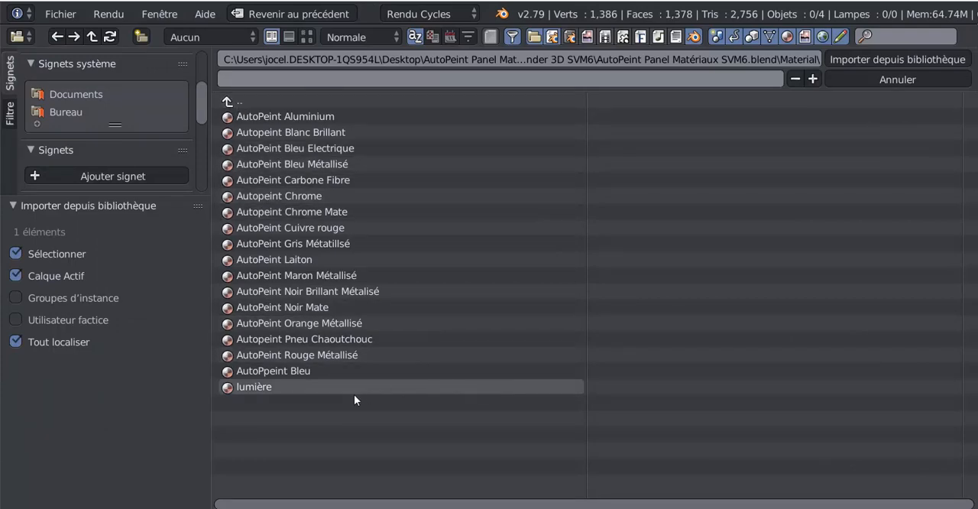
left_click(301, 288)
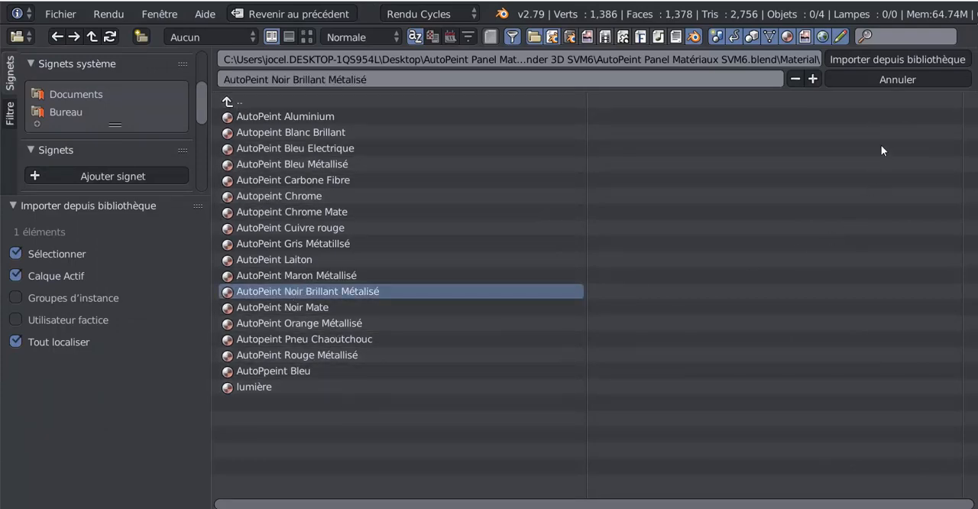
left_click(876, 59)
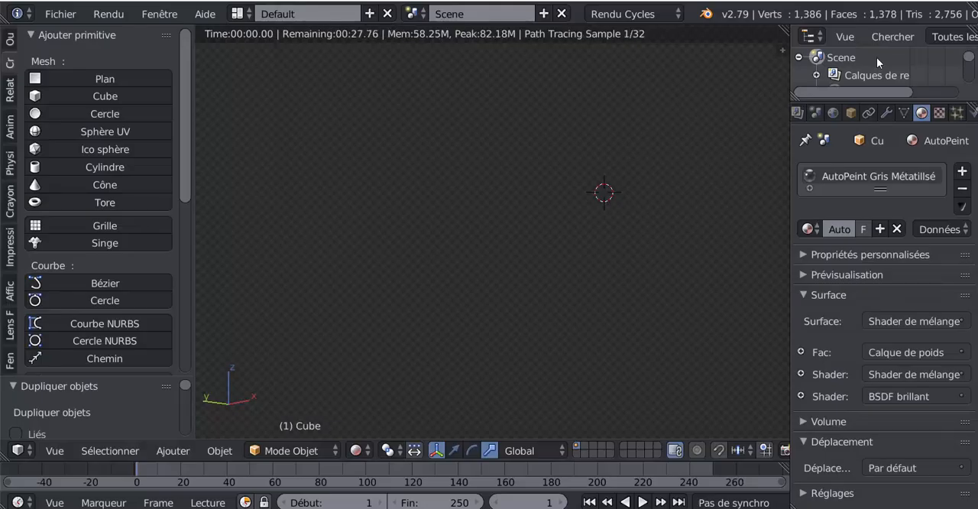
left_click(812, 229)
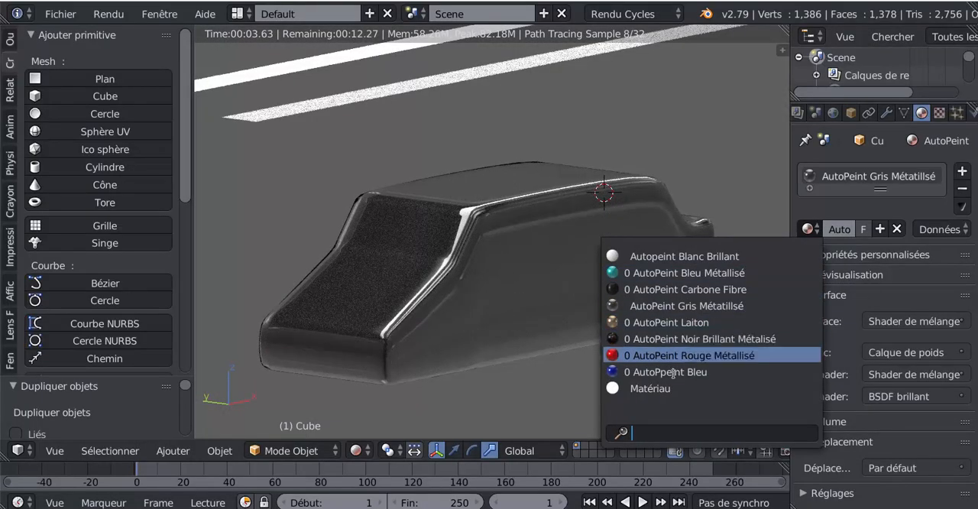
left_click(671, 339)
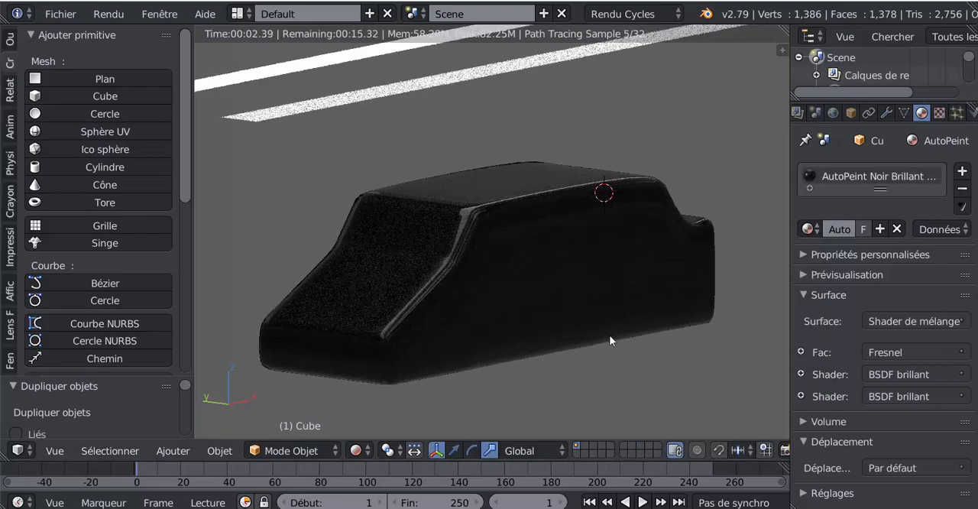
scroll(460, 344, "up", 1)
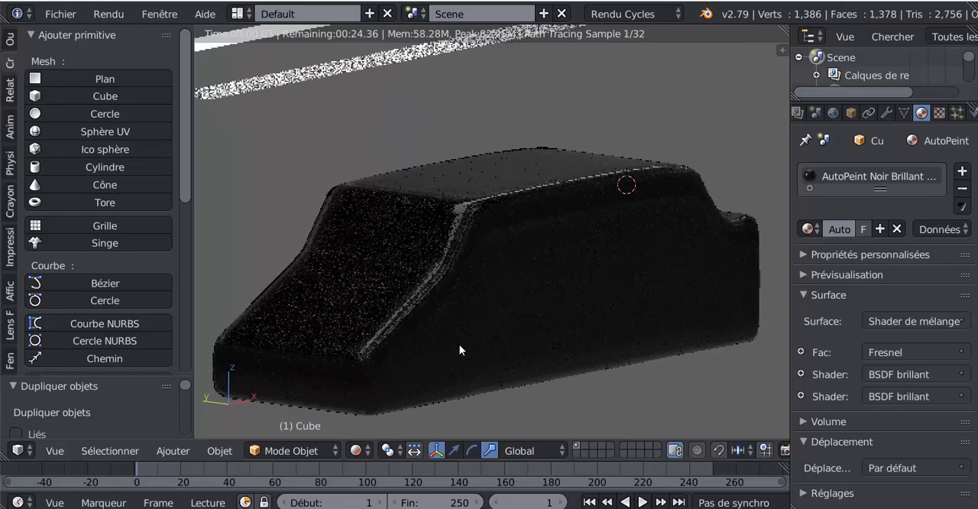
- Assign the AutoPeint Carbone Fibre material to the car body and inspect its texture up close
left_click(809, 229)
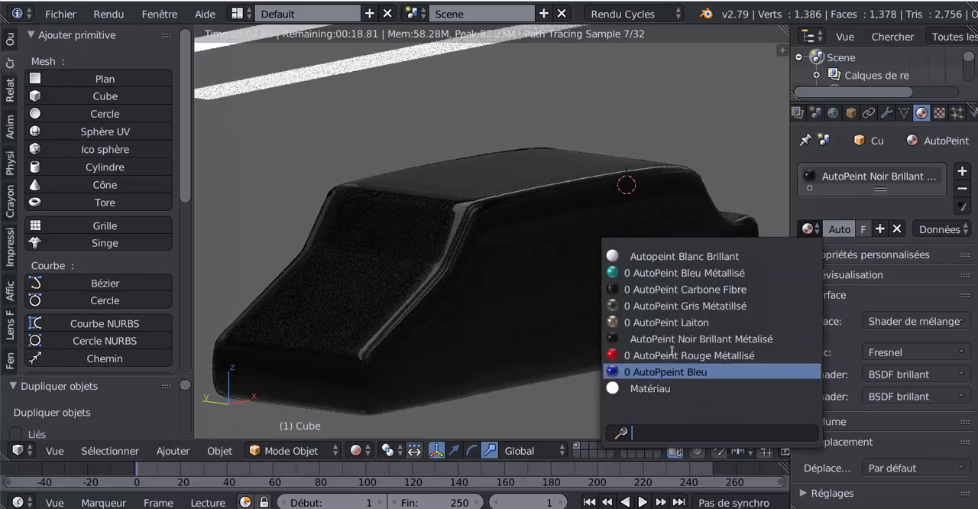
left_click(662, 290)
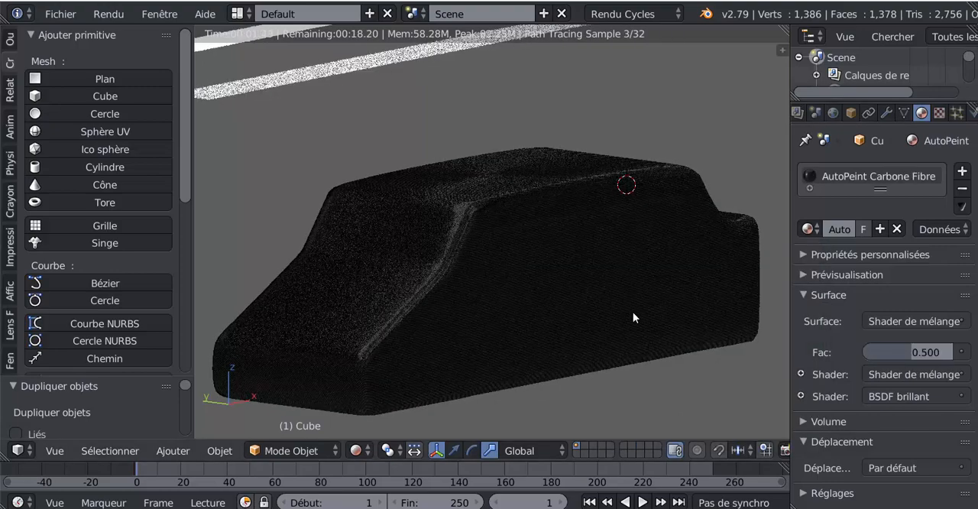
scroll(633, 312, "up", 3)
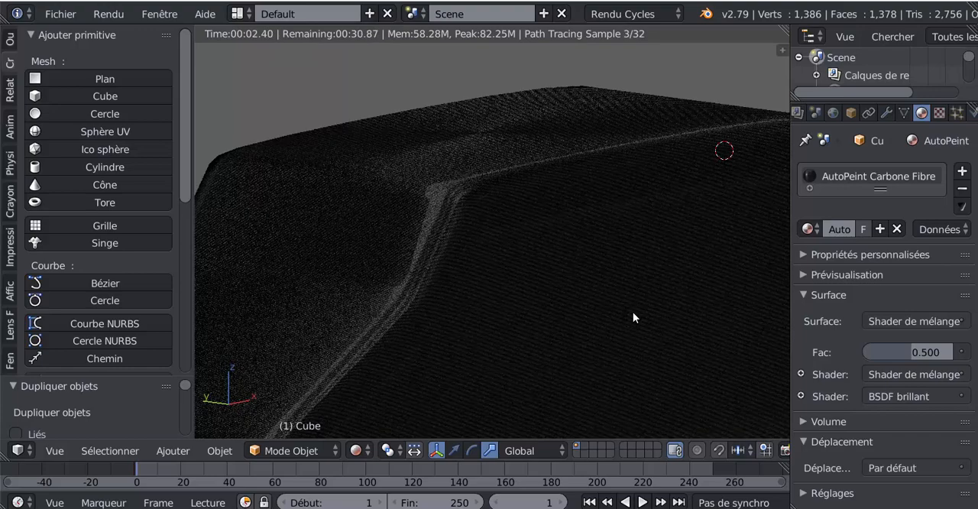
- Assign the AutoPeint Laiton material to the car body and view the whole car
left_click(808, 229)
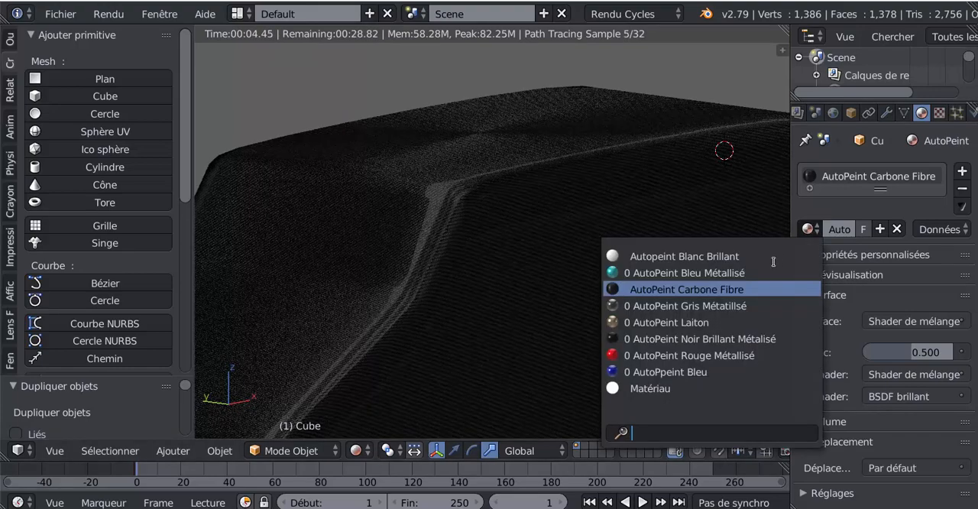
left_click(670, 322)
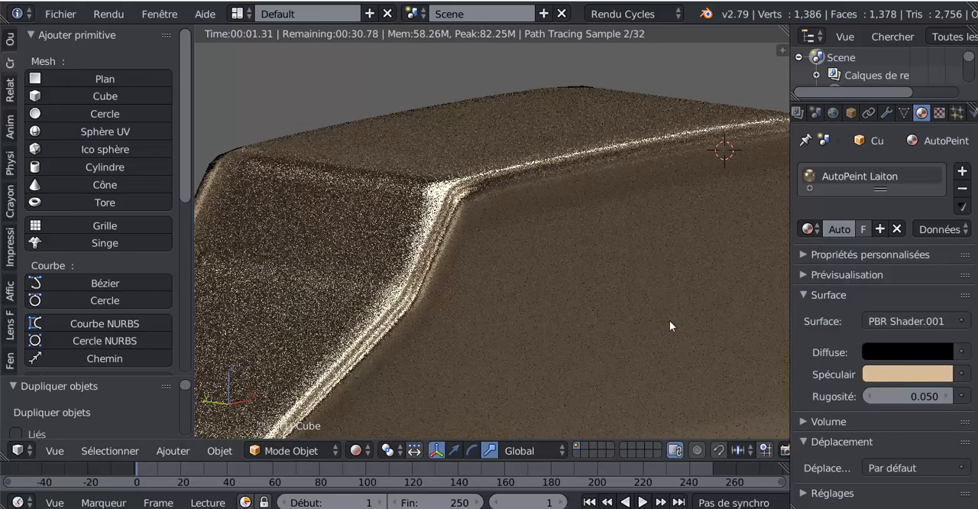
scroll(669, 321, "down", 6)
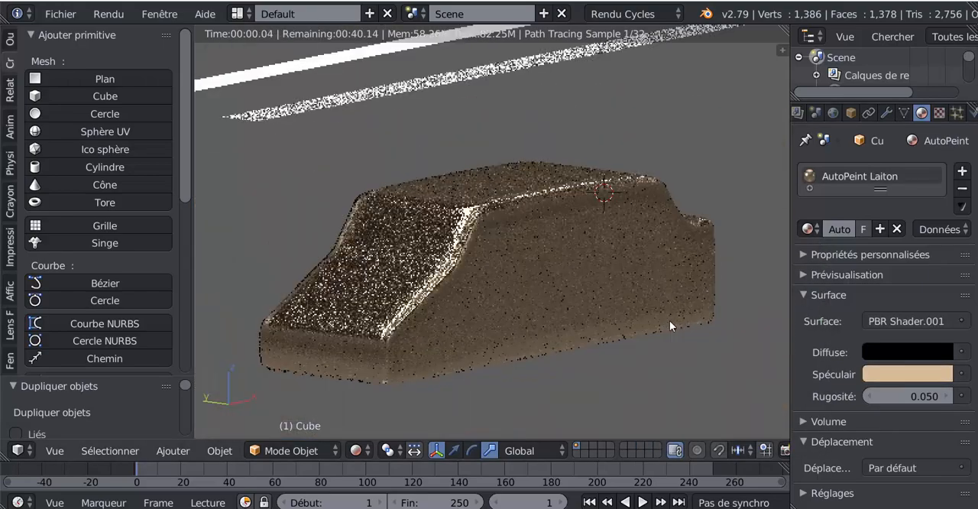
- Assign the AutoPpeint Bleu material to the car body
left_click(808, 229)
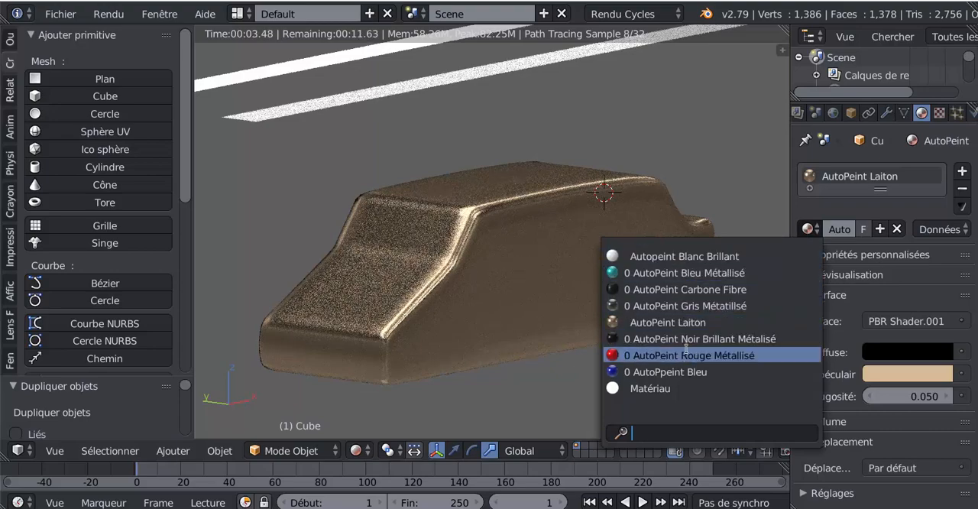
left_click(669, 372)
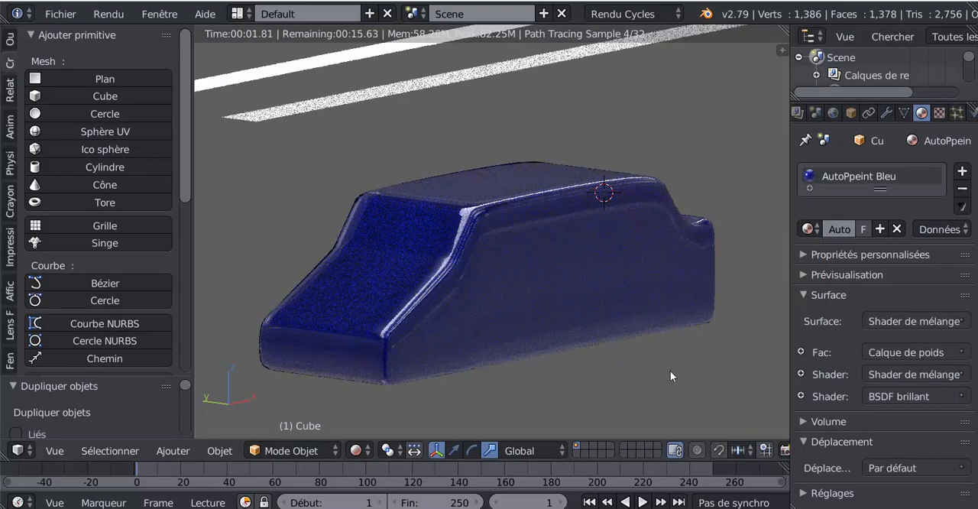
left_click(808, 229)
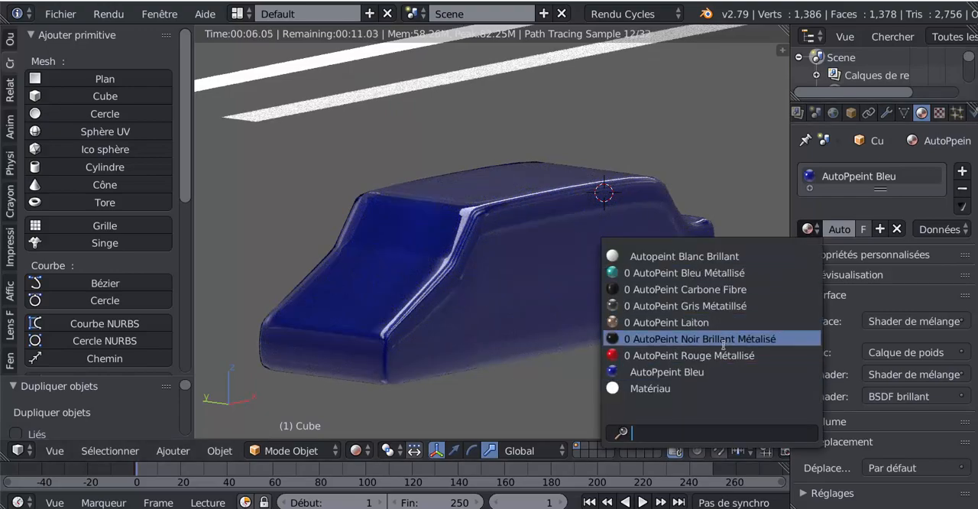
- Append the AutoPeint Orange Métallisé material from the library file and assign it to the car body
left_click(59, 16)
left_click(61, 14)
mouse_move(92, 325)
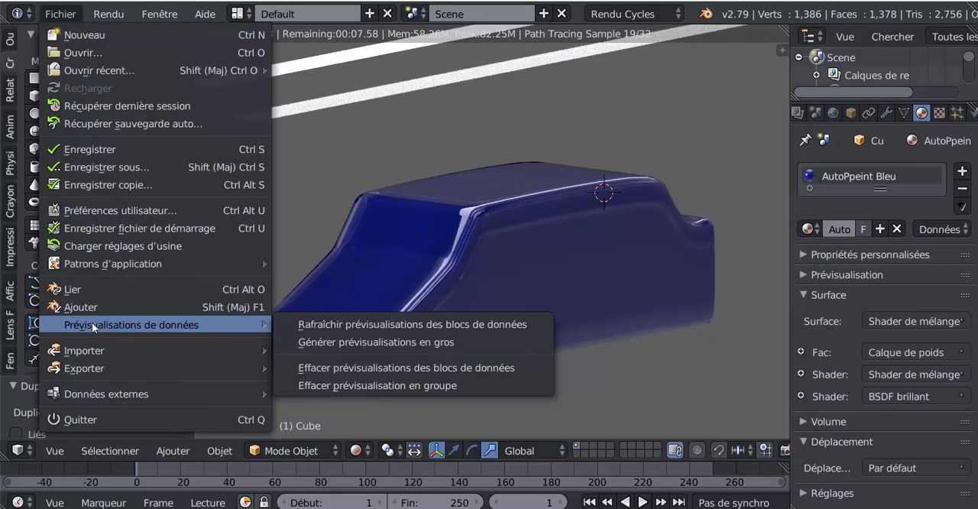
left_click(83, 306)
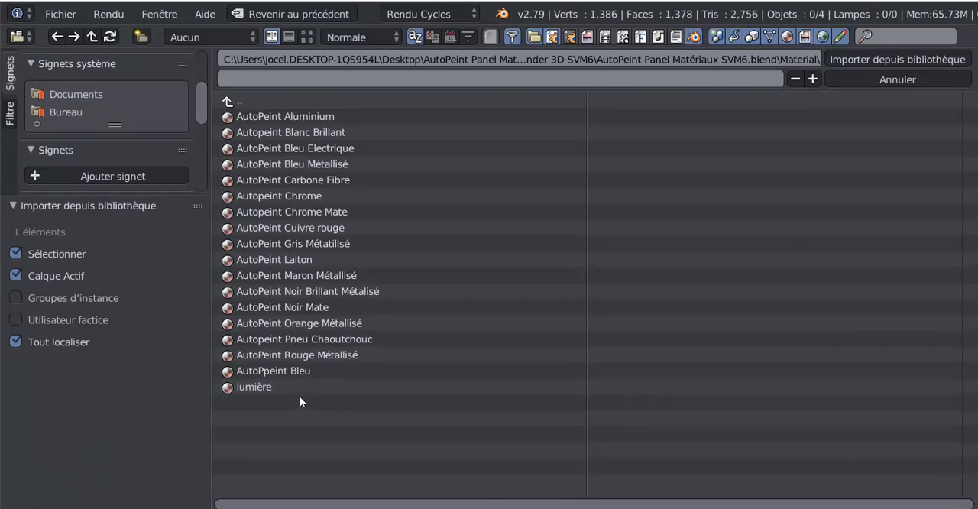
left_click(288, 324)
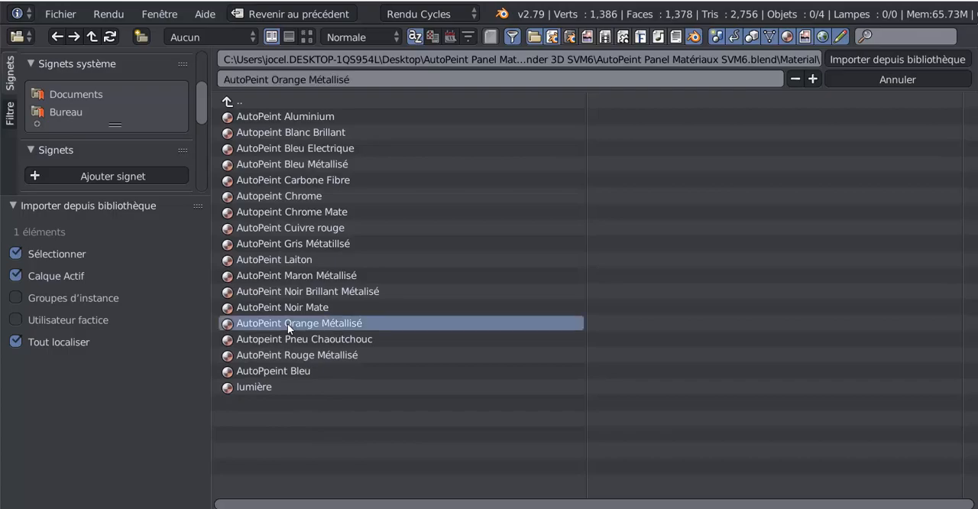
left_click(877, 62)
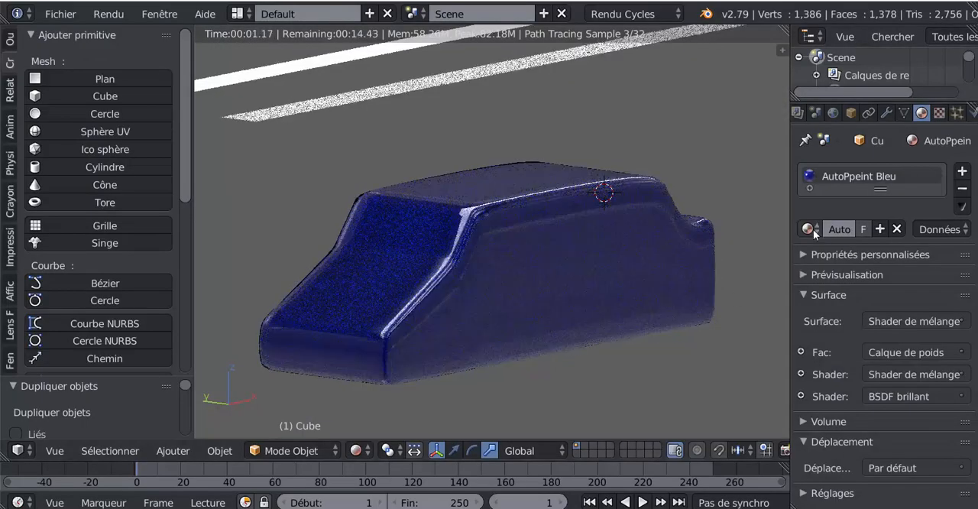
left_click(808, 229)
left_click(669, 354)
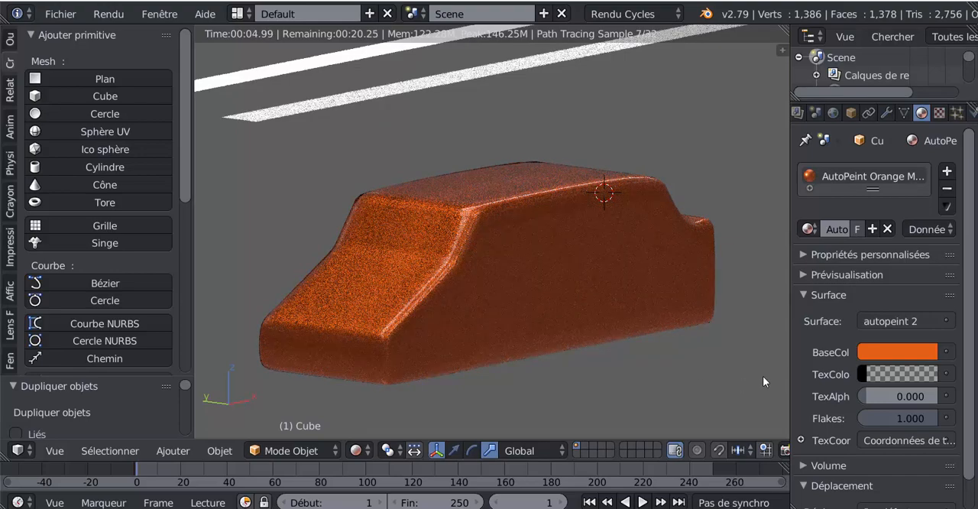
- Change the base colour of the car body's AutoPeint Orange Métallisé material to a dark green and widen the properties area
left_click(893, 360)
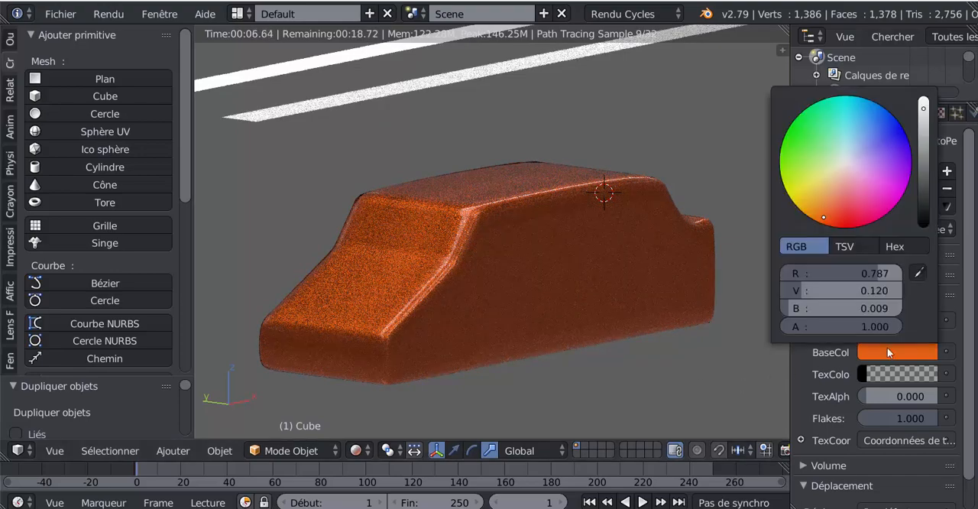
left_click(848, 195)
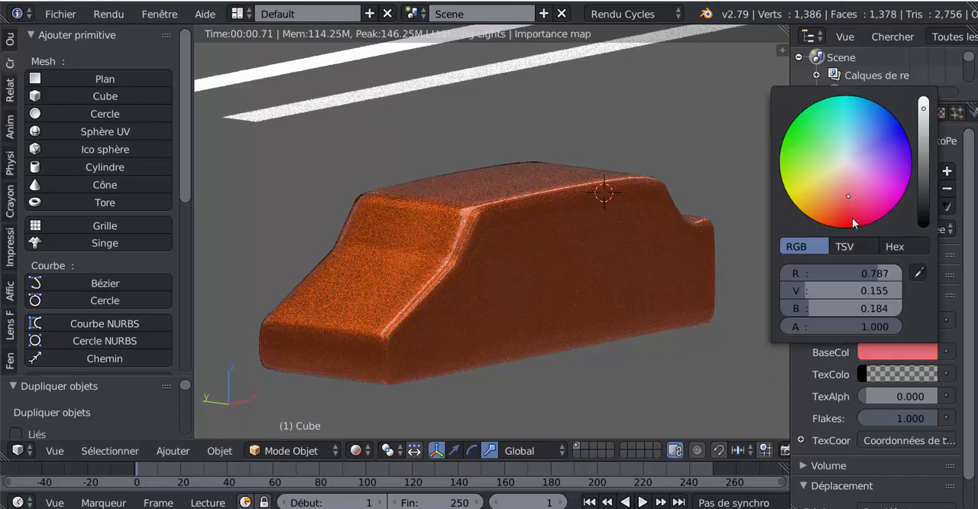
left_click(800, 144)
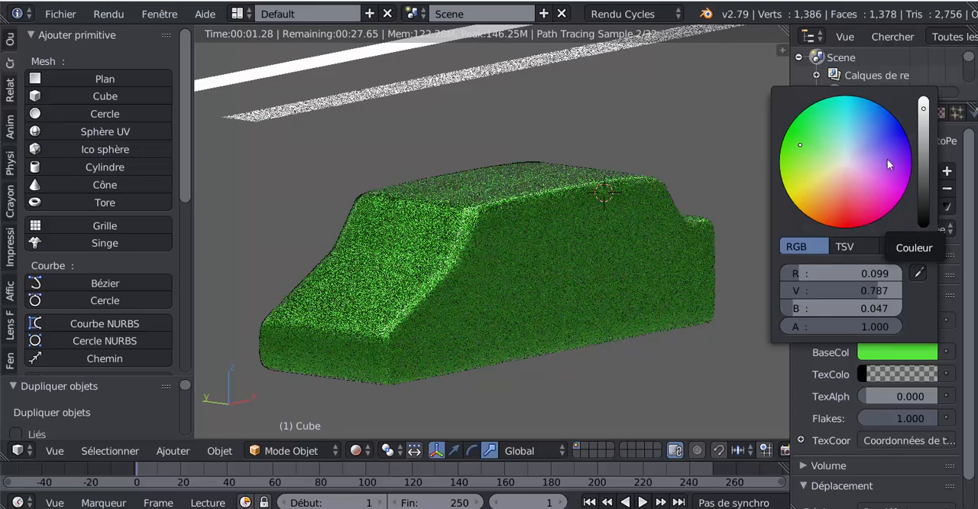
left_click_drag(925, 113, 924, 180)
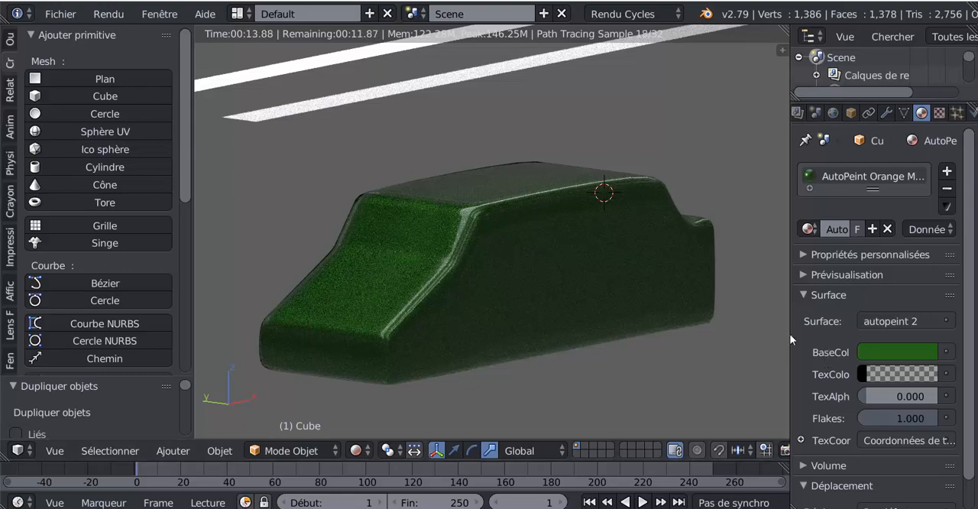
left_click_drag(791, 339, 756, 330)
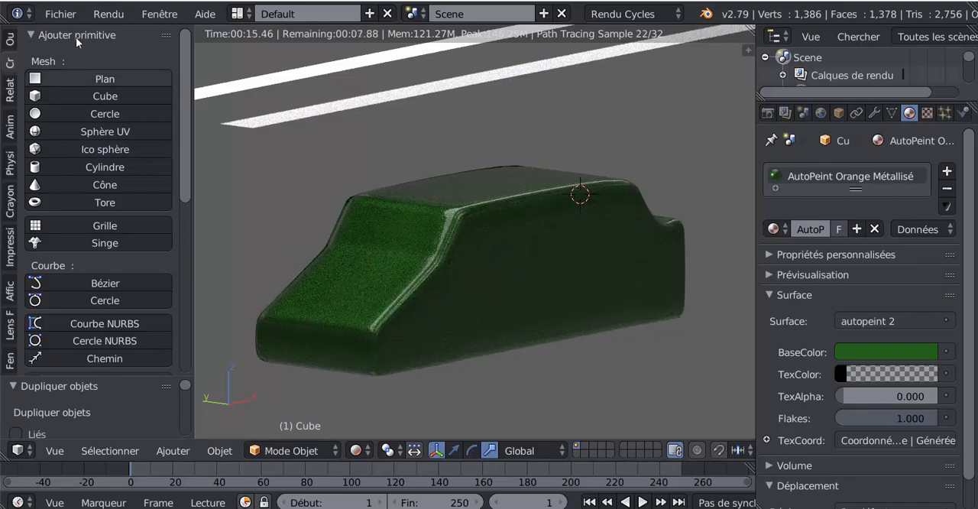
- Append the Autopeint Pneu Chaoutchouc material from the library file and assign it to the car body
left_click(61, 14)
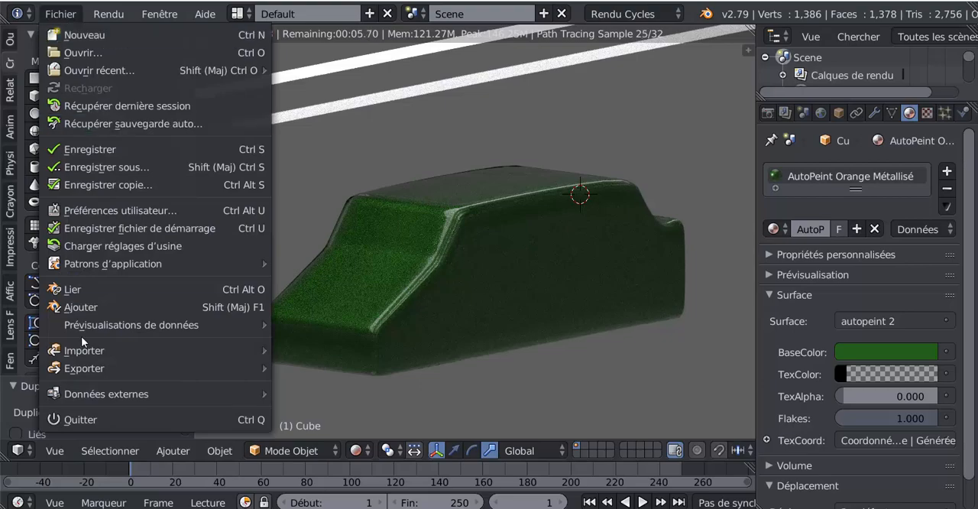
left_click(77, 307)
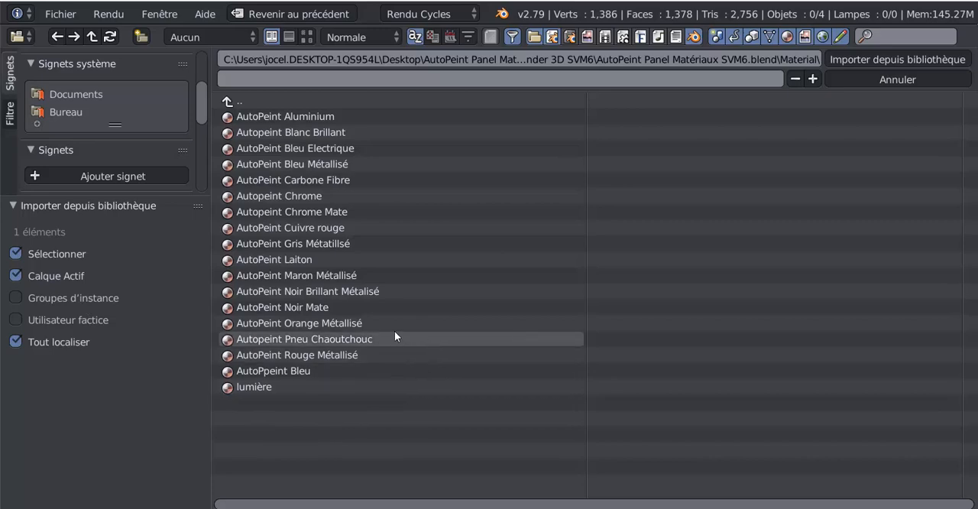
left_click(298, 337)
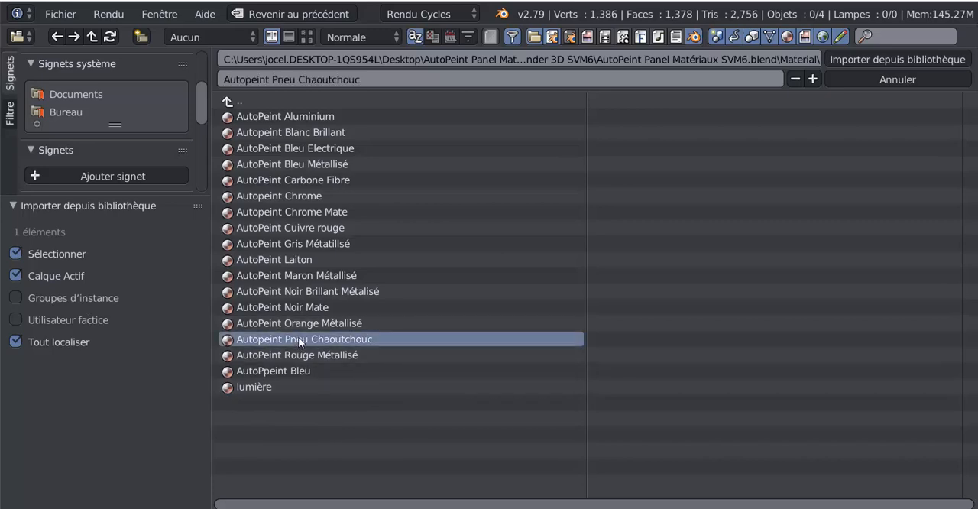
left_click(907, 60)
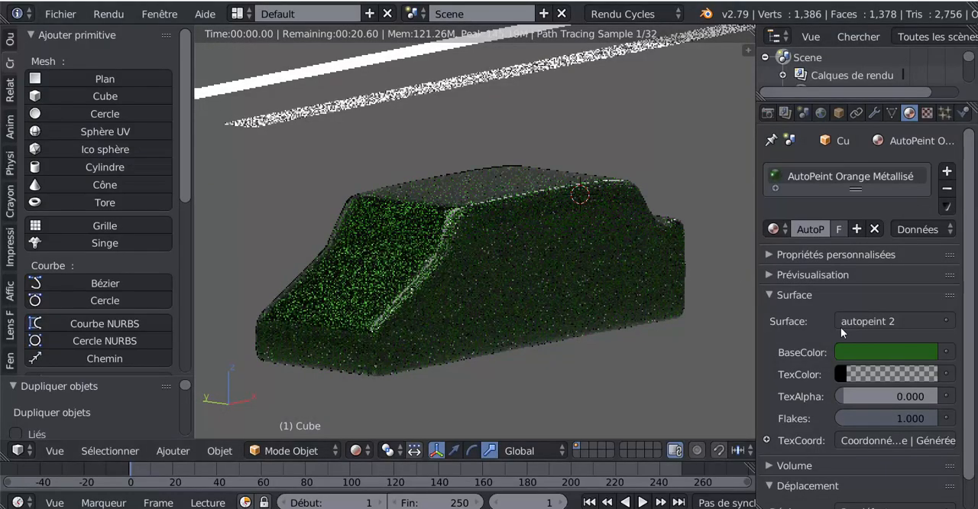
left_click(776, 229)
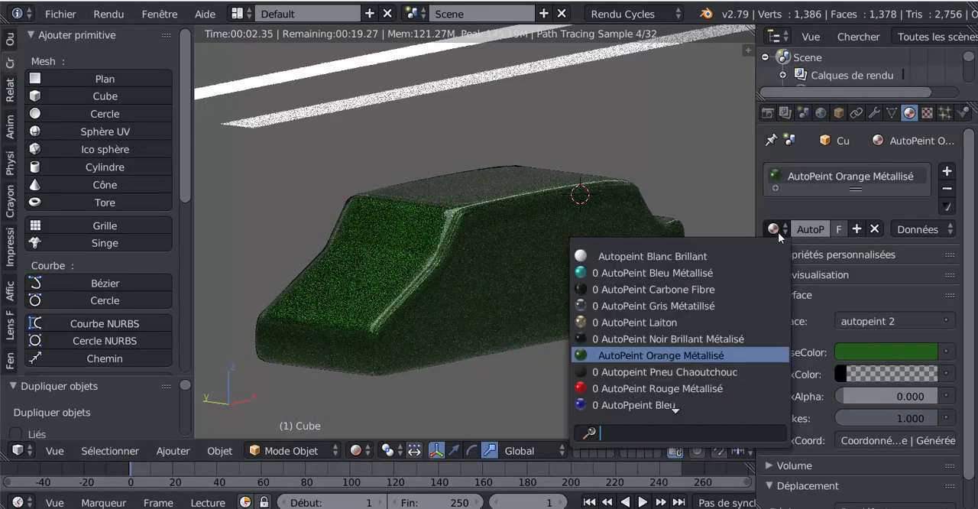
left_click(637, 372)
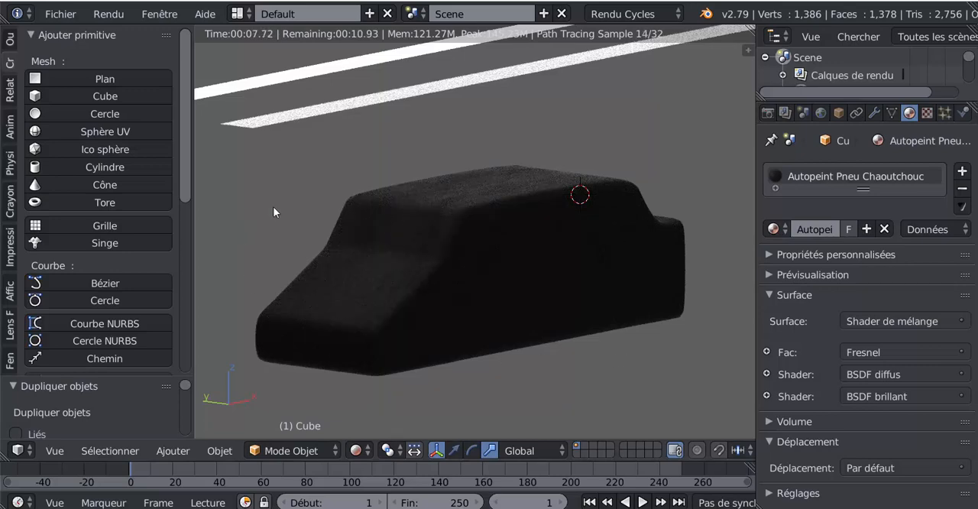
- Try the Dure distribution on the rubber material's BSDF brillant shader, and set the distribution to Beckmann
left_click(767, 395)
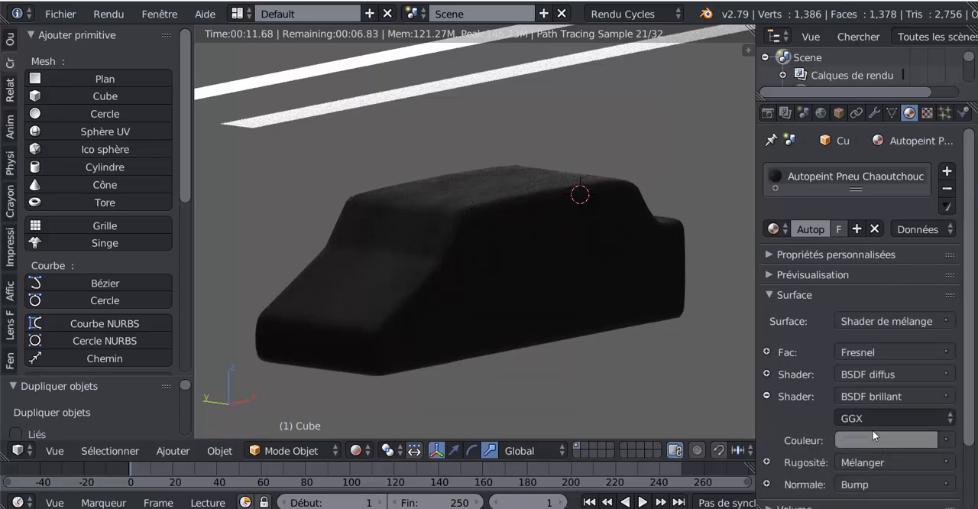
scroll(876, 413, "down", 2)
left_click(879, 389)
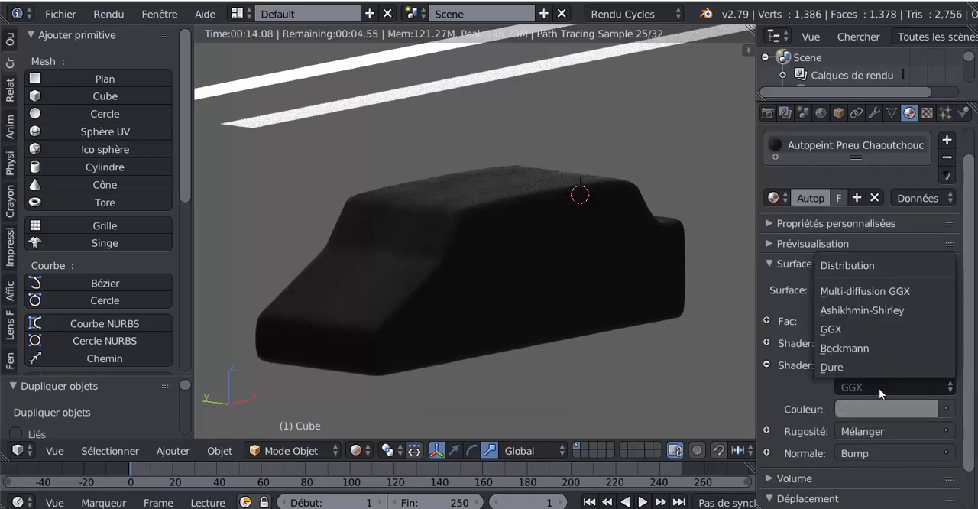
left_click(851, 367)
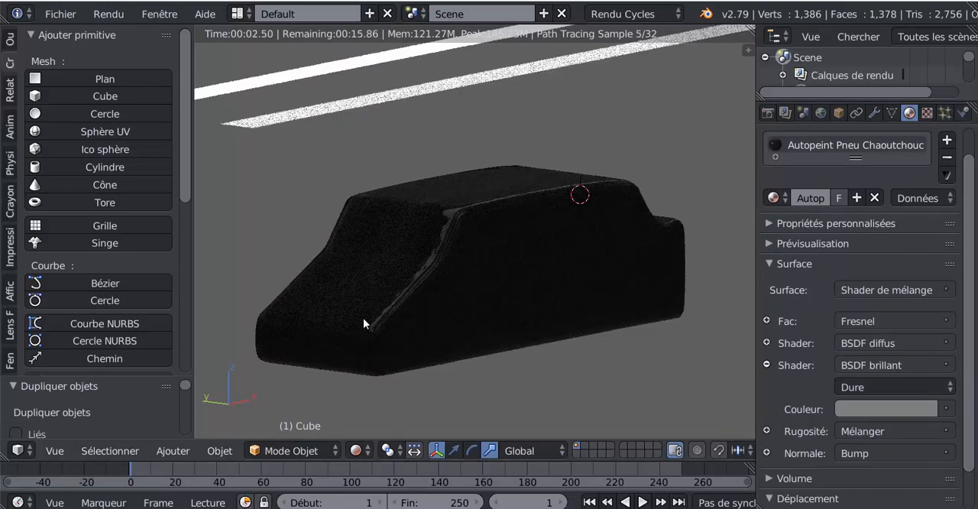
left_click(856, 387)
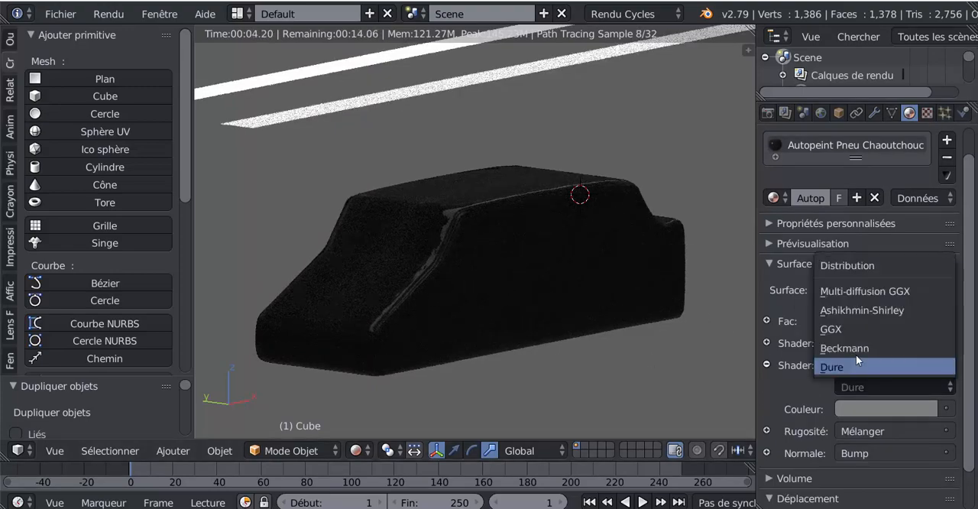
left_click(855, 345)
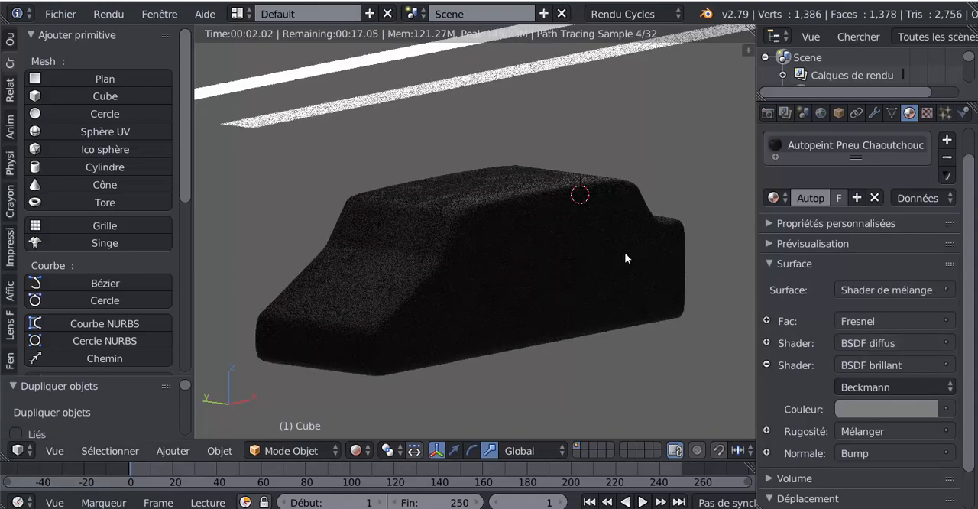
- Lighten the BSDF brillant colour of the rubber material to a light grey and inspect the car body from several angles
left_click(876, 405)
left_click_drag(924, 219, 924, 176)
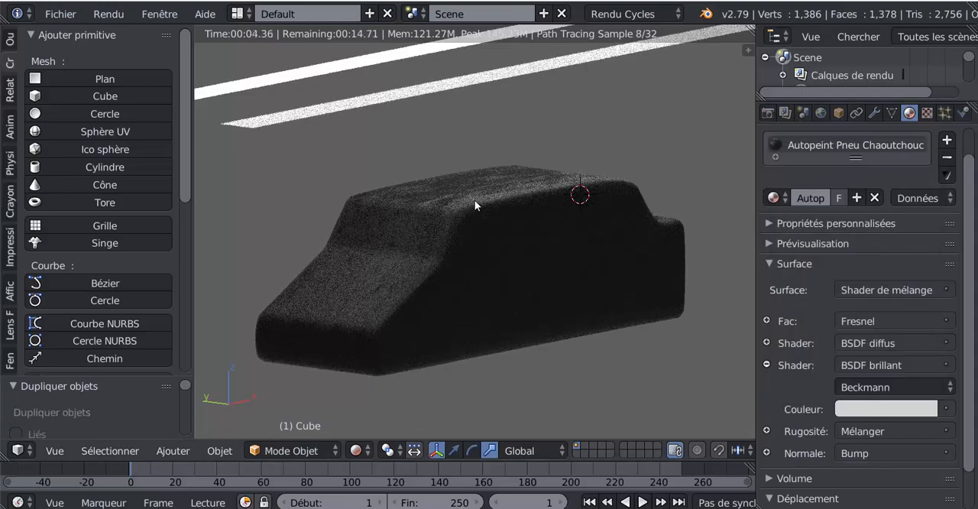
middle_click_drag(615, 383, 635, 386)
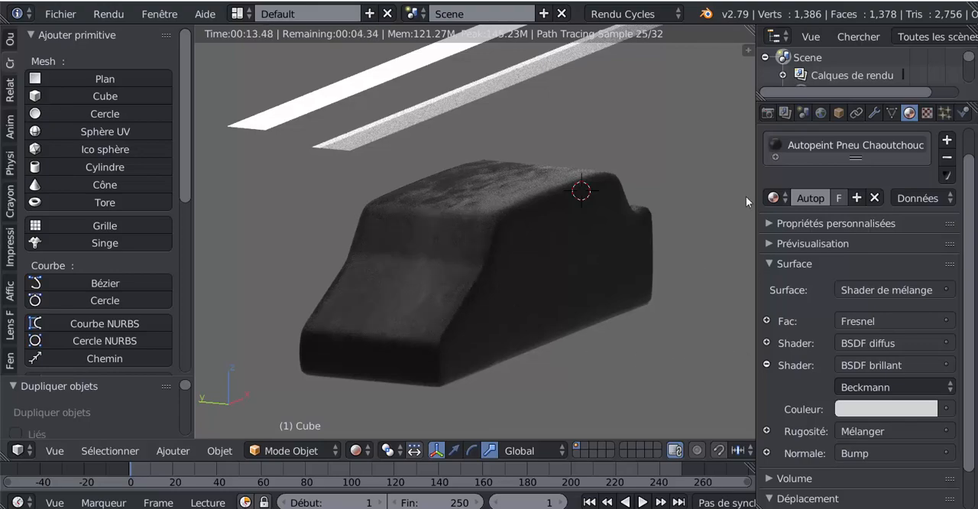
scroll(579, 355, "up", 3)
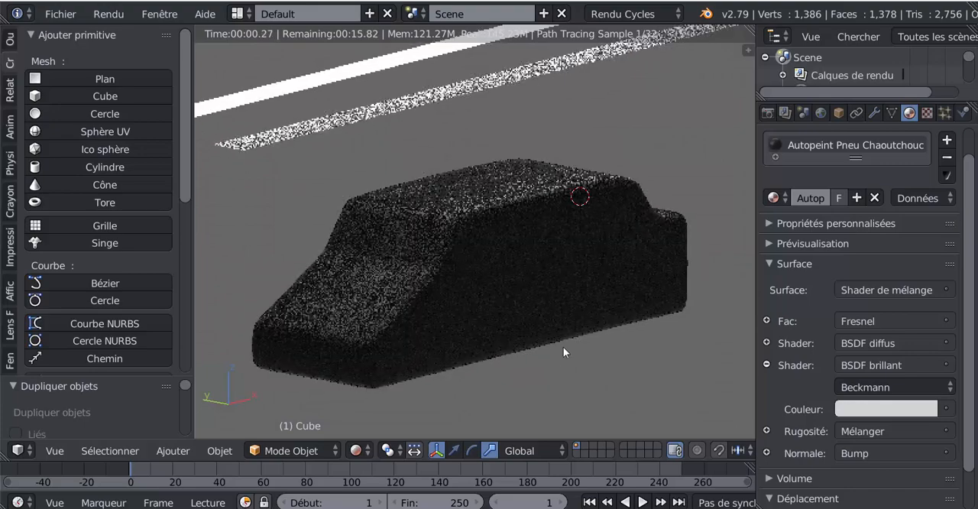
scroll(504, 304, "down", 2)
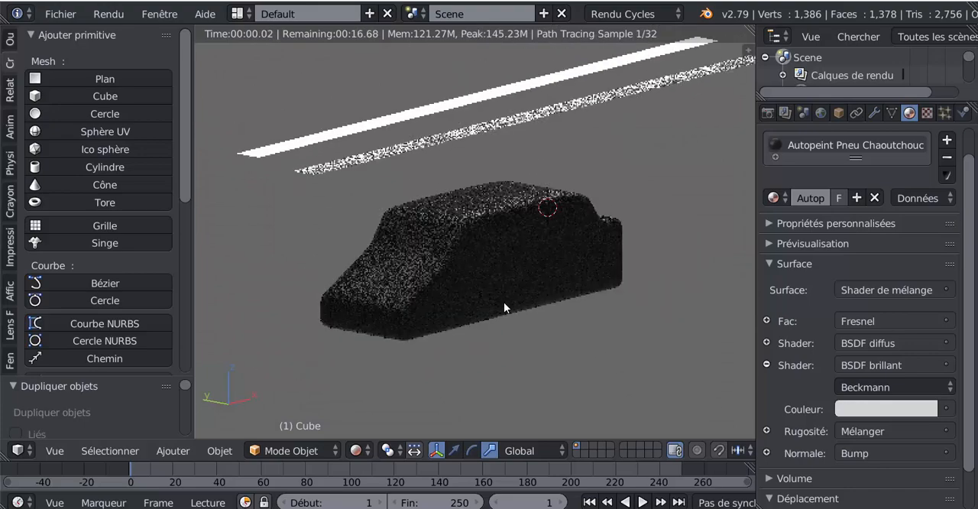
- Select the dimmer of the two light planes above the car body from the side view and return to an angled view
key("KP_3")
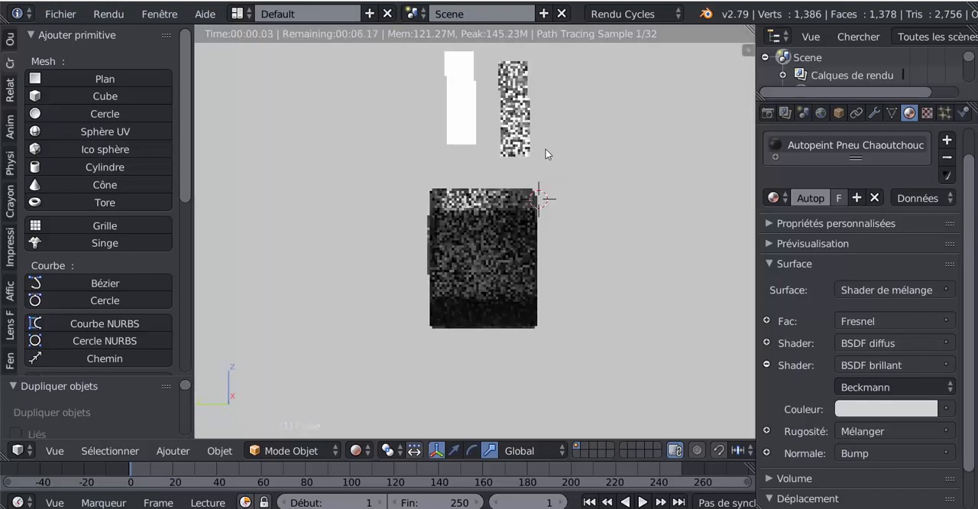
right_click(516, 117)
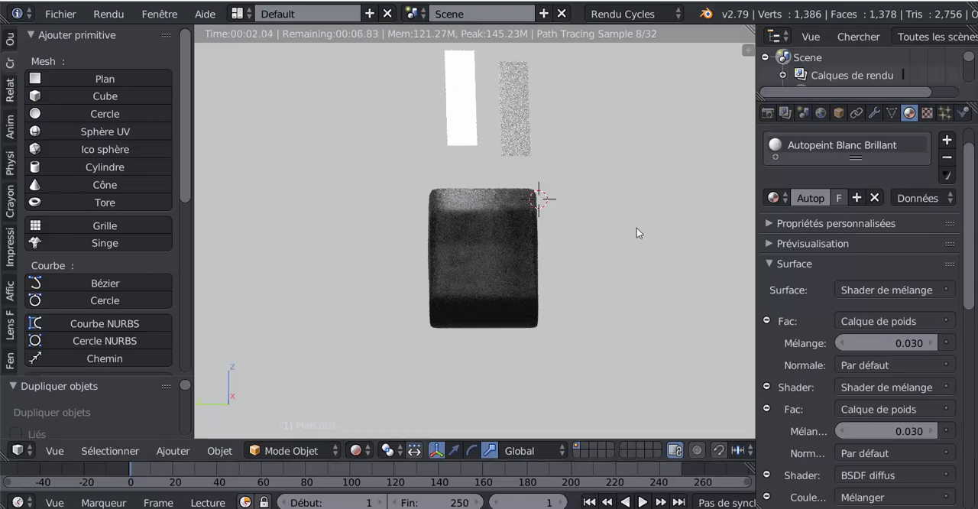
middle_click_drag(637, 228, 606, 231)
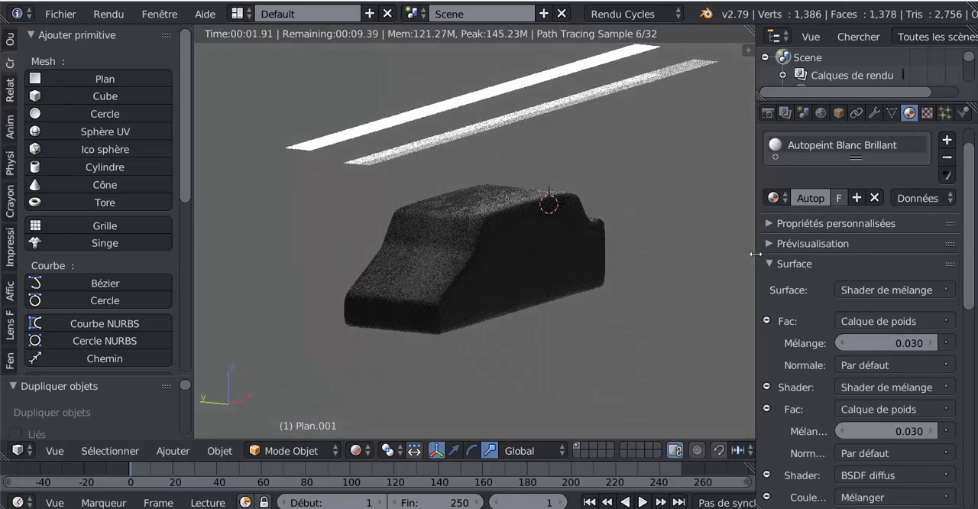
- Look through the available materials, the world settings and the light plane's Autopeint Blanc Brillant shader settings
left_click(774, 197)
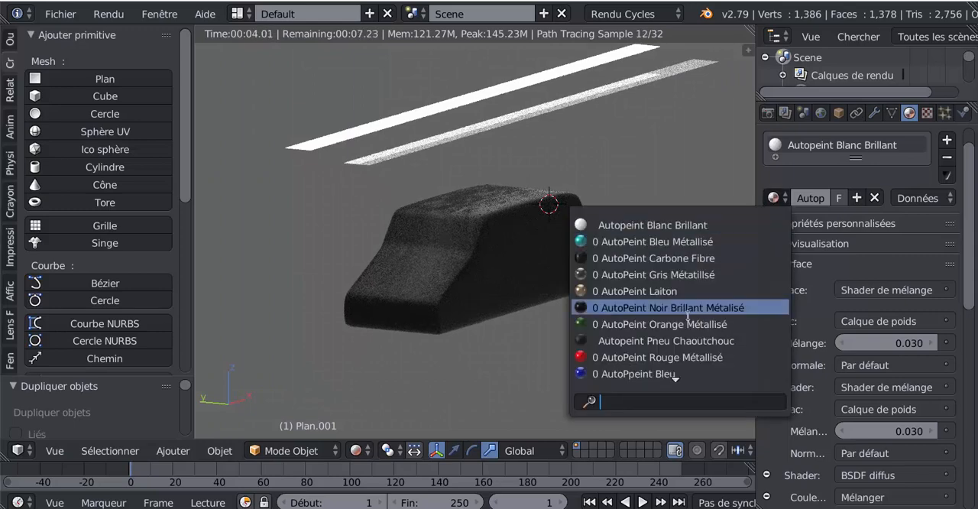
scroll(684, 324, "down", 5)
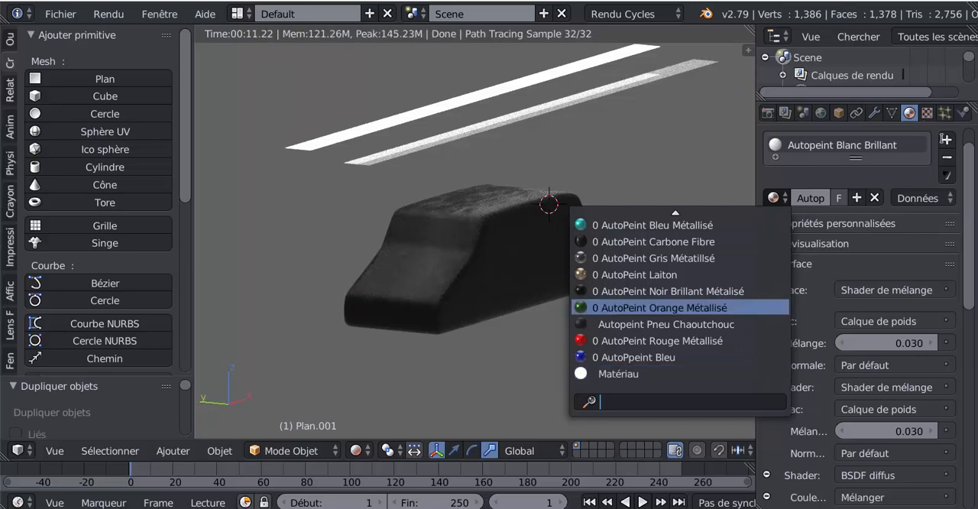
left_click(821, 113)
left_click(909, 113)
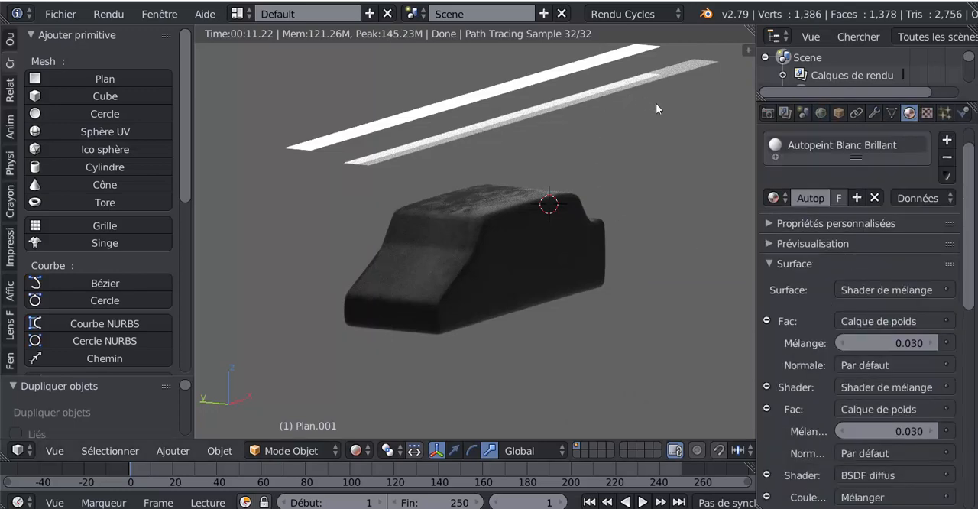
scroll(856, 270, "down", 6)
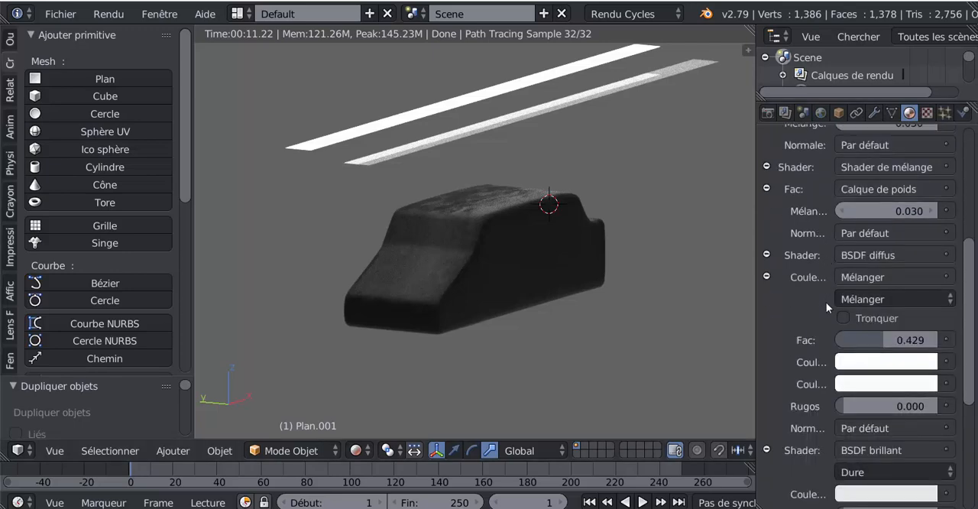
scroll(825, 302, "up", 7)
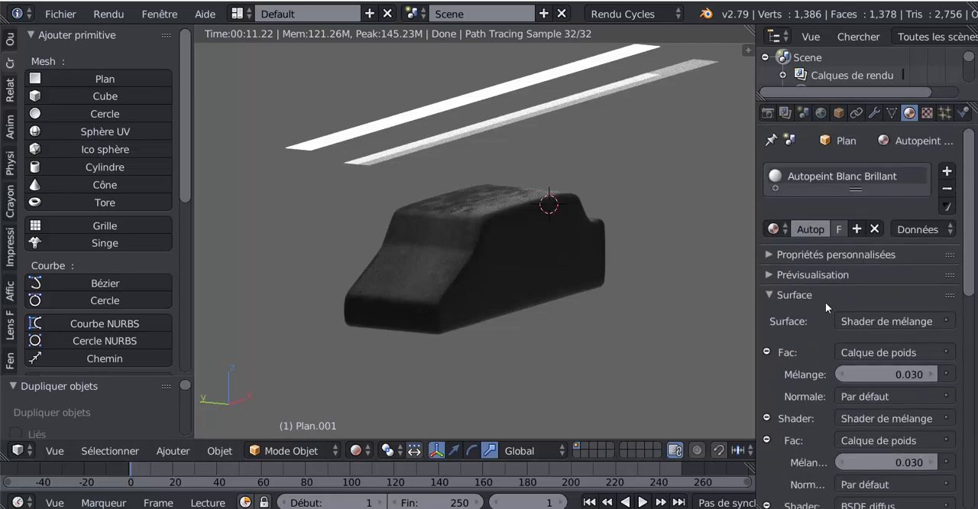
- Switch the viewport to Solide shading and give the selected light plane a second slot with a new Émission material
left_click(356, 450)
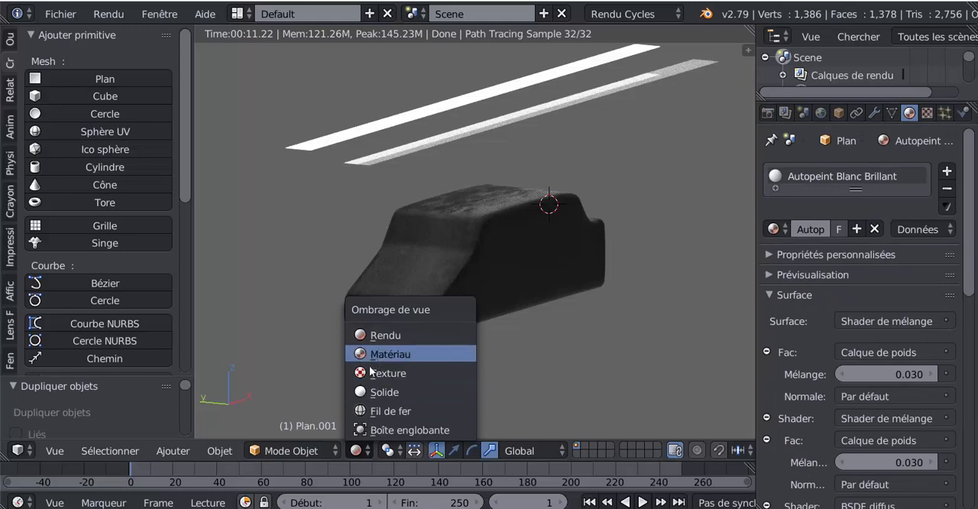
left_click(372, 393)
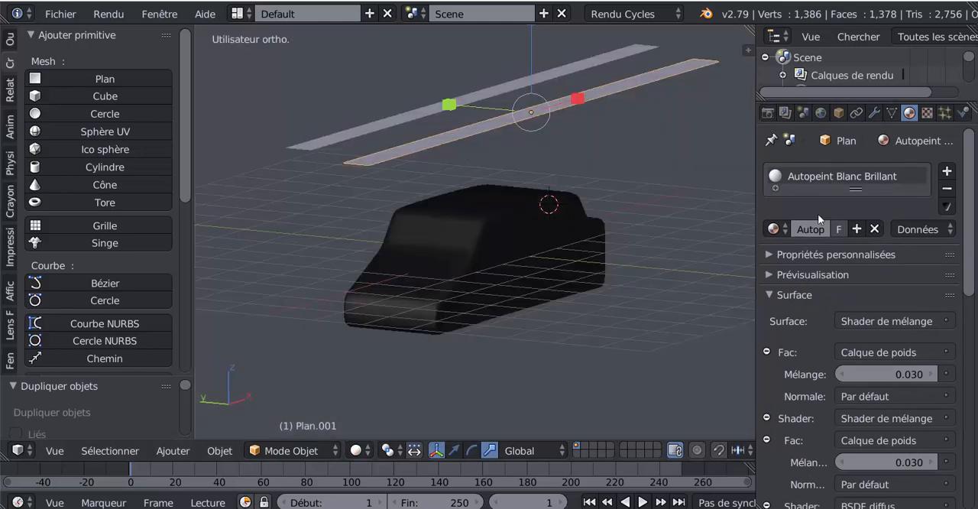
left_click(775, 228)
left_click(948, 172)
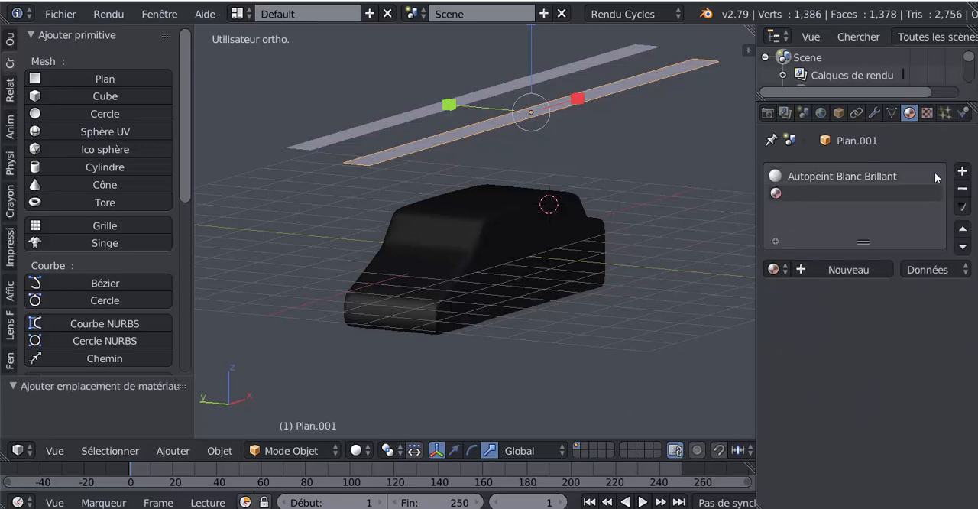
left_click(847, 269)
left_click(774, 269)
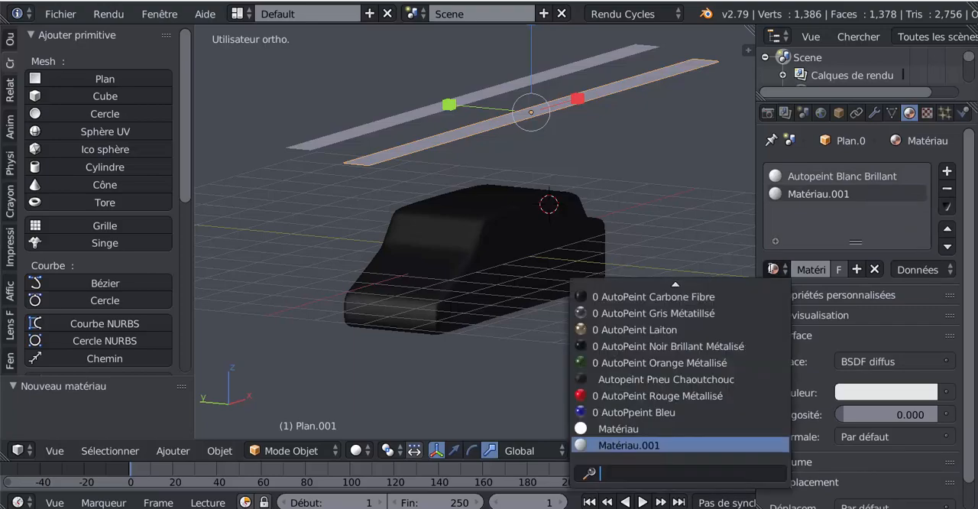
left_click(903, 363)
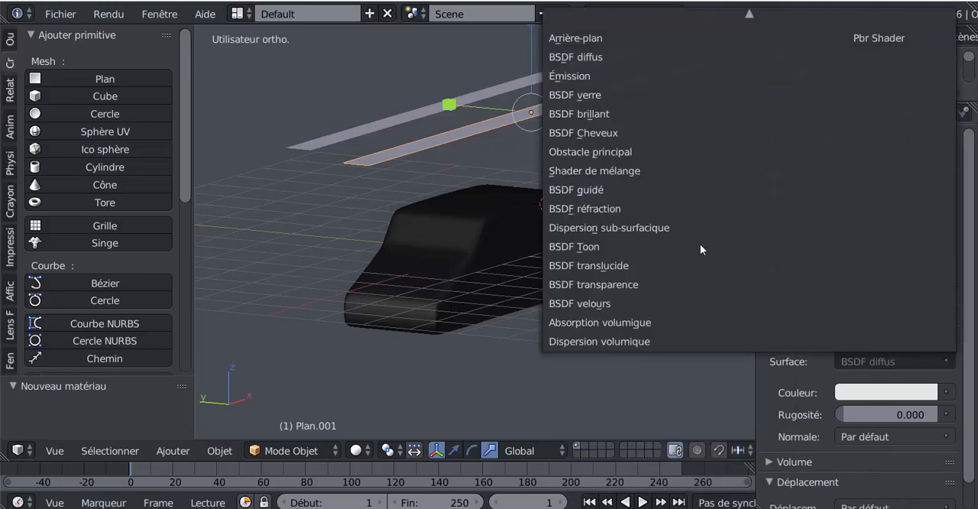
left_click(581, 76)
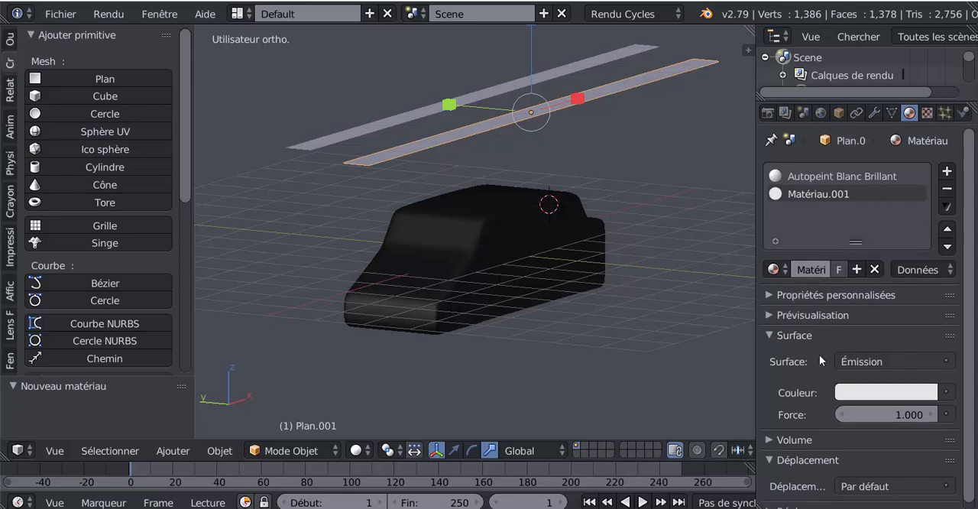
- Assign the Matériau.001 emission material to the selected light plane's face in Edit mode, then preview it with Rendered shading in Object mode
key("Tab")
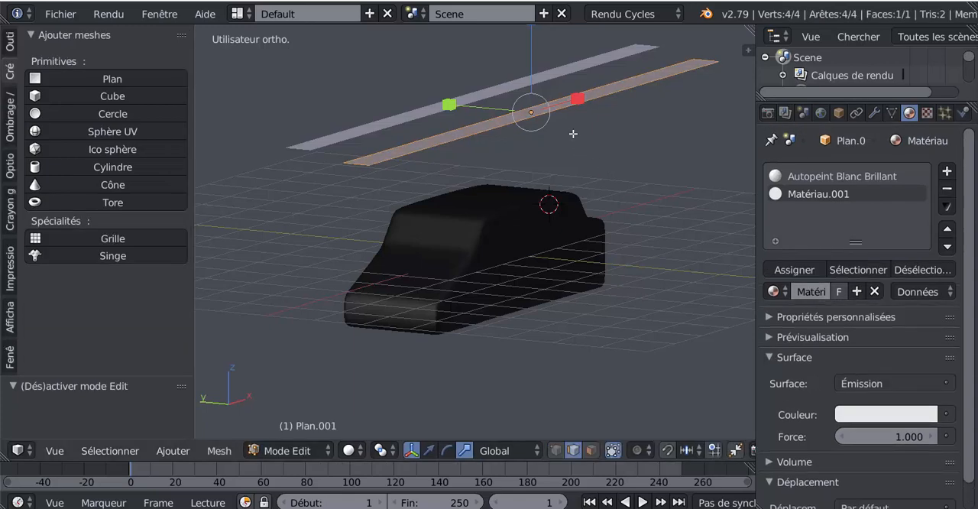
left_click(795, 269)
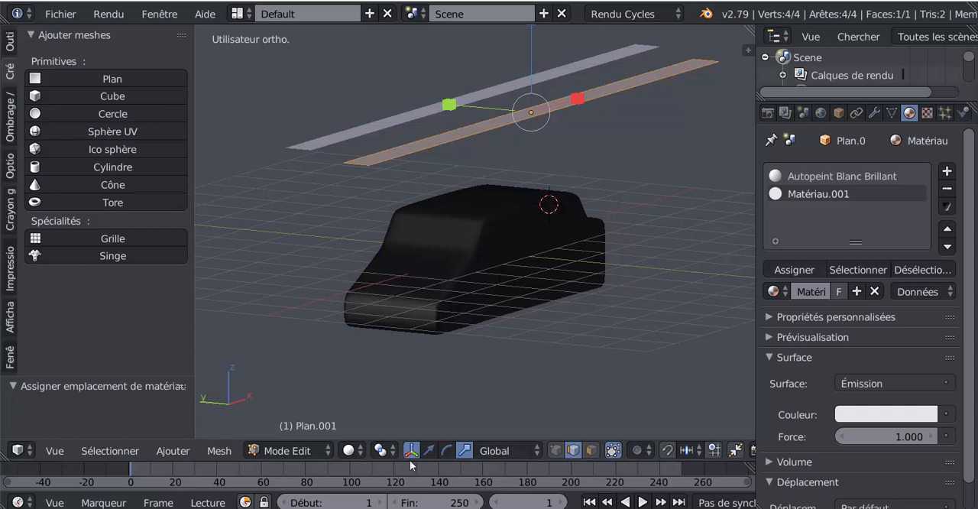
left_click(348, 450)
left_click(373, 338)
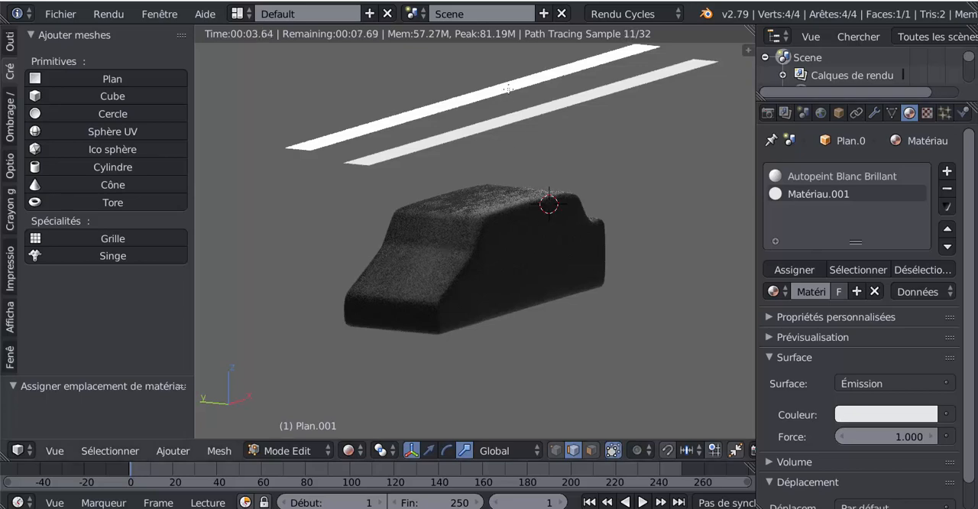
key("Tab")
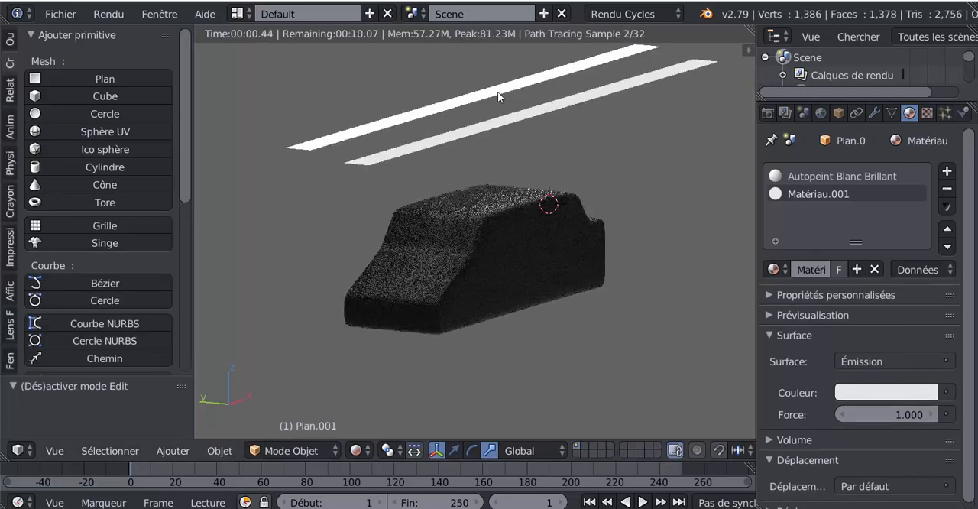
- Compare the emission settings of the two light planes above the car body and widen the properties area
right_click(497, 92)
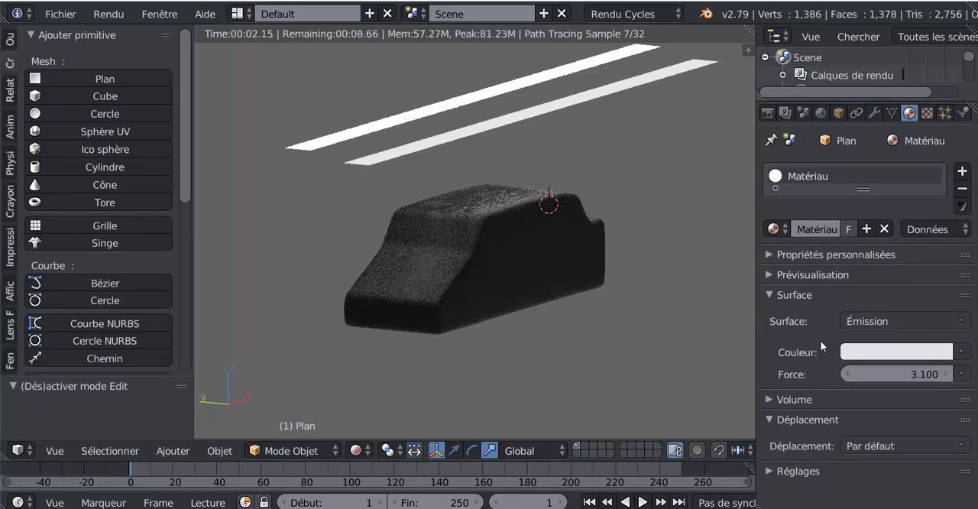
right_click(592, 93)
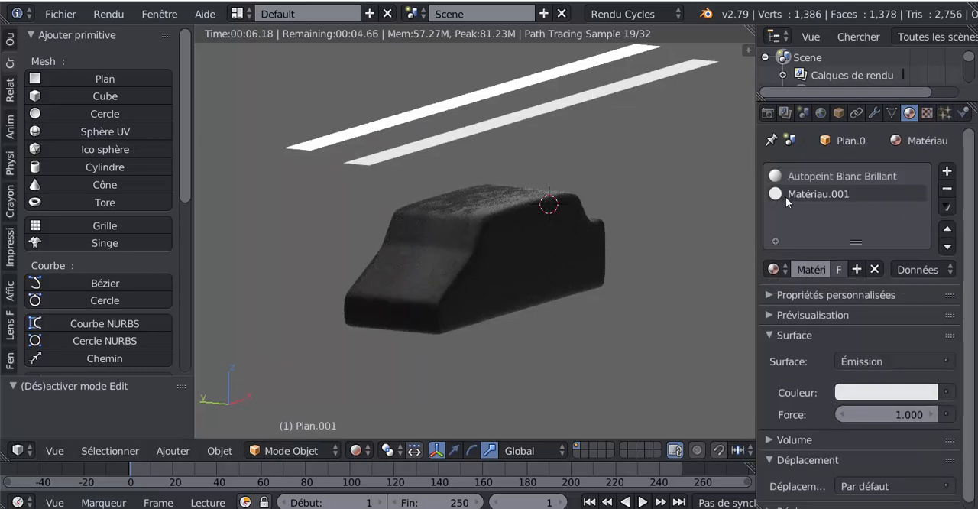
right_click(467, 98)
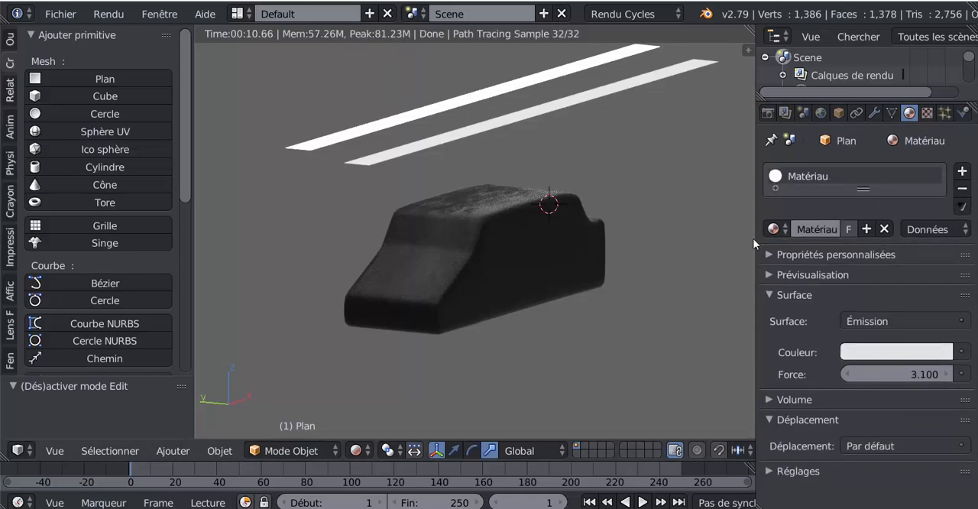
left_click_drag(755, 243, 719, 238)
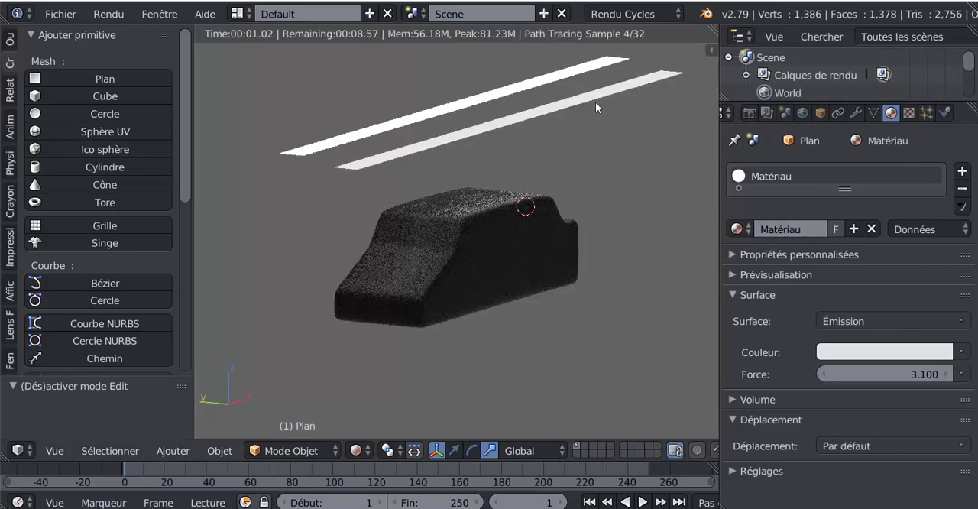
- Reassign Matériau.001 to the dimmer light plane in Edit mode and return to Object mode
right_click(596, 101)
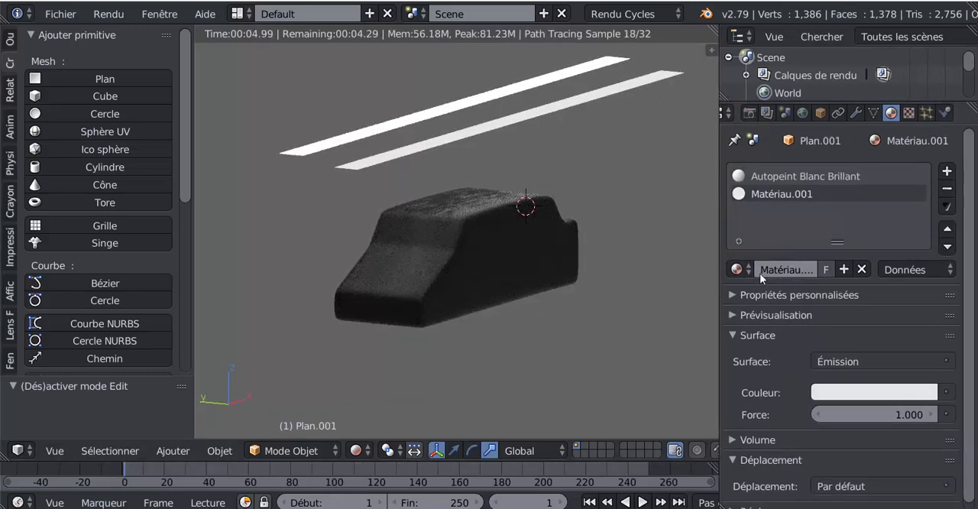
key("Tab")
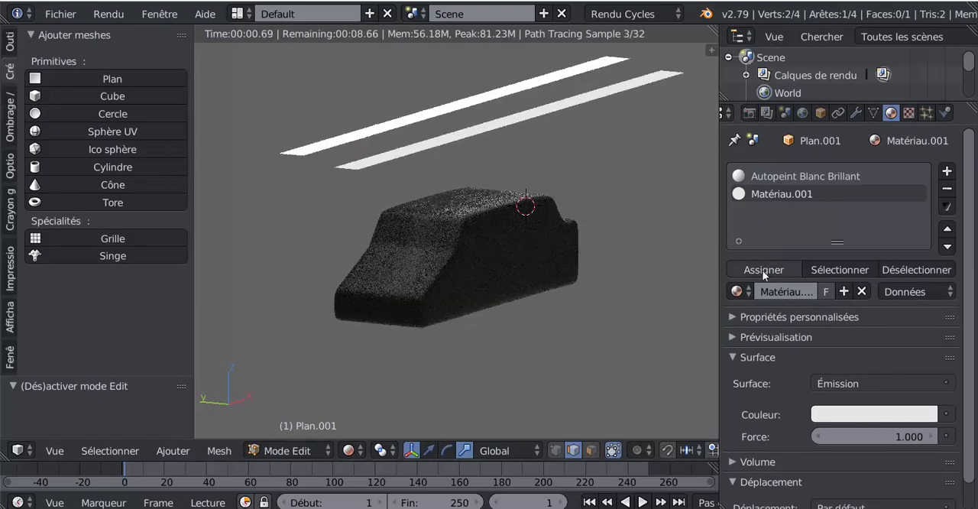
left_click(763, 271)
middle_click_drag(470, 303, 489, 319)
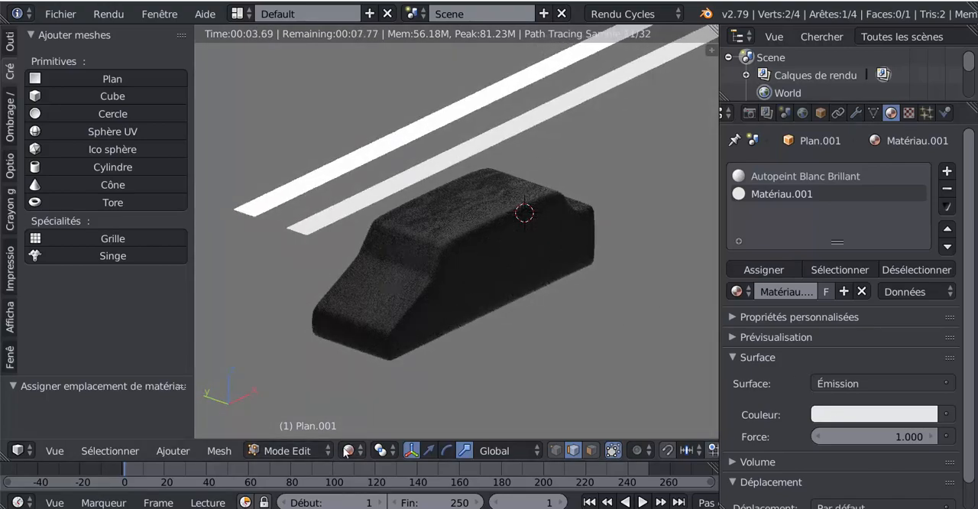
left_click(309, 451)
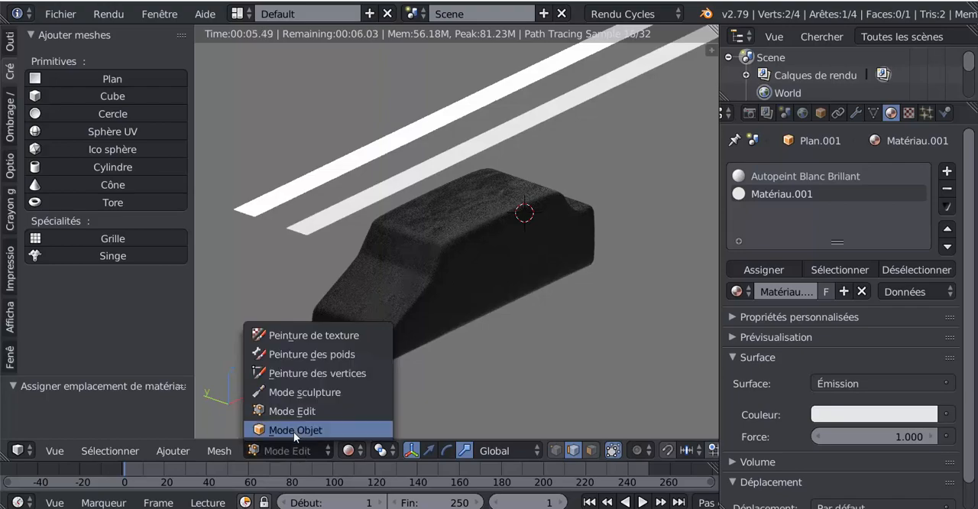
left_click(294, 430)
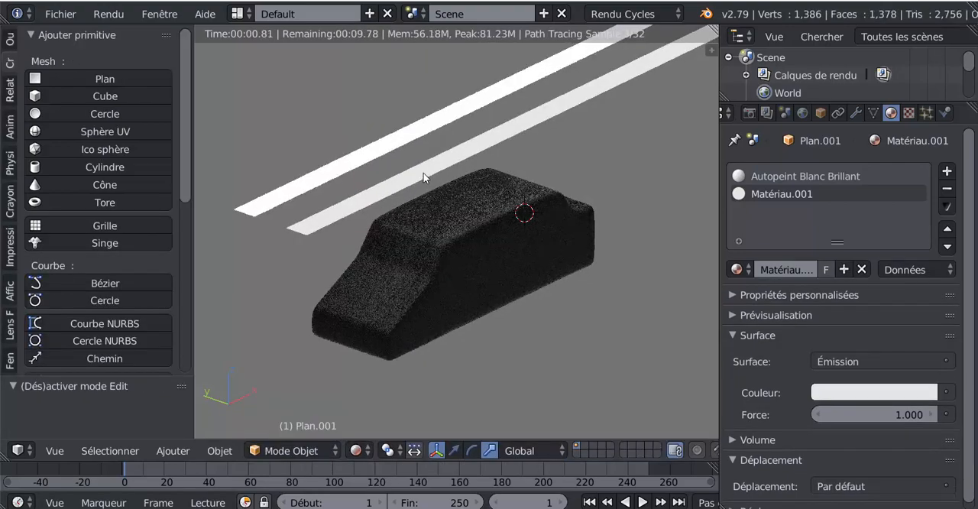
- Compare both light planes' emission strength, set the dimmer plane's to 6.700 and inspect the car body up close
right_click(405, 143)
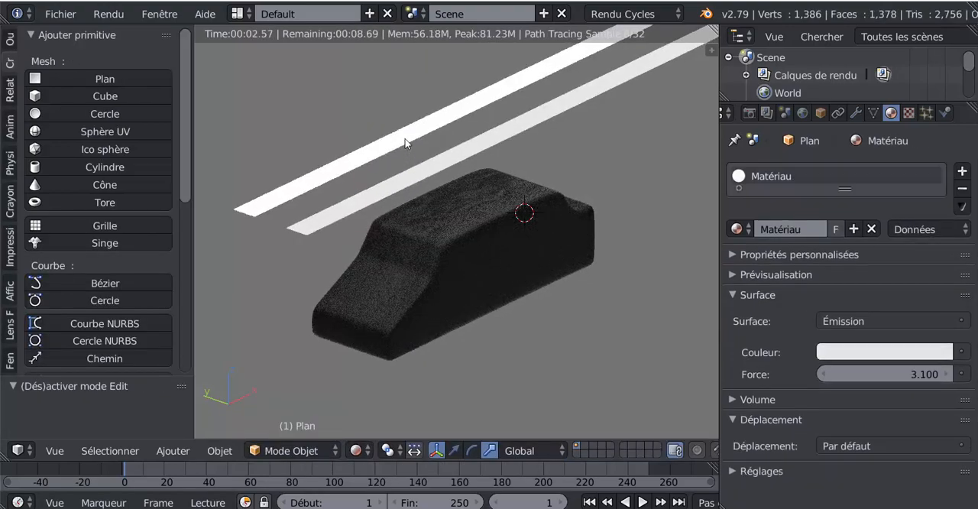
right_click(446, 160)
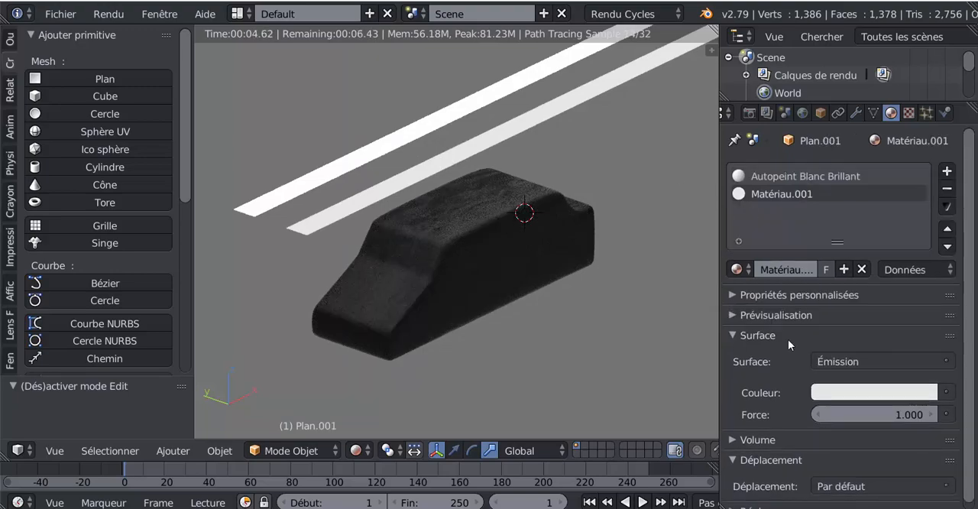
left_click_drag(865, 410, 912, 409)
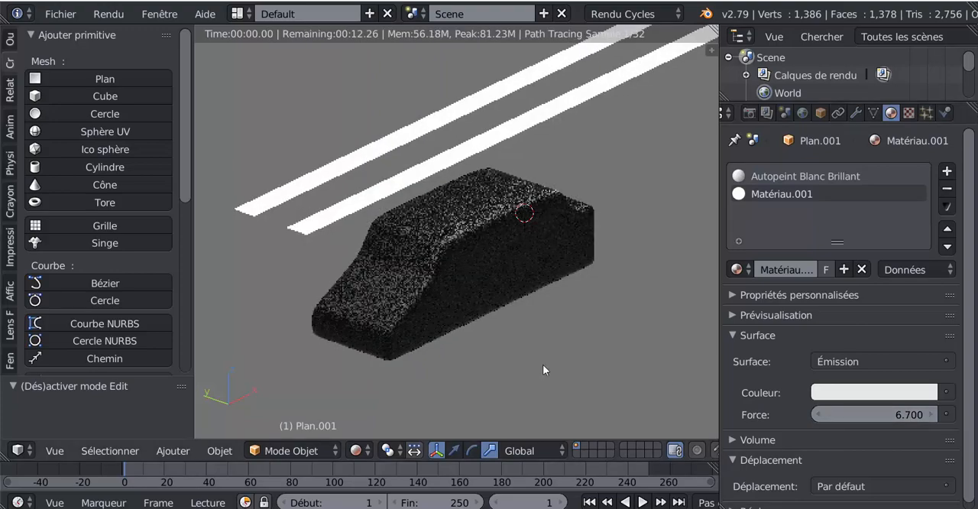
scroll(504, 314, "up", 4)
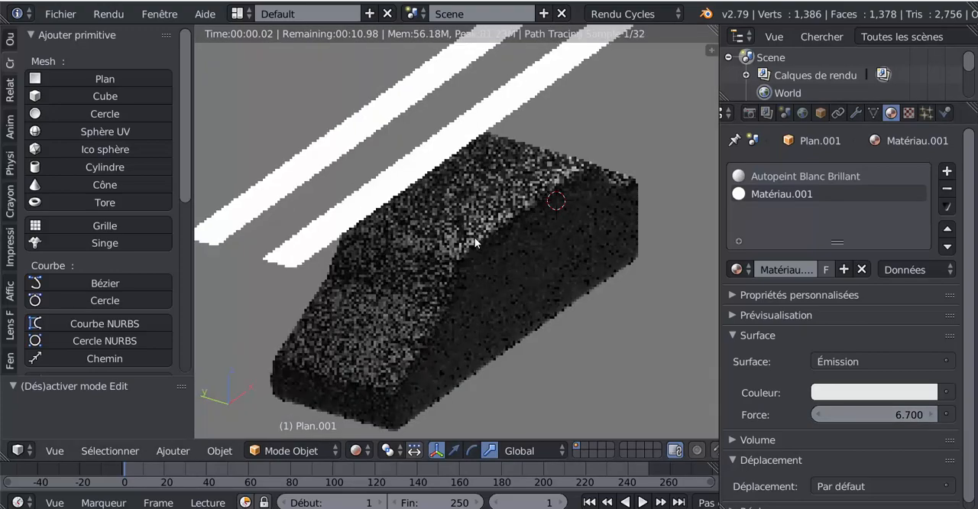
mouse_move(392, 329)
middle_mouse_down()
mouse_move(422, 316)
mouse_move(411, 332)
middle_mouse_up()
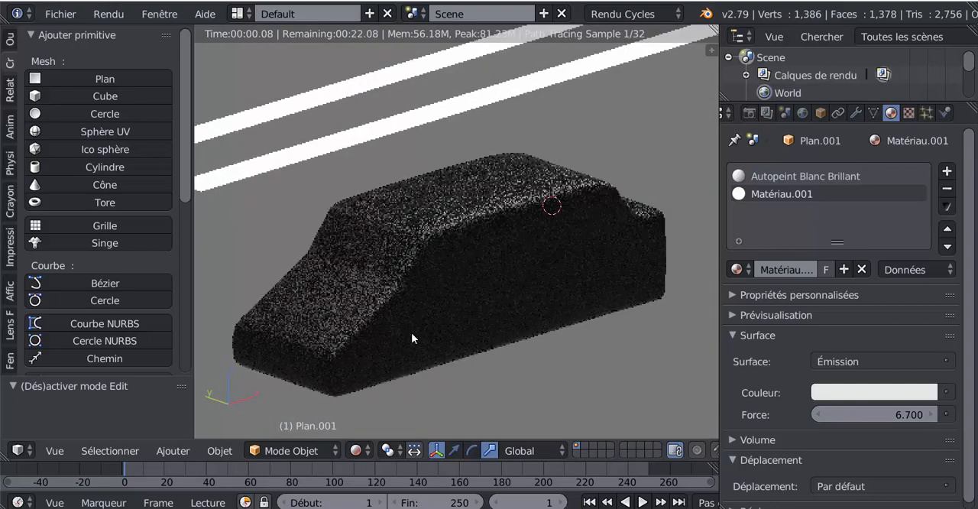
scroll(409, 337, "up", 1)
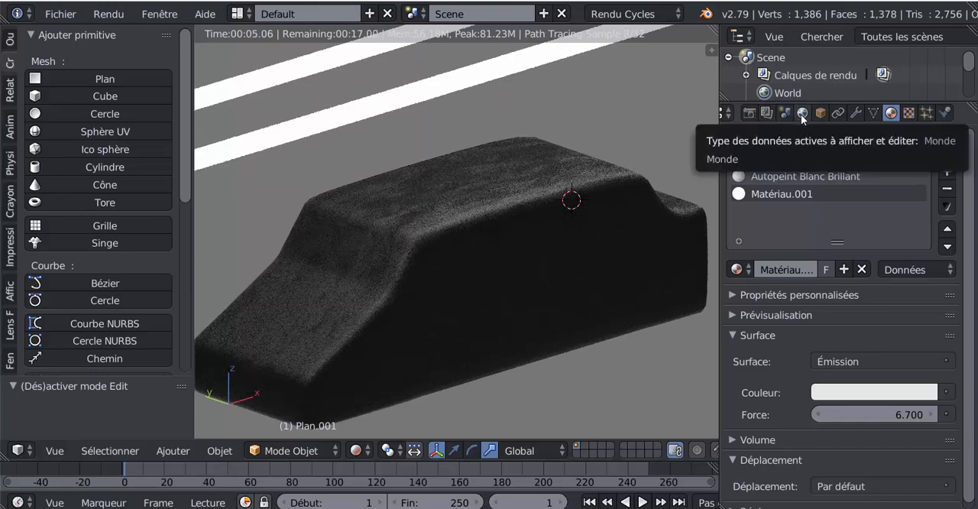
- Browse for a new world environment image in the desktop folder AutoPeint Panel Matériaux Blender 3D SVM6, subfolder HDR Monde
left_click(802, 114)
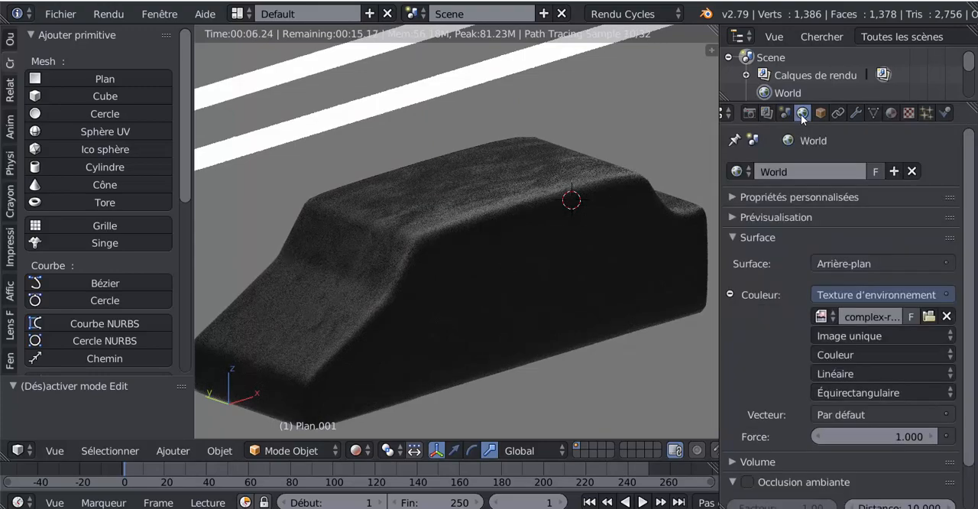
left_click(821, 315)
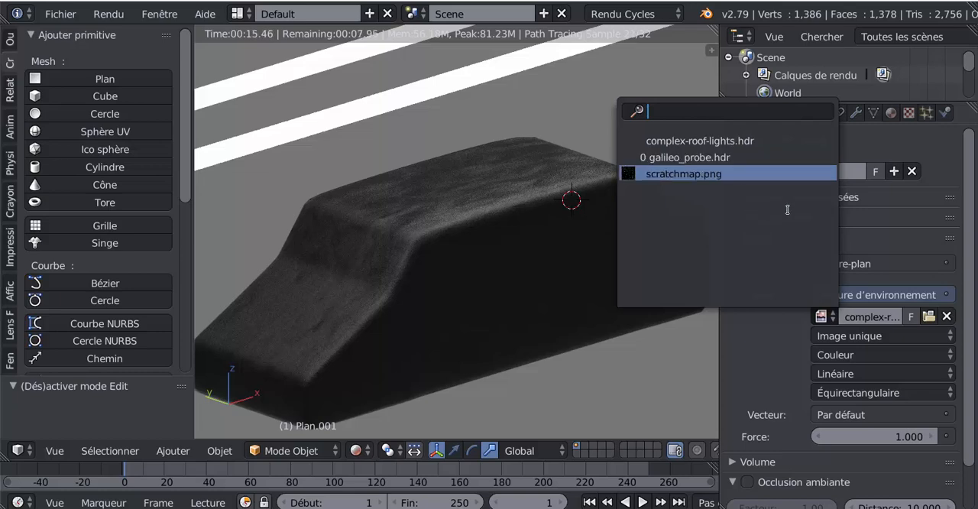
left_click(929, 316)
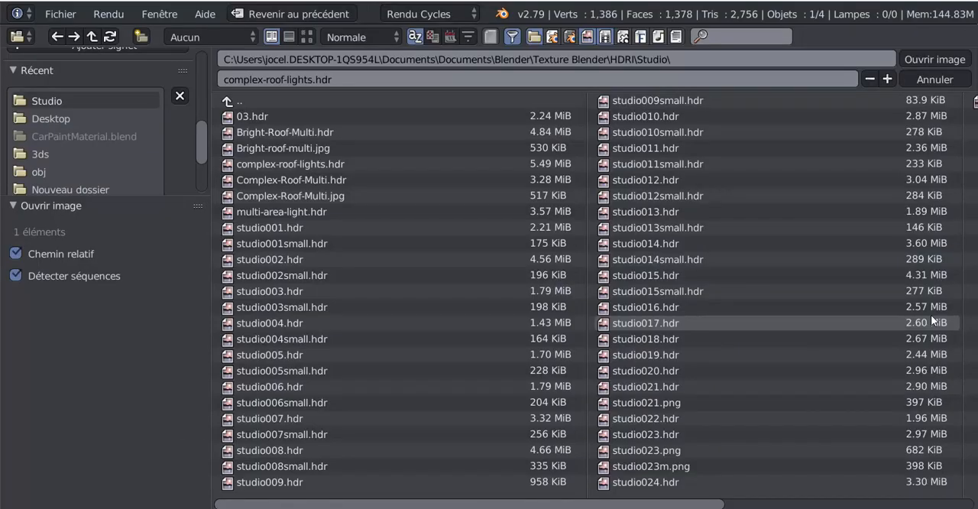
scroll(29, 130, "down", 3)
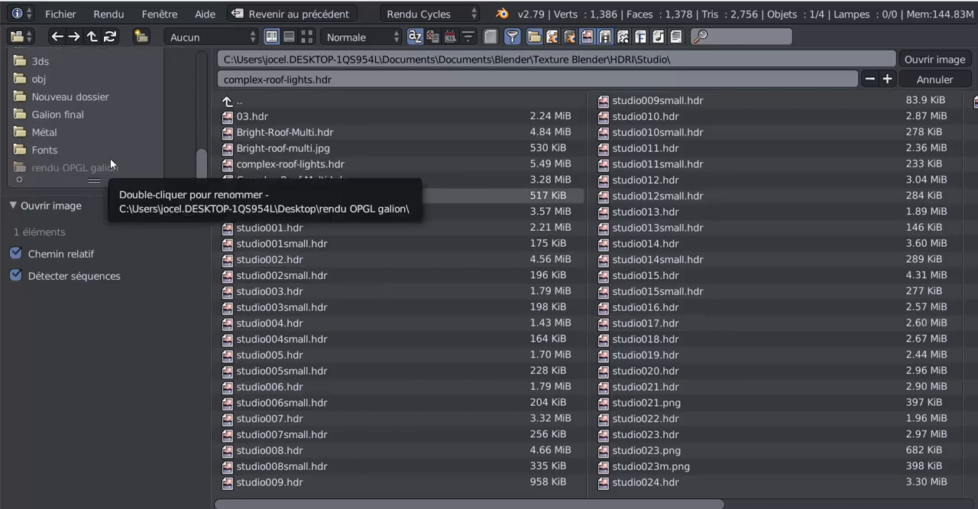
scroll(34, 86, "up", 8)
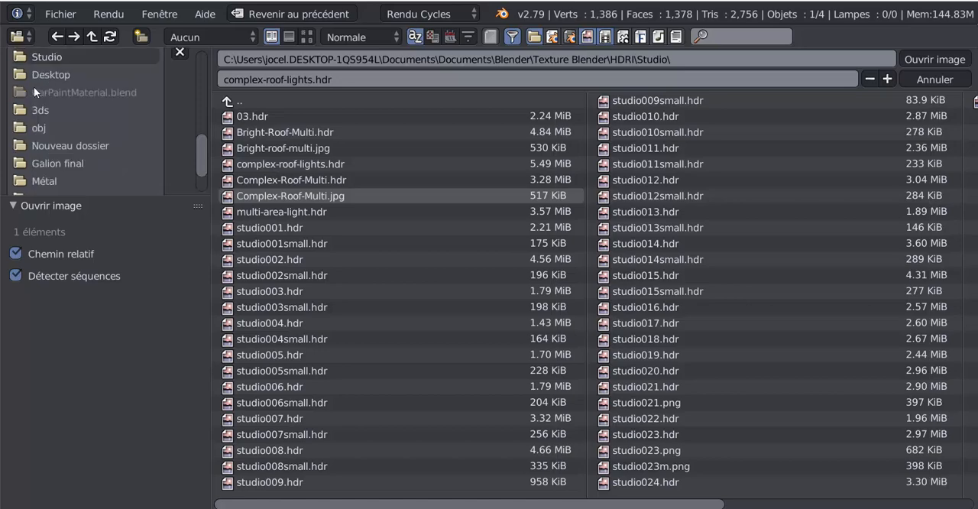
left_click(44, 107)
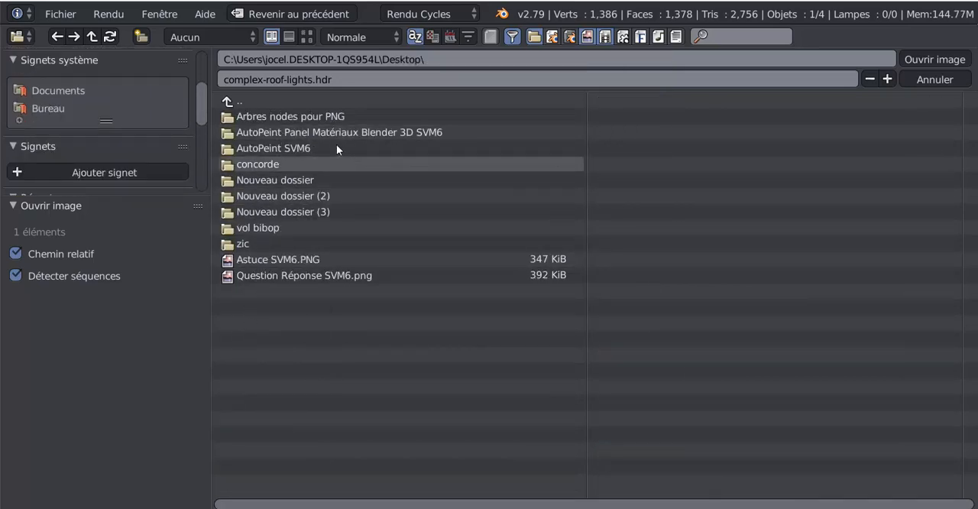
left_click(314, 131)
left_click(266, 116)
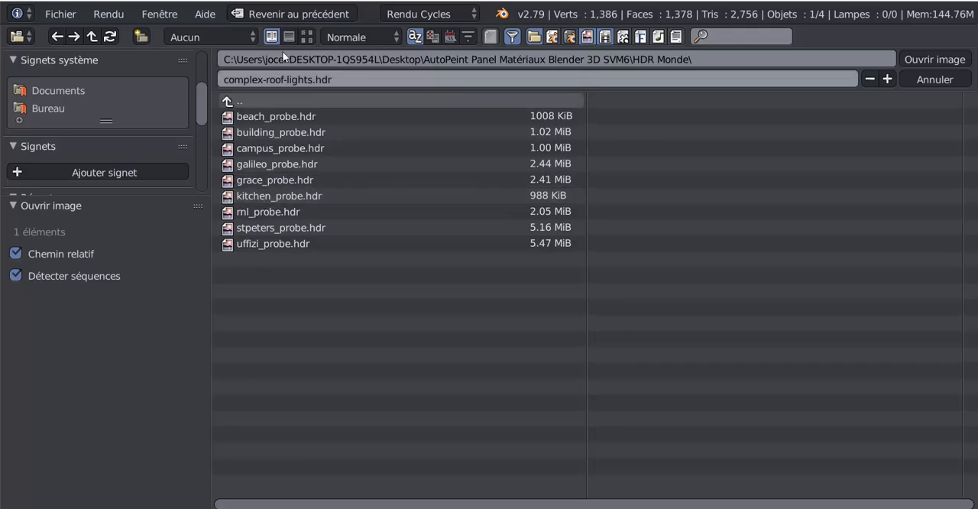
- Show the HDR files as thumbnails and load grace_probe.hdr as the world environment texture
left_click(305, 35)
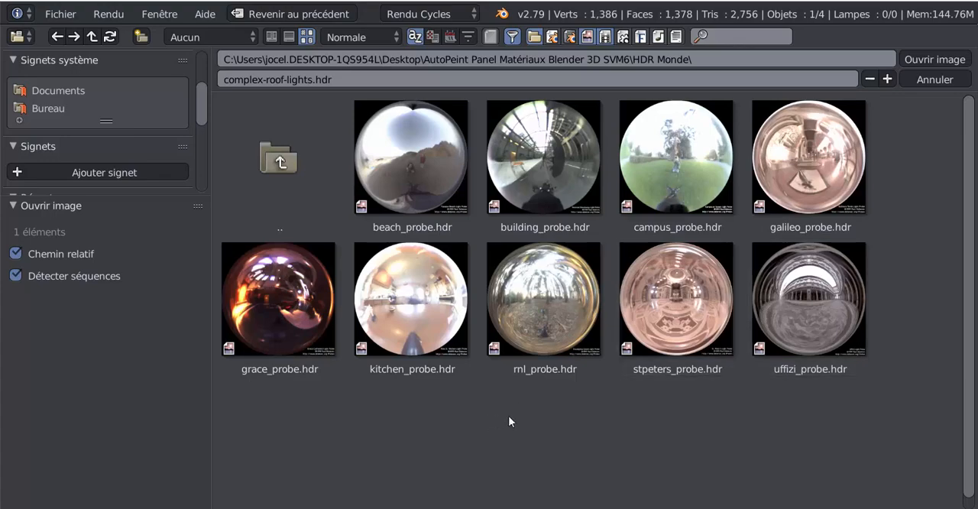
left_click(271, 294)
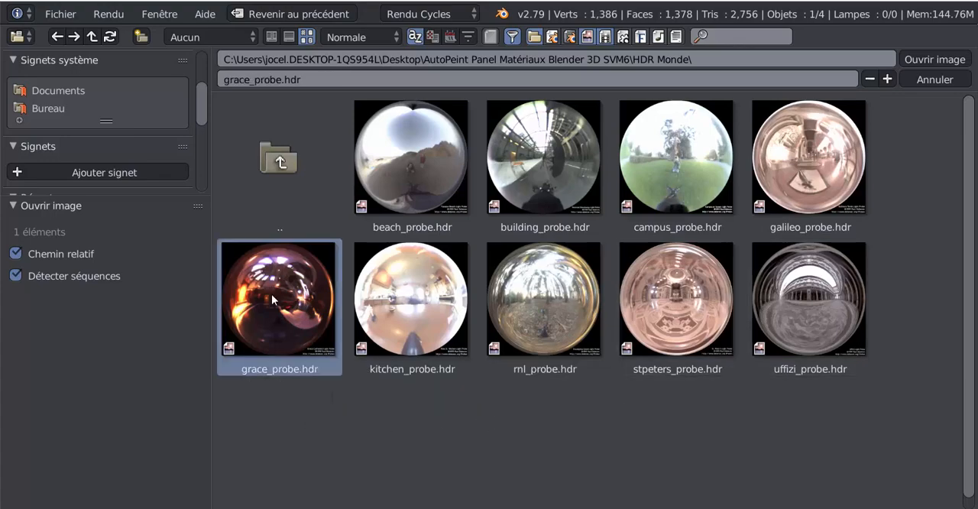
left_click(933, 58)
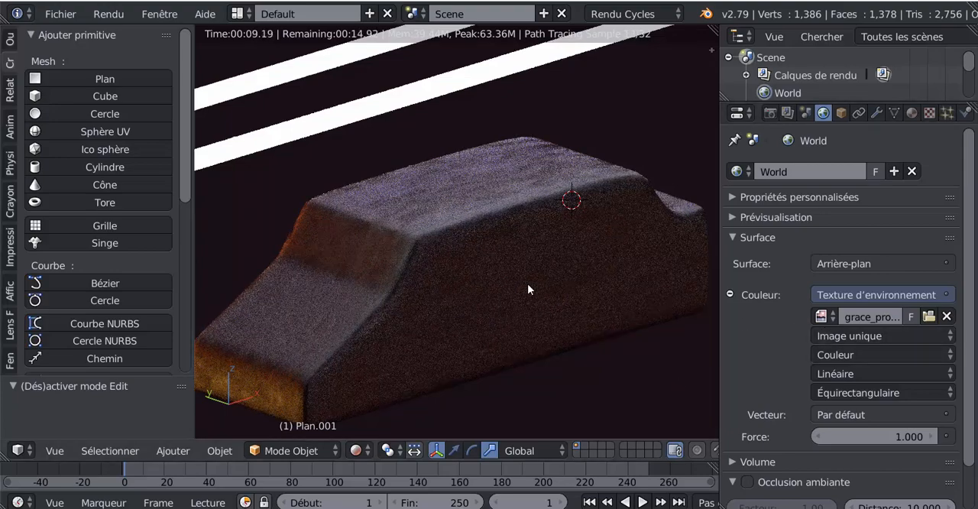
- Try stronger world background strengths of 13.700 and 13.900, then settle on 3.900
left_click_drag(864, 437, 902, 437)
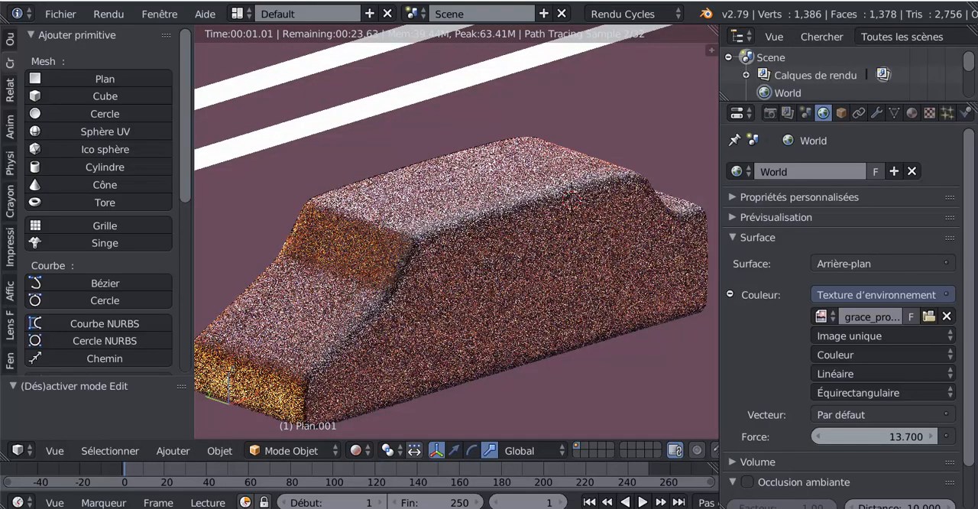
left_click_drag(864, 437, 871, 437)
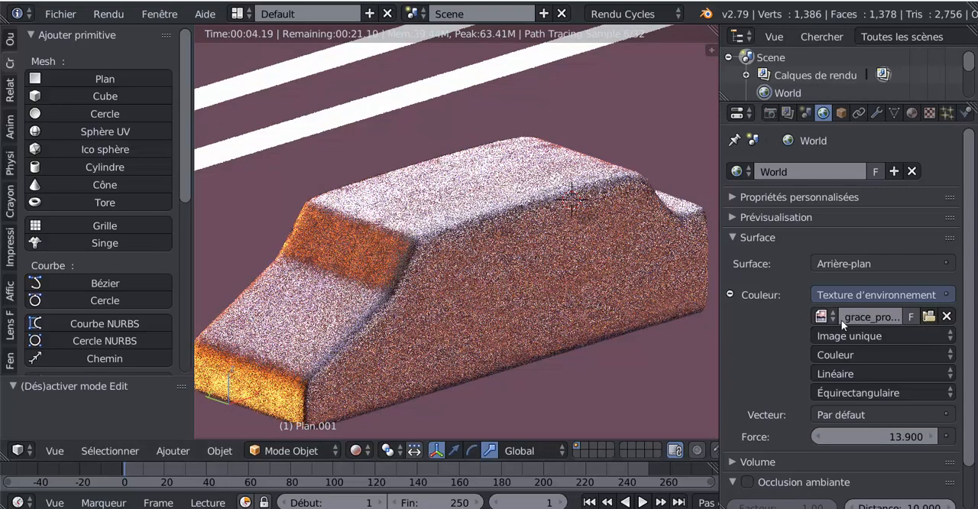
left_click_drag(899, 436, 824, 437)
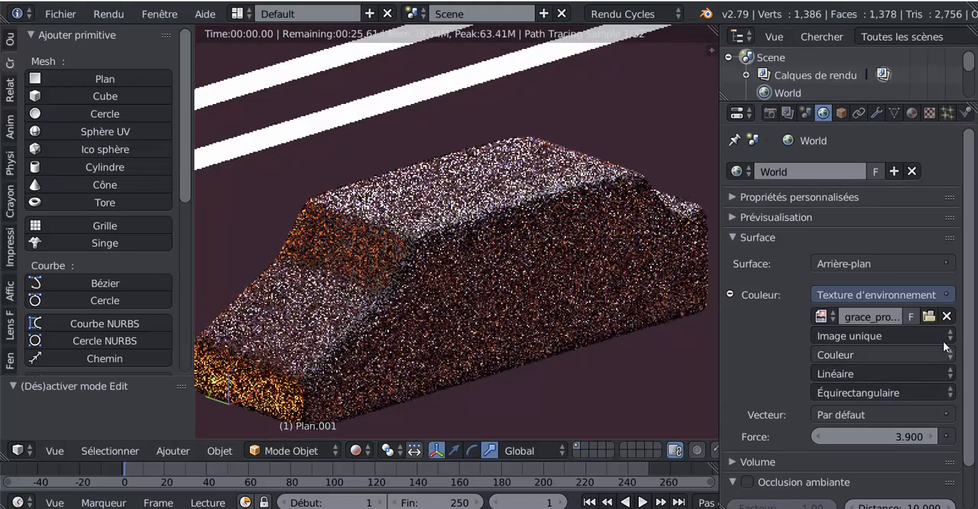
- Replace the world environment texture with beach_probe.hdr, picked from the thumbnail view
left_click(929, 316)
left_click(306, 36)
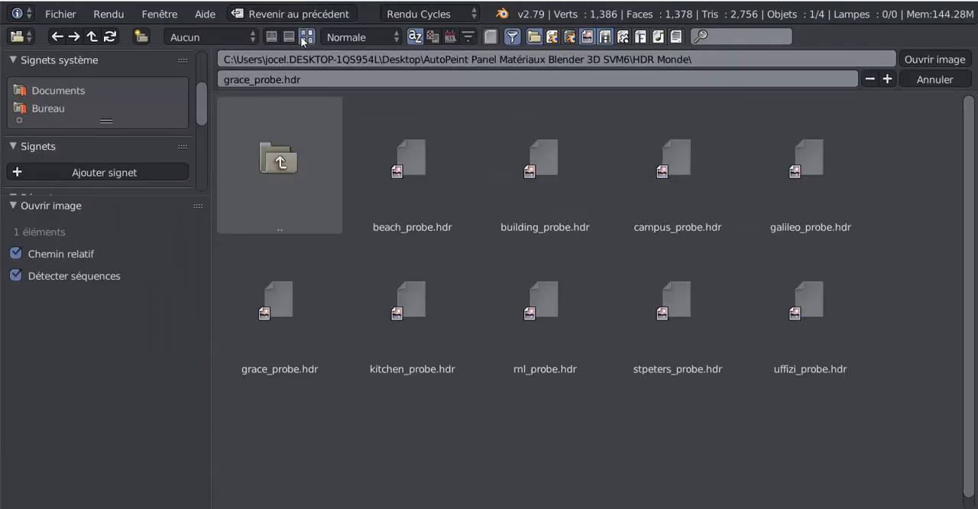
left_click(418, 142)
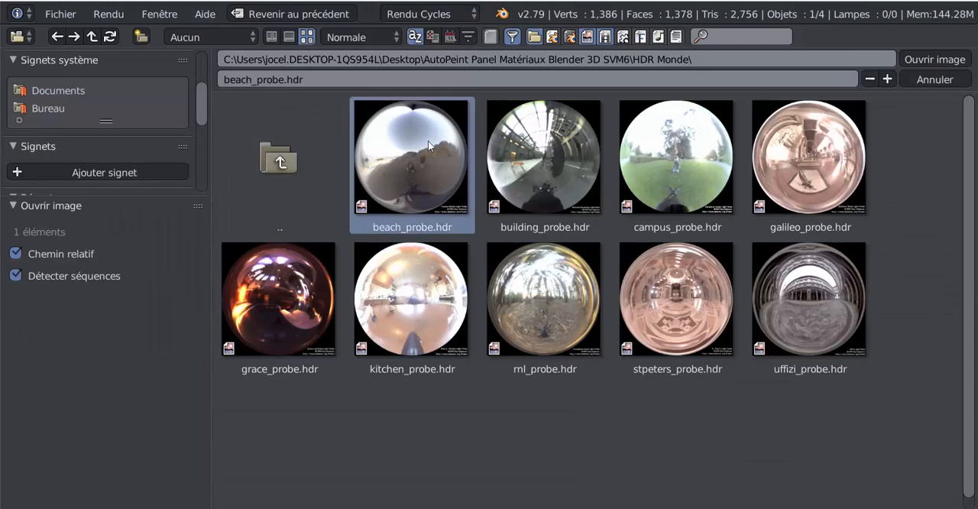
left_click(936, 60)
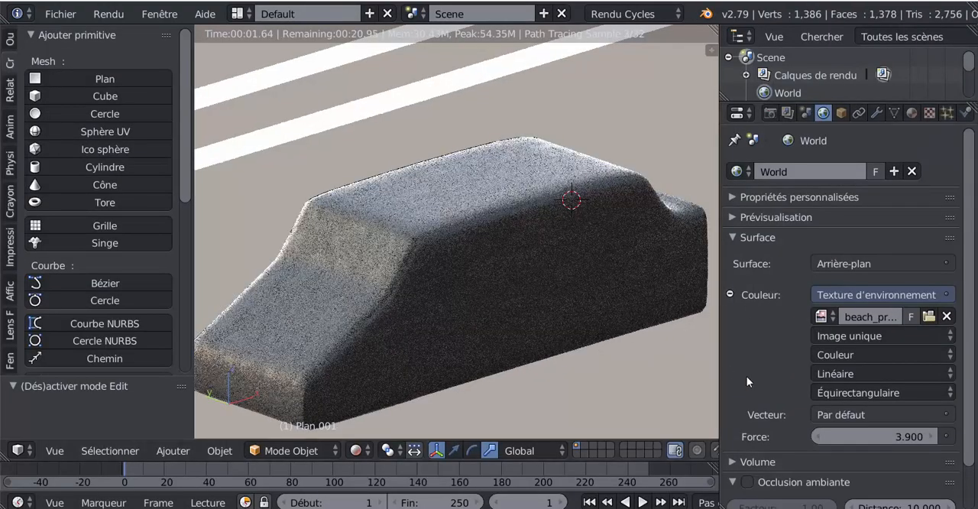
- Lower the world background strength to 0.200 and inspect the car body under beach_probe.hdr from other angles
left_click_drag(895, 441, 754, 441)
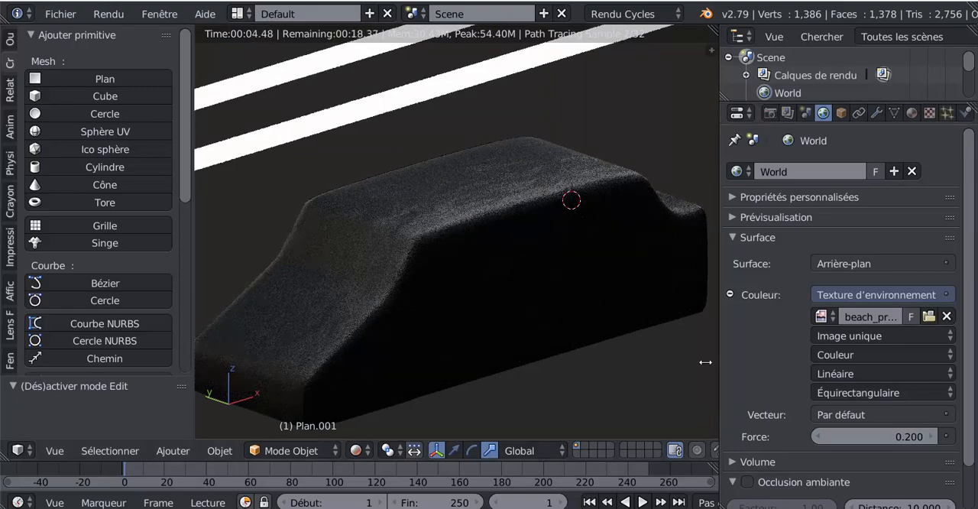
scroll(444, 105, "down", 4)
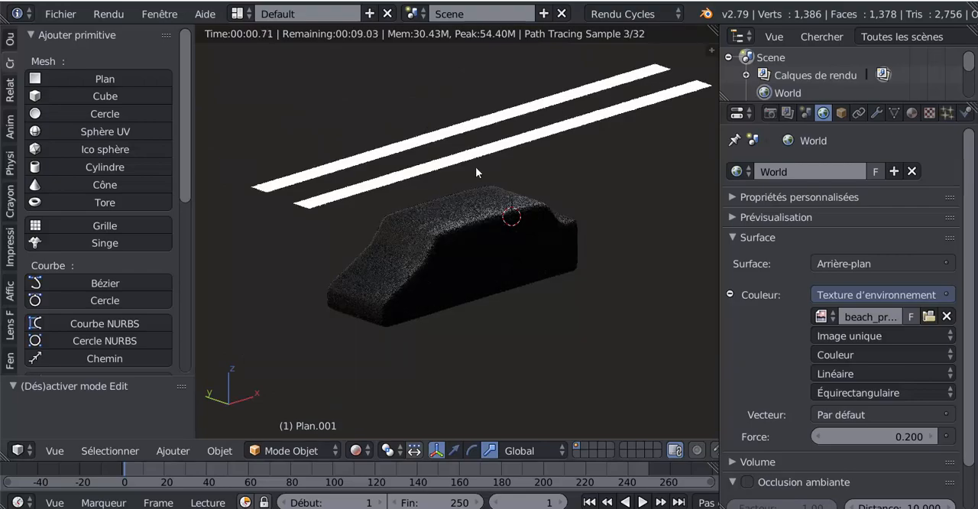
scroll(482, 238, "up", 4)
middle_click_drag(482, 243, 551, 228)
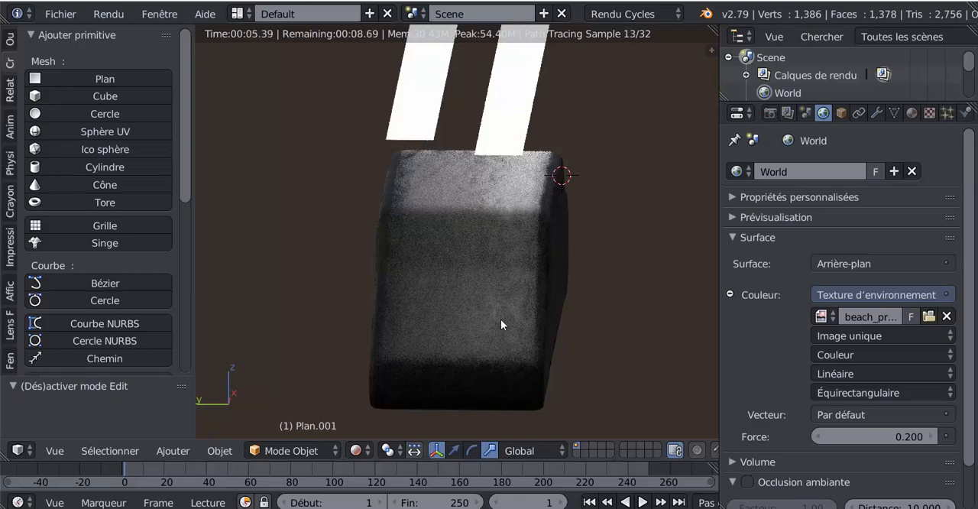
middle_click_drag(597, 299, 560, 304)
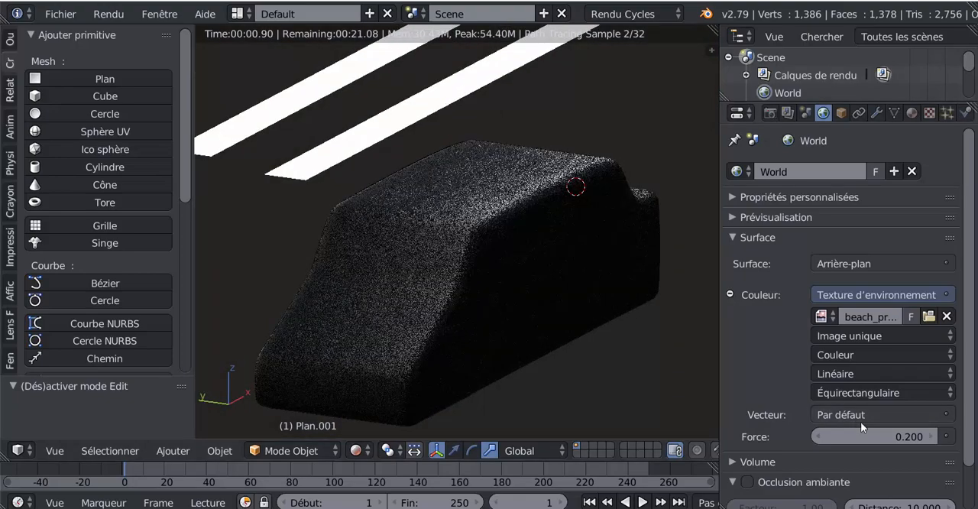
- Replace the world environment texture with galileo_probe.hdr from the HDR Monde folder
left_click(929, 317)
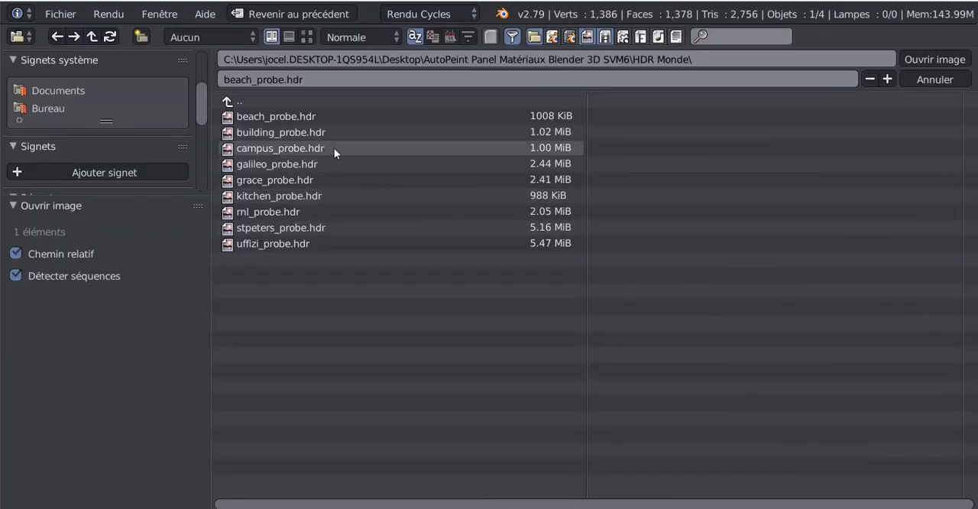
left_click(271, 164)
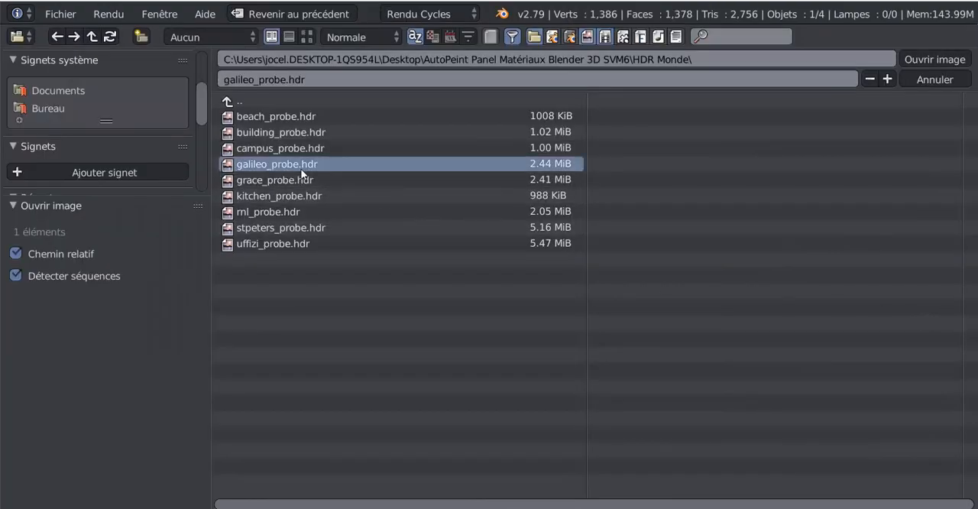
left_click(926, 60)
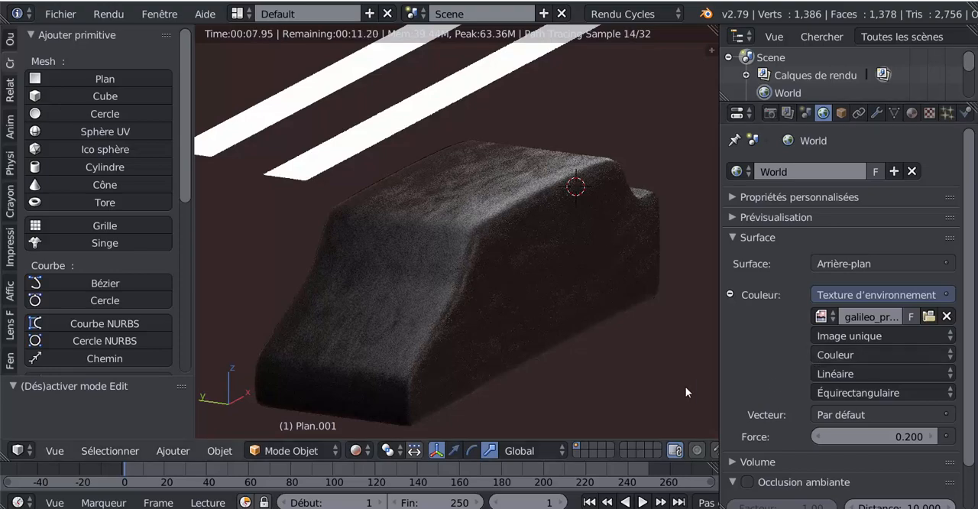
- Set the world background strength to 0.700 and expand the world preview
mouse_move(891, 438)
left_mouse_down()
mouse_move(914, 438)
mouse_move(894, 438)
mouse_move(891, 426)
left_mouse_up()
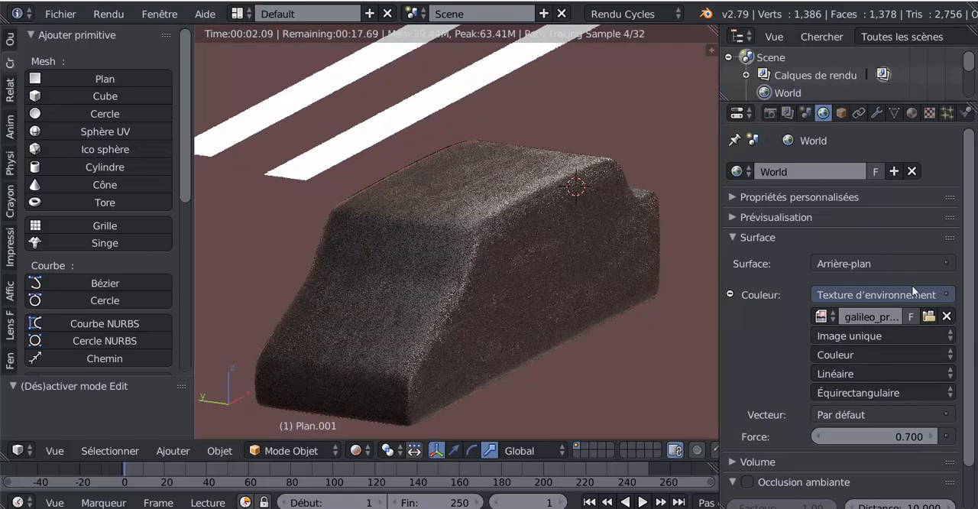
scroll(795, 286, "down", 2)
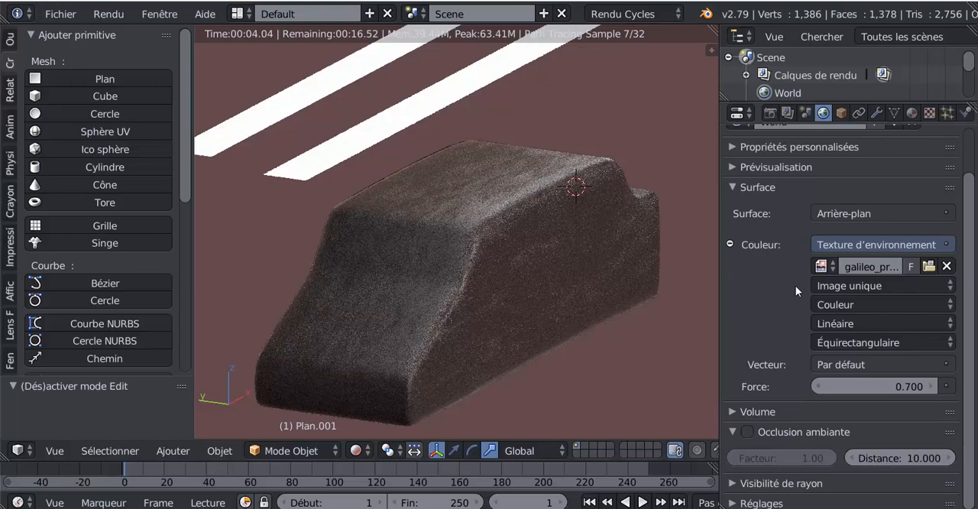
scroll(796, 286, "up", 2)
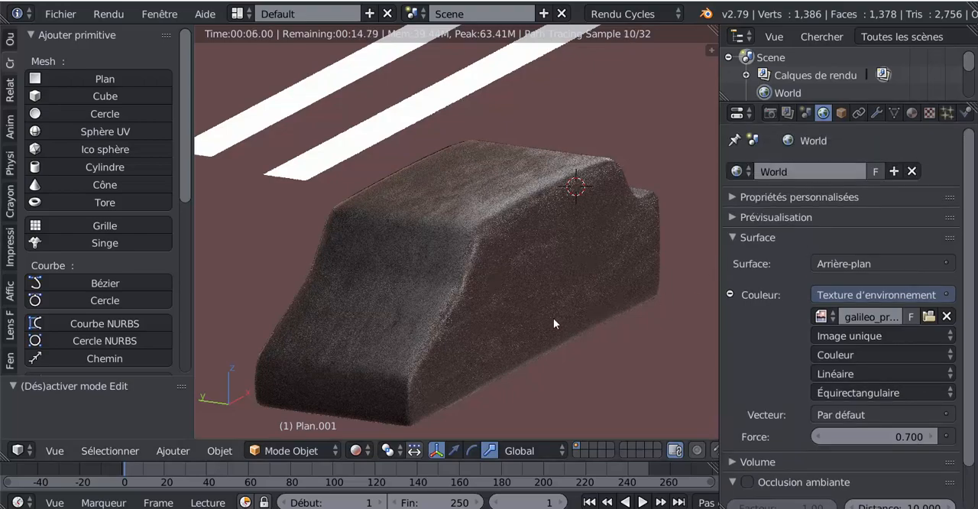
middle_click_drag(499, 325, 486, 313)
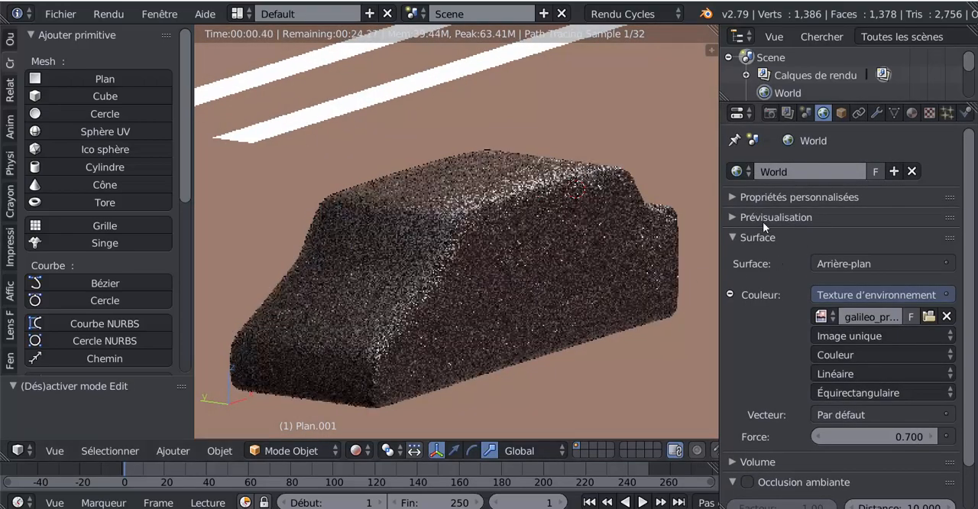
left_click(735, 217)
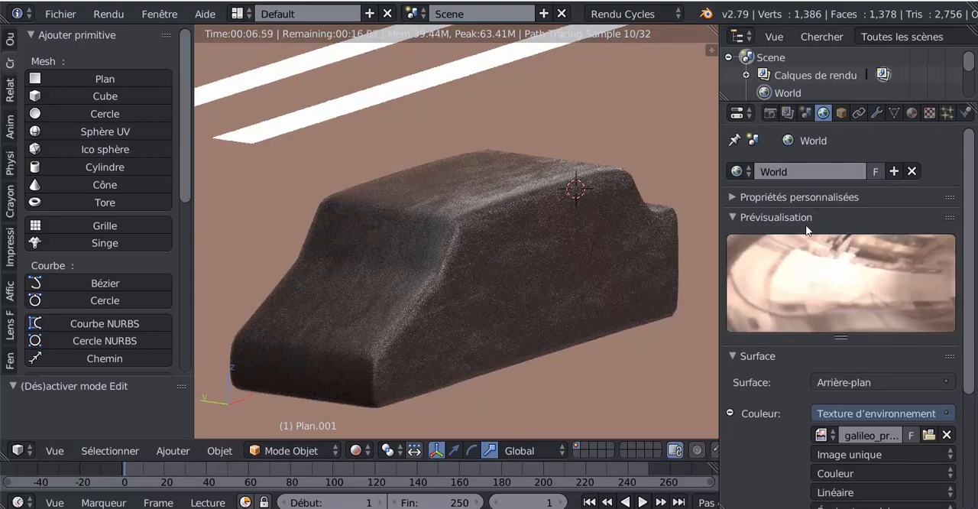
scroll(749, 418, "down", 3)
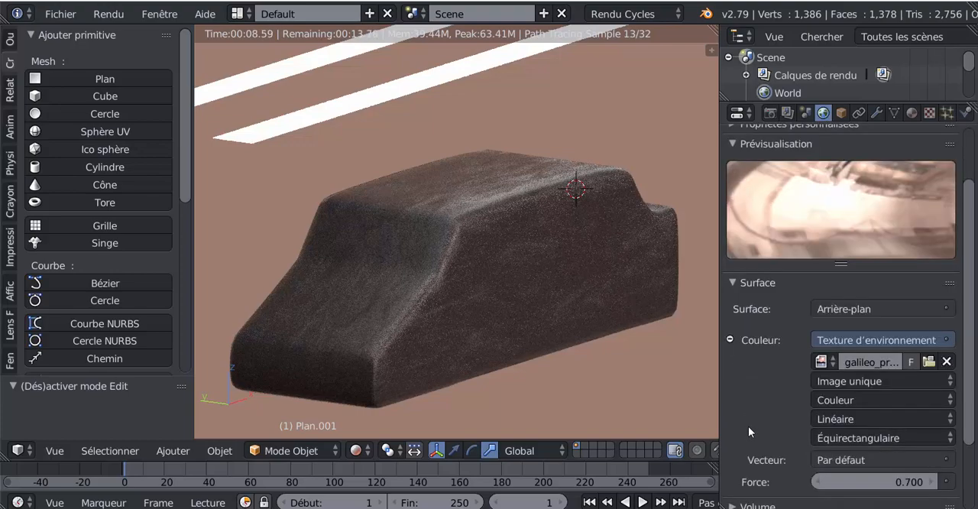
- Try the unused galileo_probe.hdr image already in the file as environment texture, then restore galileo_probe.hdr.001
left_click(822, 362)
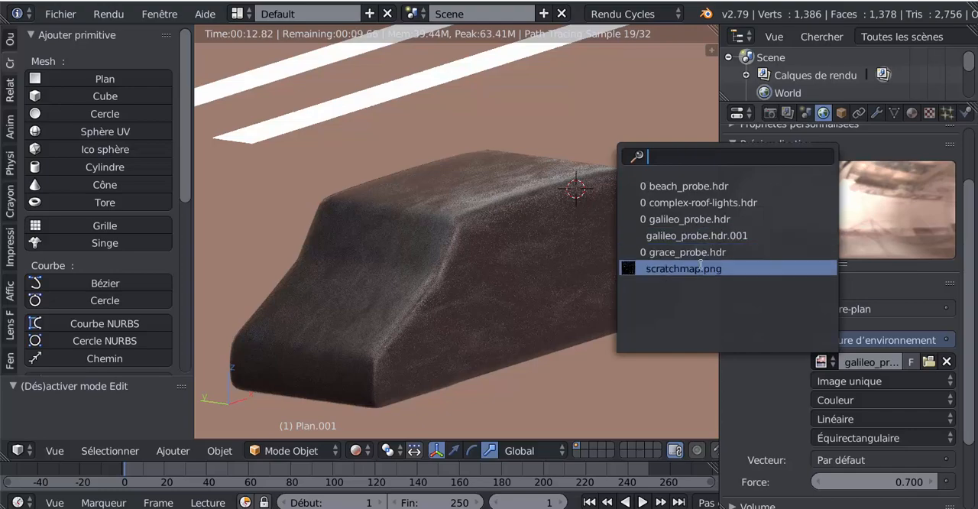
left_click(697, 220)
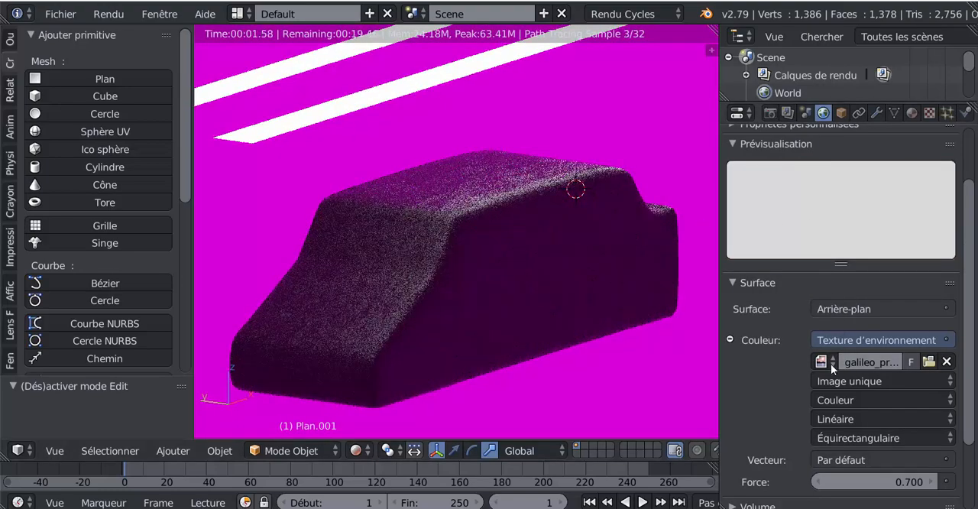
left_click(825, 362)
left_click(699, 235)
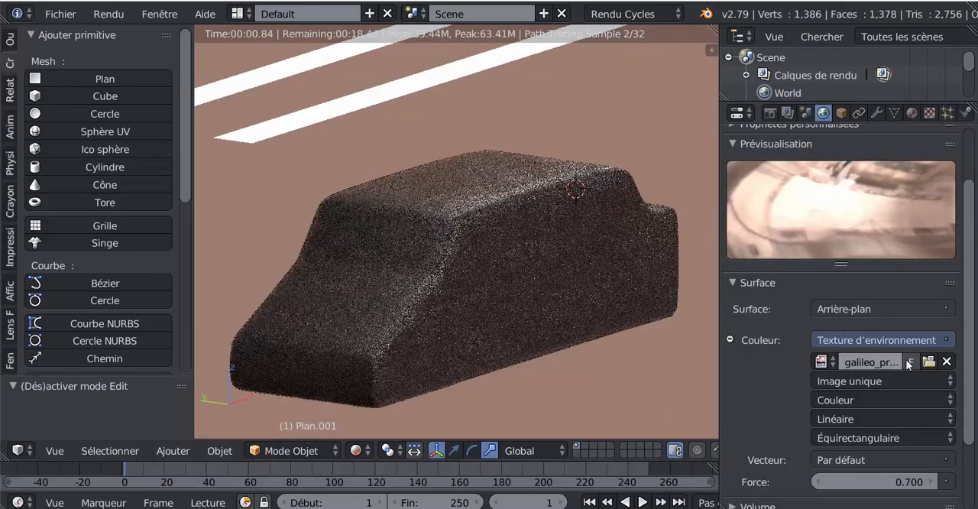
- Show the HDR files as thumbnails and load uffizi_probe.hdr as the world environment texture
left_click(924, 361)
left_click(307, 37)
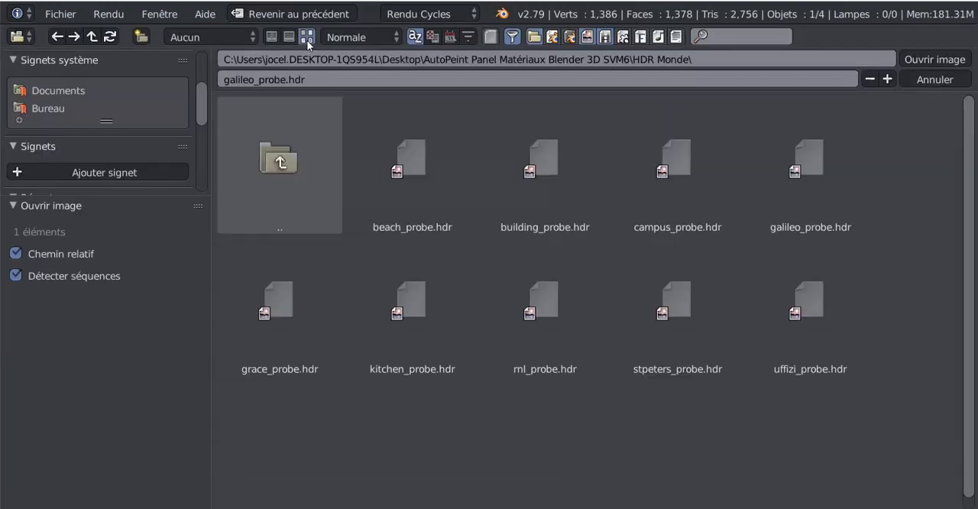
left_click(828, 304)
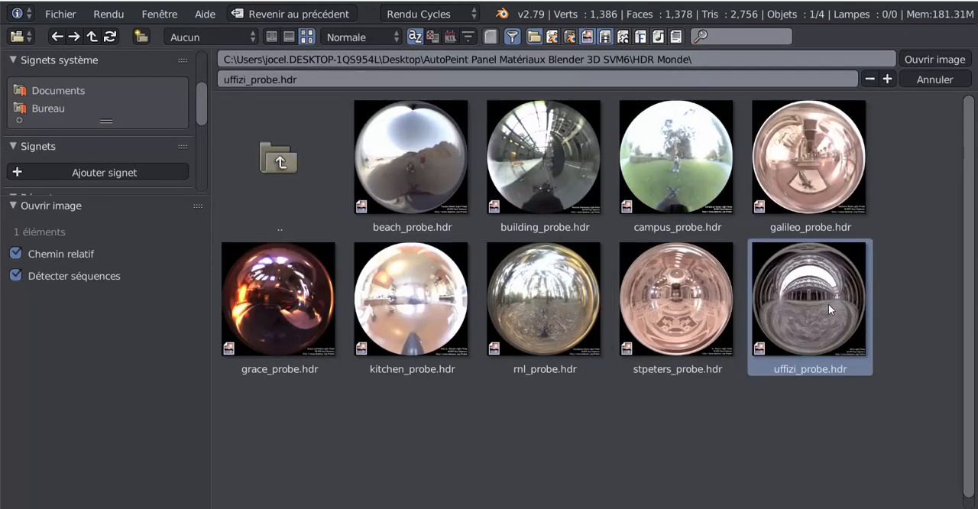
left_click(920, 58)
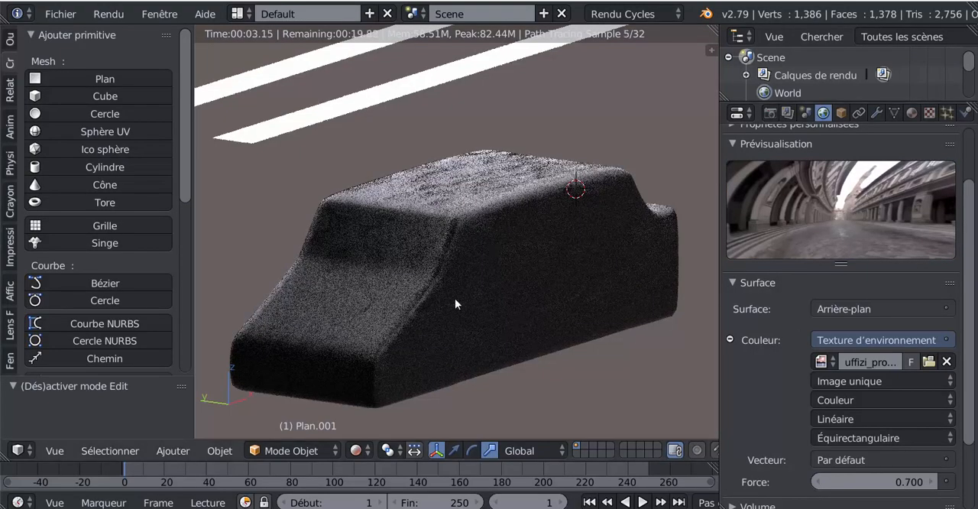
- Lower the world background strength to 0.300 and inspect the car body up close
scroll(461, 307, "down", 1)
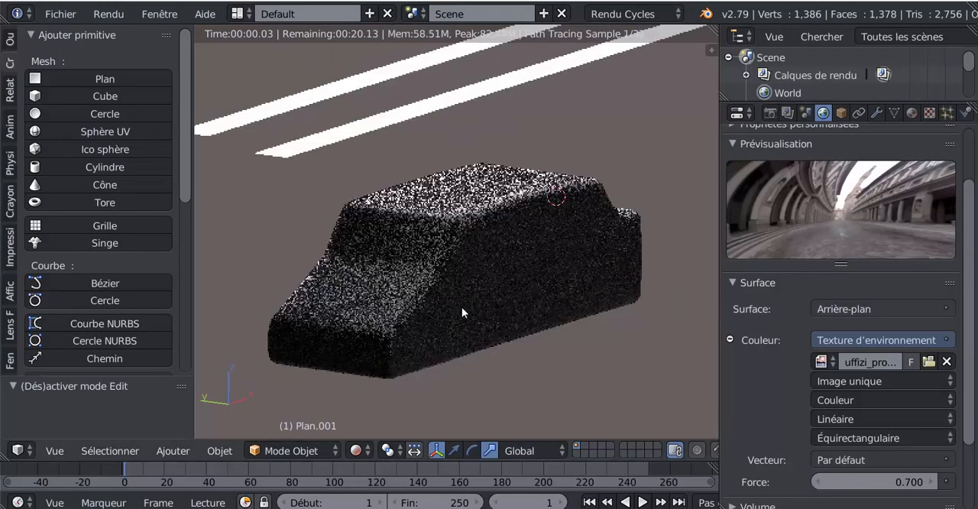
scroll(462, 306, "down", 1)
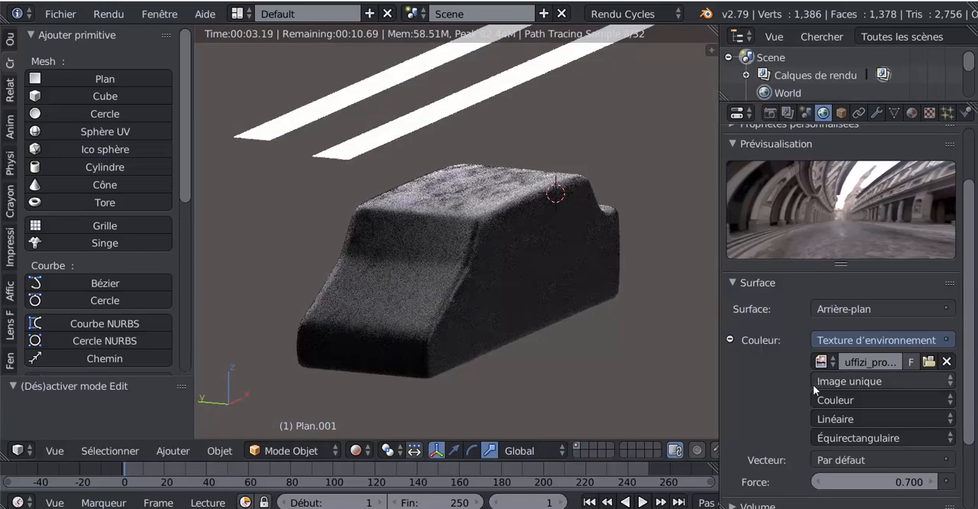
left_click(817, 482)
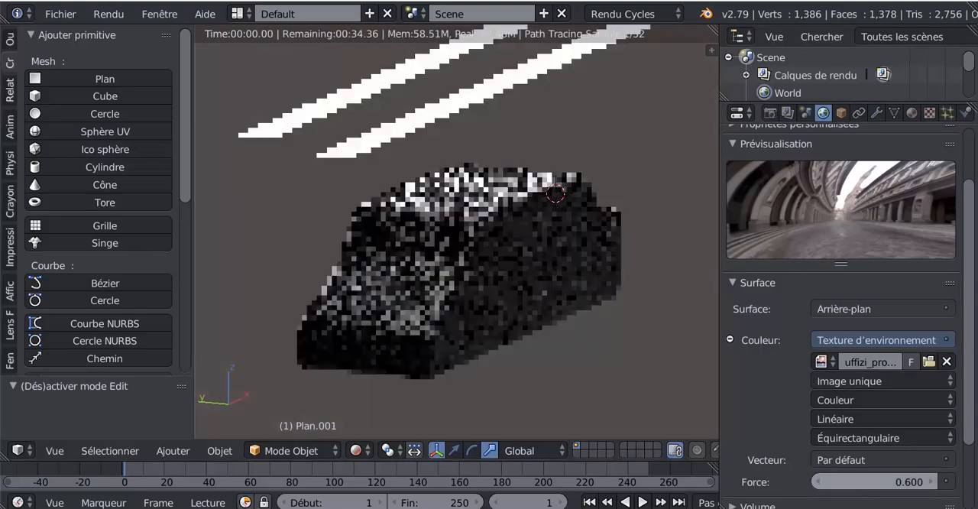
left_click(818, 483)
left_click(818, 483)
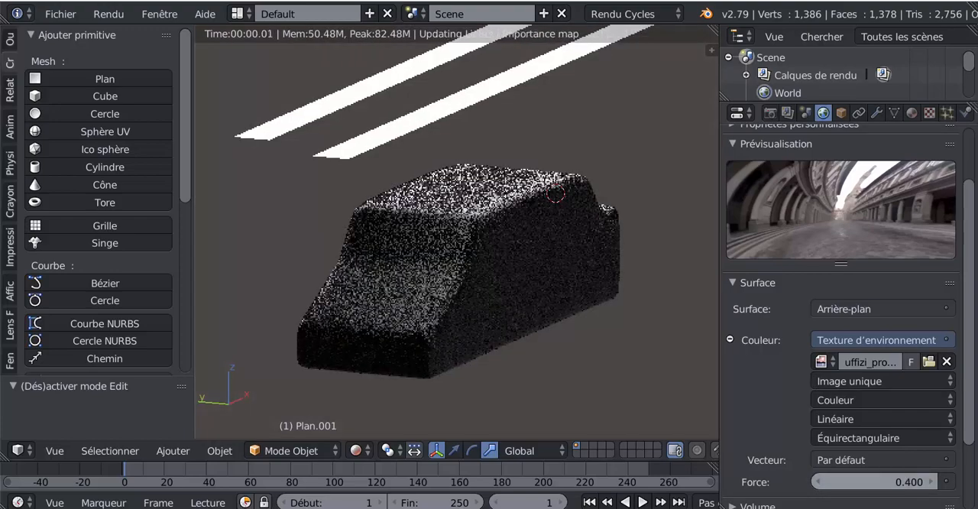
left_click(820, 483)
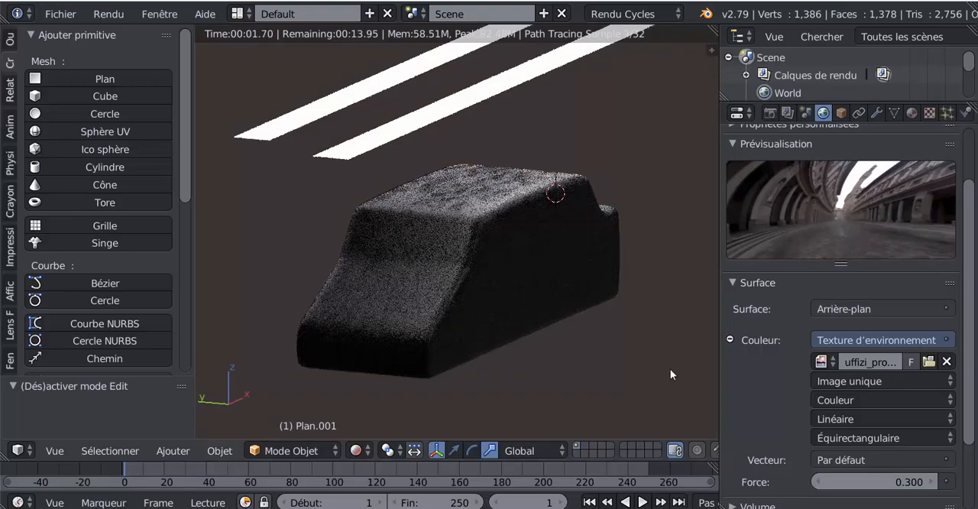
scroll(635, 402, "up", 2)
scroll(635, 399, "up", 3)
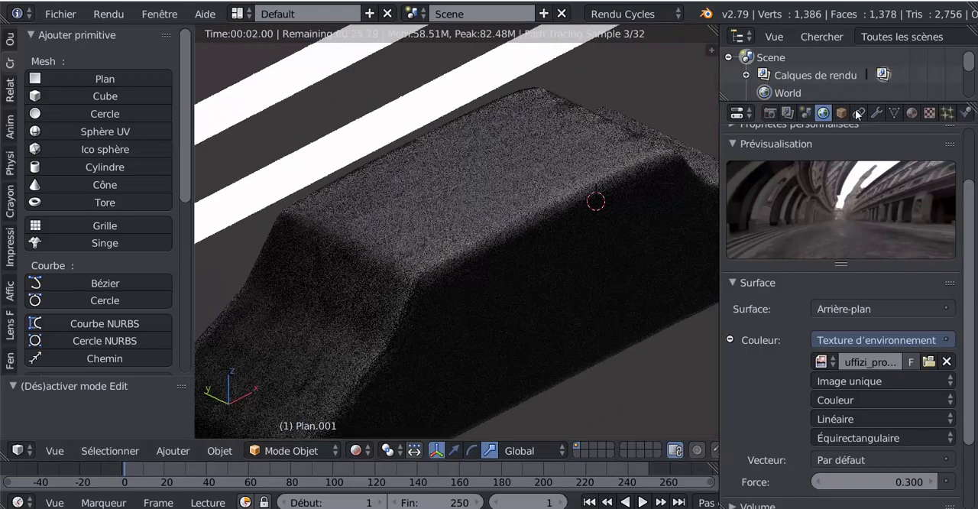
- Try the AutoPeint Rouge Métallisé material on the selected light plane, then restore its Matériau.001 emission material
left_click(912, 112)
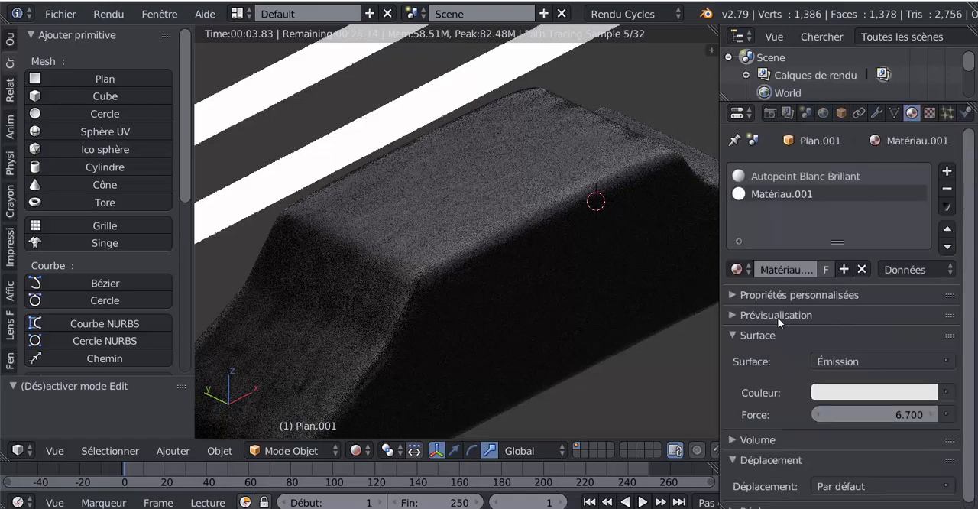
left_click(738, 269)
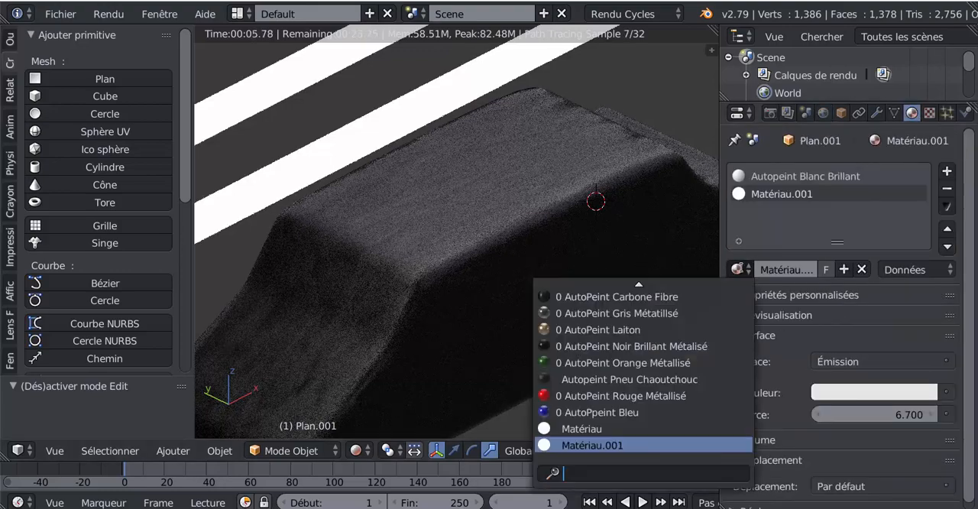
left_click(616, 395)
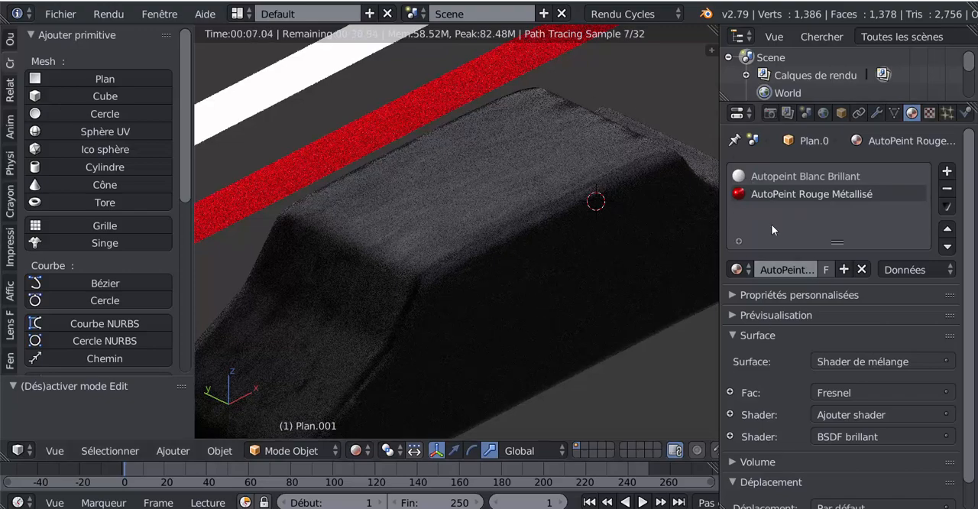
scroll(775, 231, "down", 1)
left_click(745, 240)
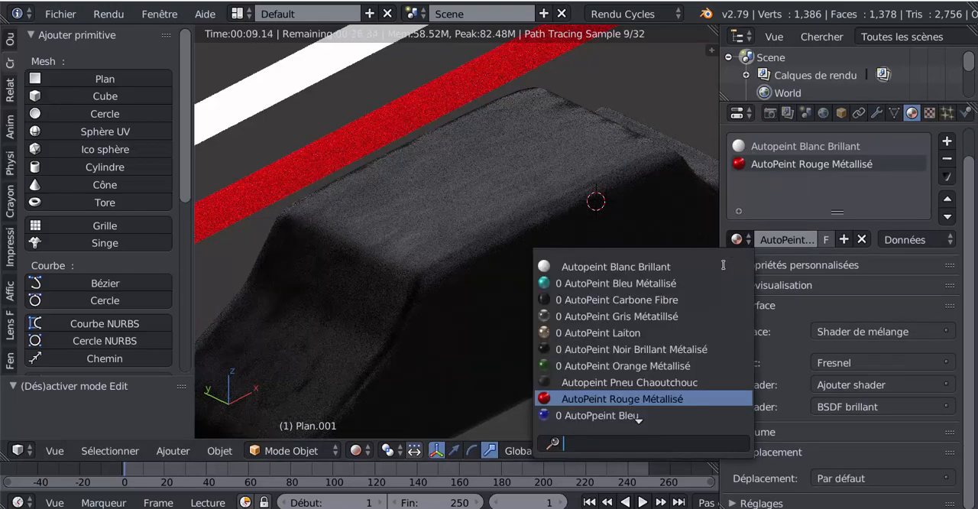
scroll(648, 406, "down", 2)
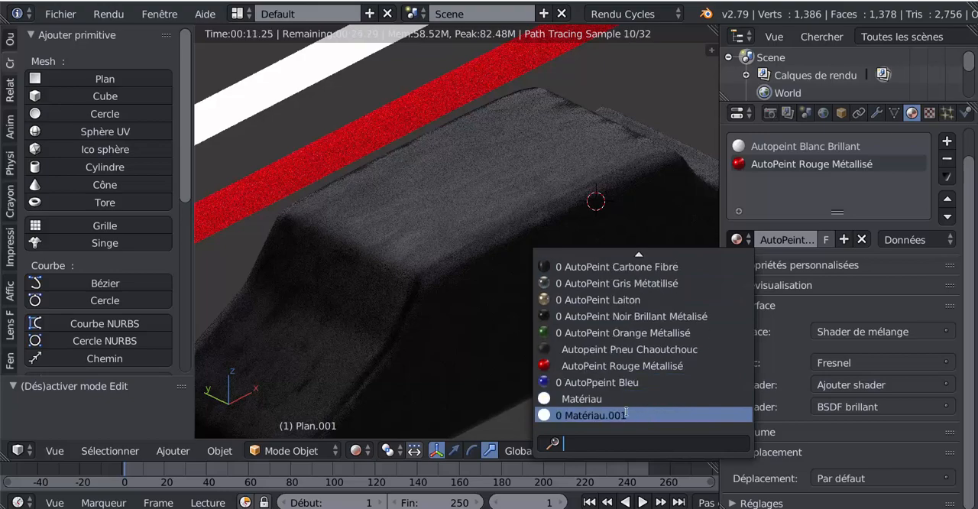
left_click(599, 415)
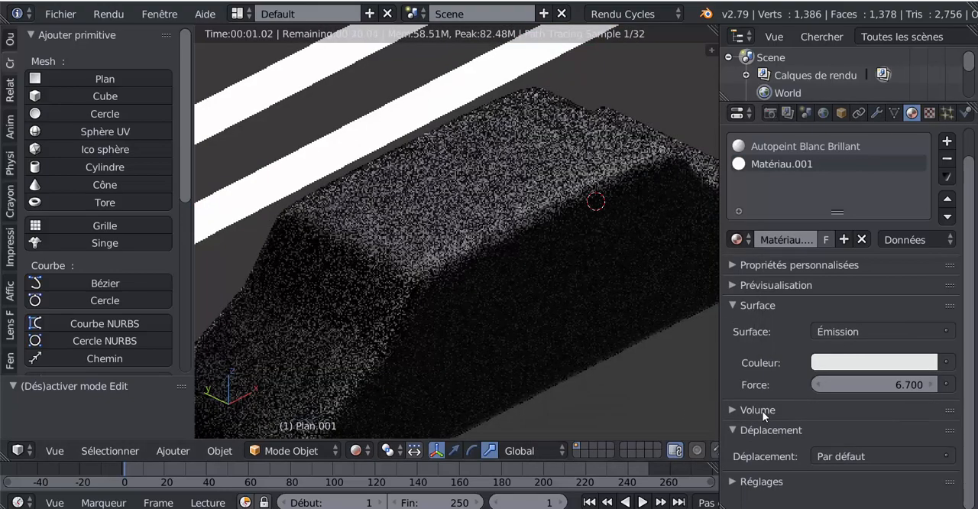
- Select the car body and replace its rubber material with AutoPeint Rouge Métallisé
right_click(535, 182)
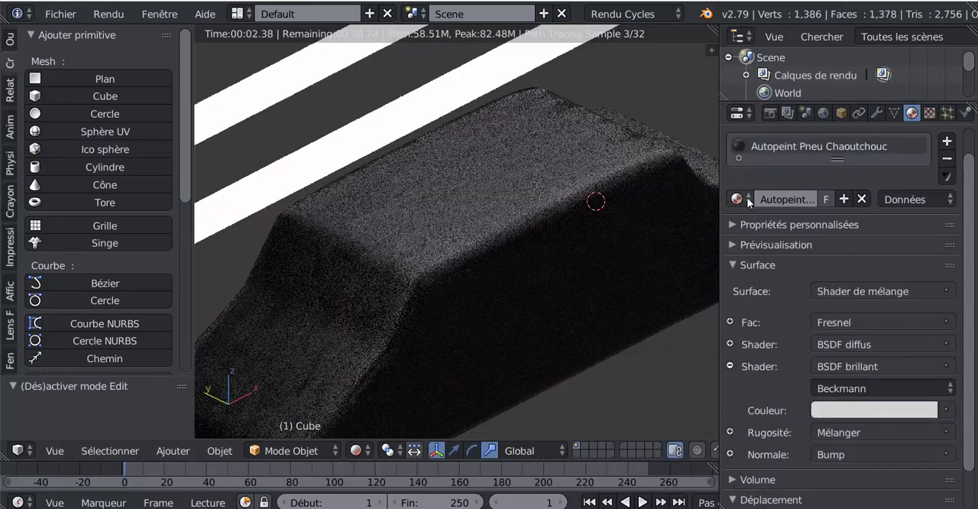
left_click(737, 199)
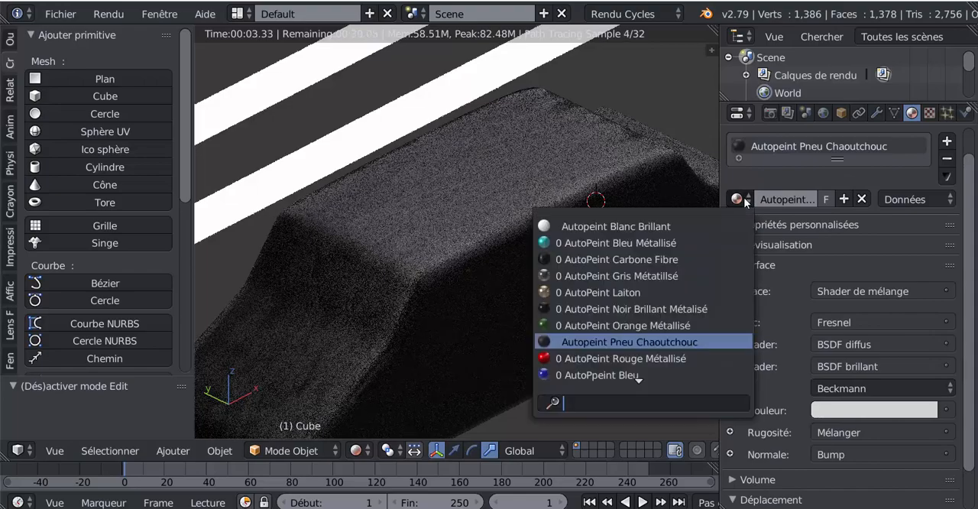
left_click(619, 357)
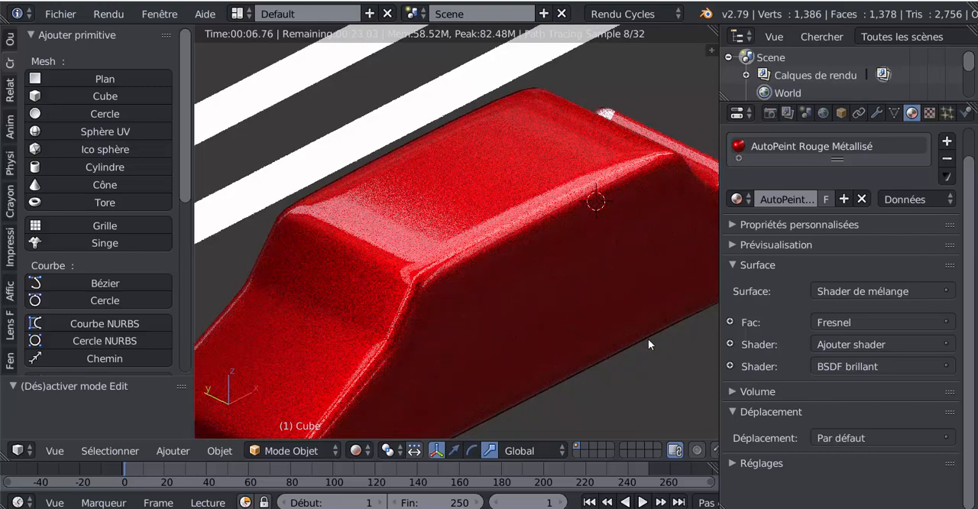
scroll(648, 338, "down", 4)
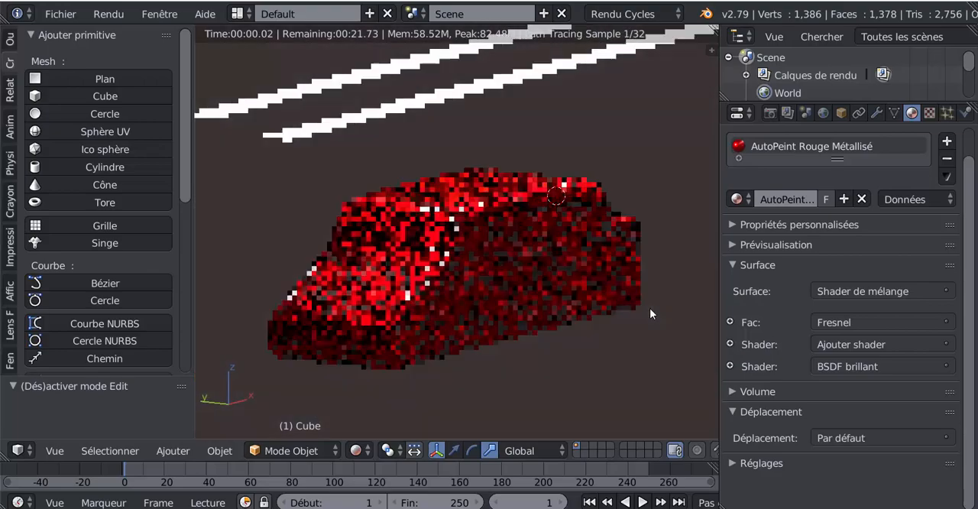
- Enlarge the rendered view of the paint sample scene, and return to the Blender window with the car body
scroll(611, 346, "up", 1)
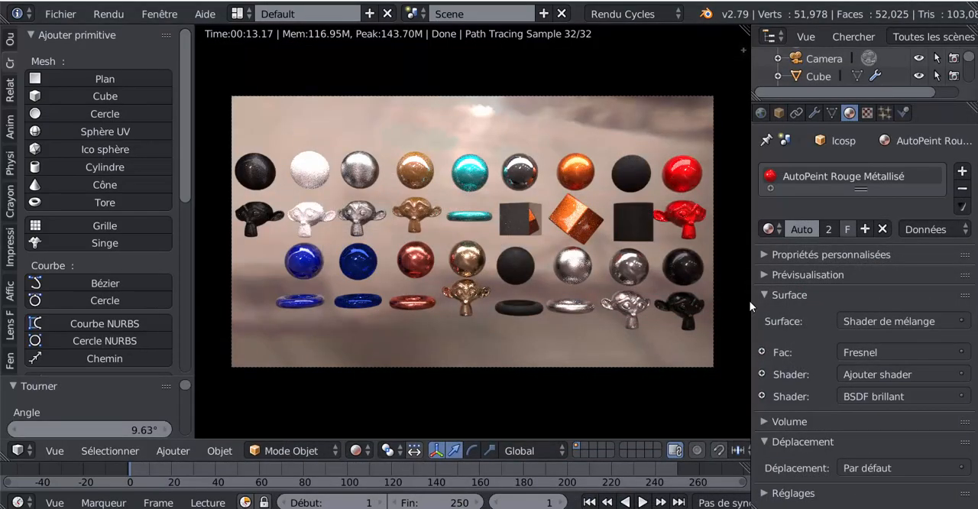
left_click_drag(752, 305, 861, 306)
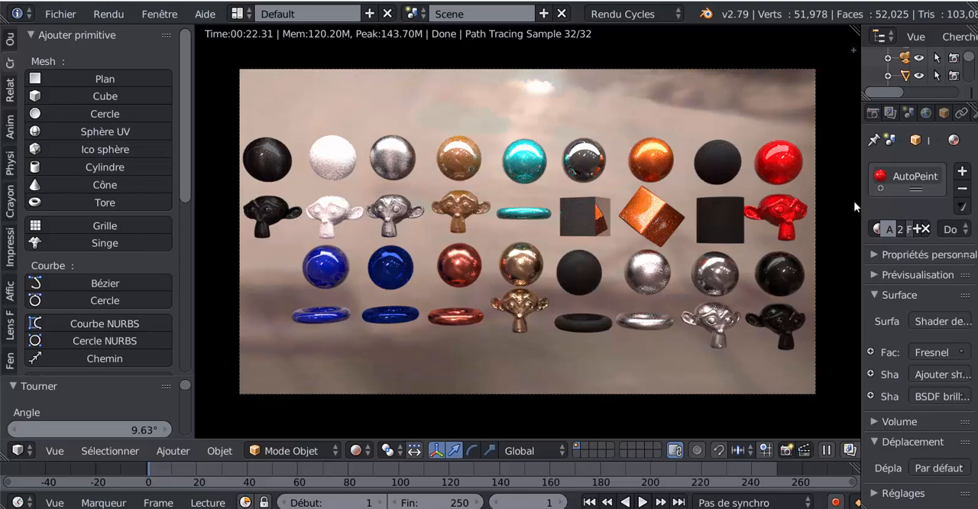
mouse_move(794, 508)
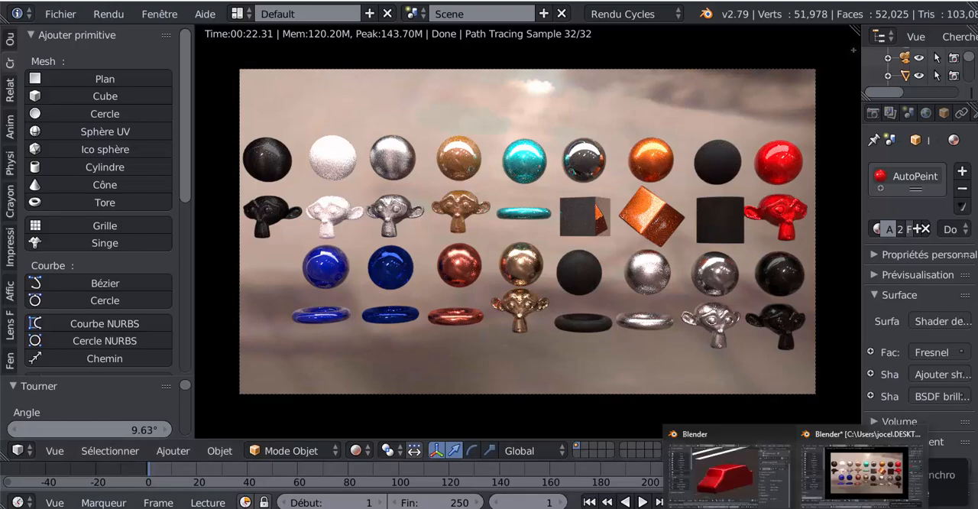
left_click(732, 476)
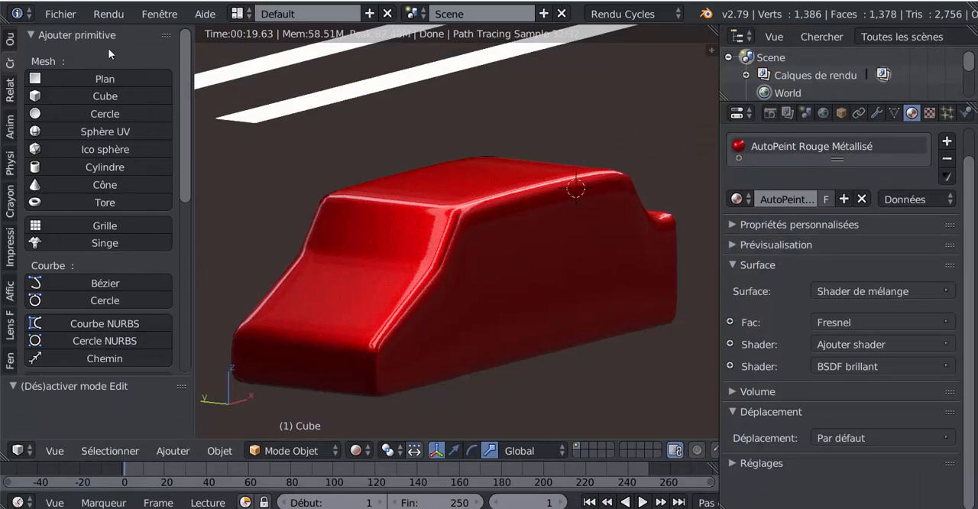
- Append the AutoPeint Noir Mate material from the AutoPeint Panel Matériaux SVM6.blend library
left_click(62, 13)
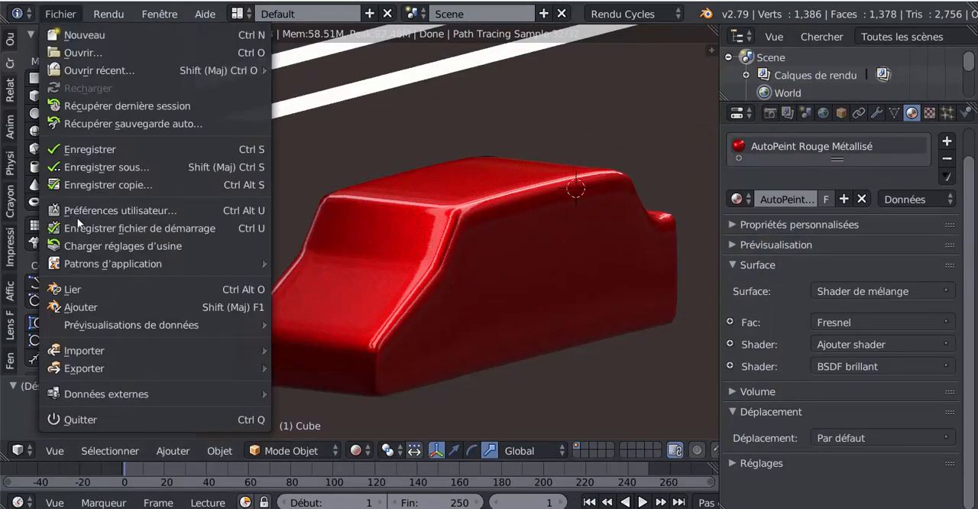
left_click(76, 308)
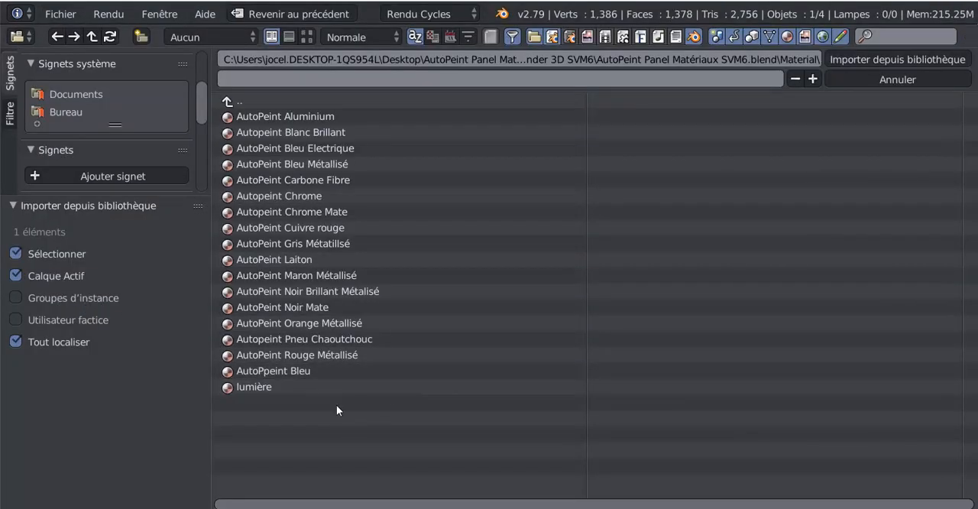
left_click(282, 307)
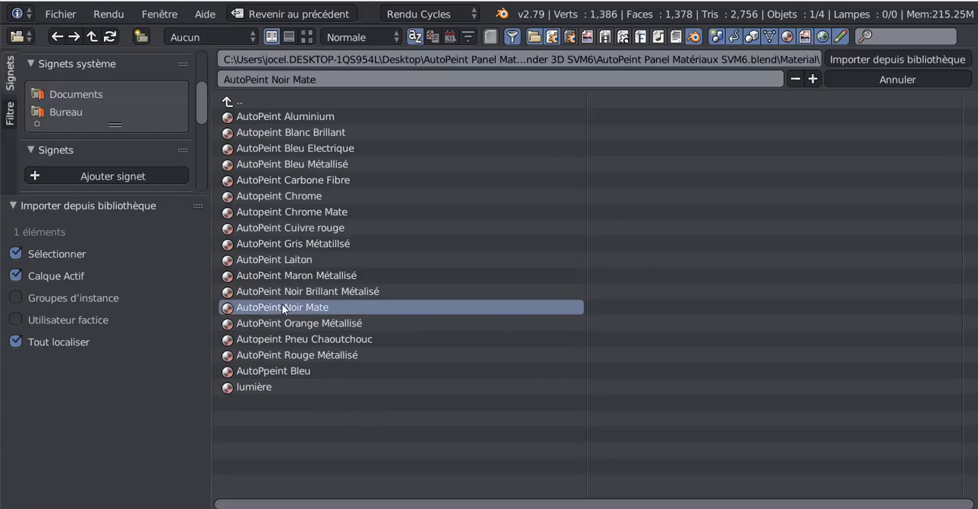
left_click(884, 60)
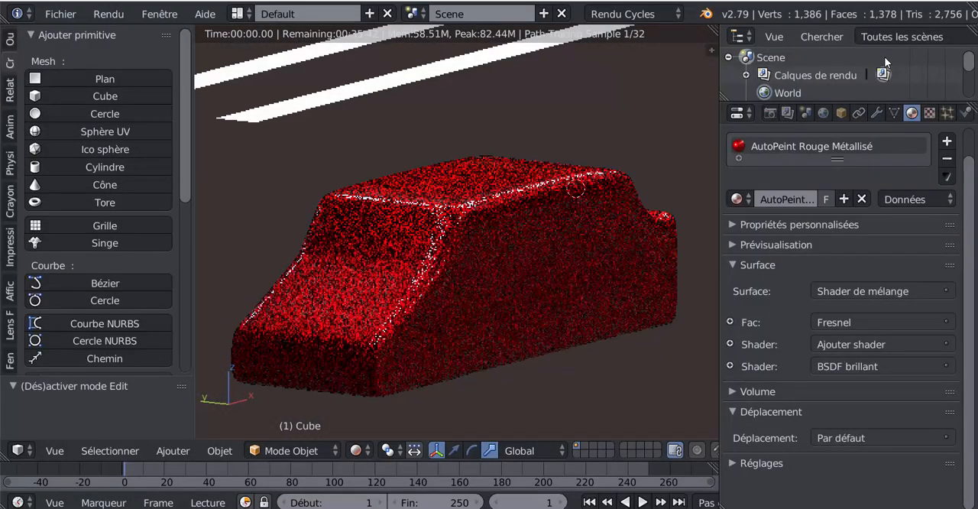
- Assign AutoPeint Noir Mate to the car body and inspect the matte finish up close in a wider 3D view
left_click(738, 199)
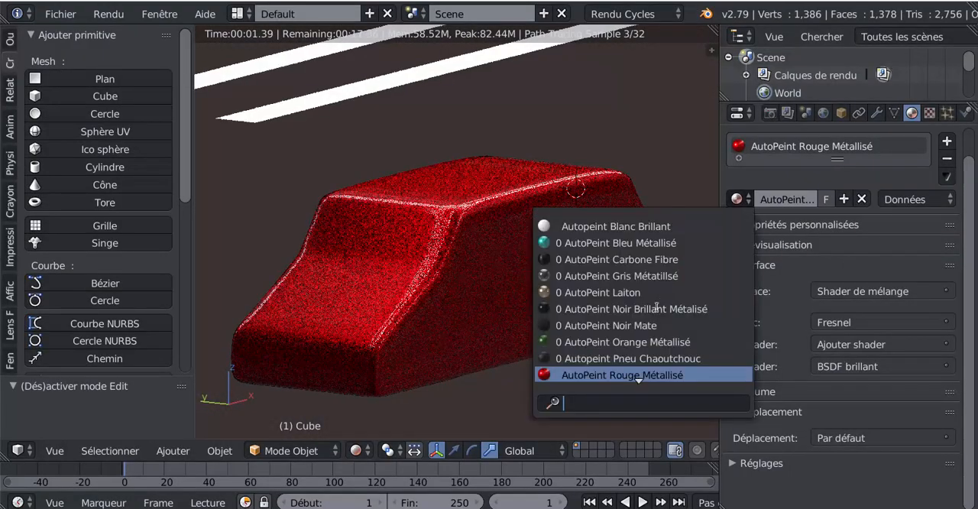
left_click(603, 326)
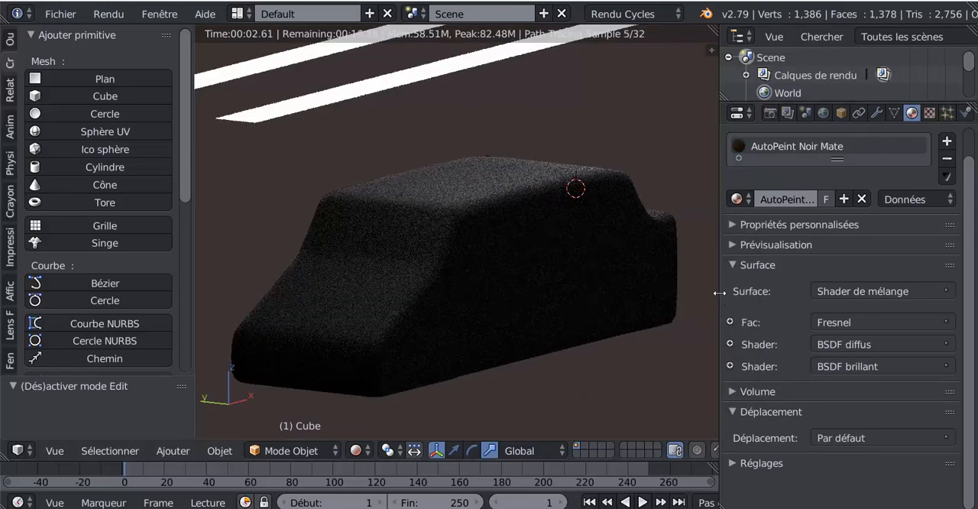
left_click_drag(719, 292, 810, 293)
scroll(637, 321, "up", 1)
scroll(633, 320, "up", 2)
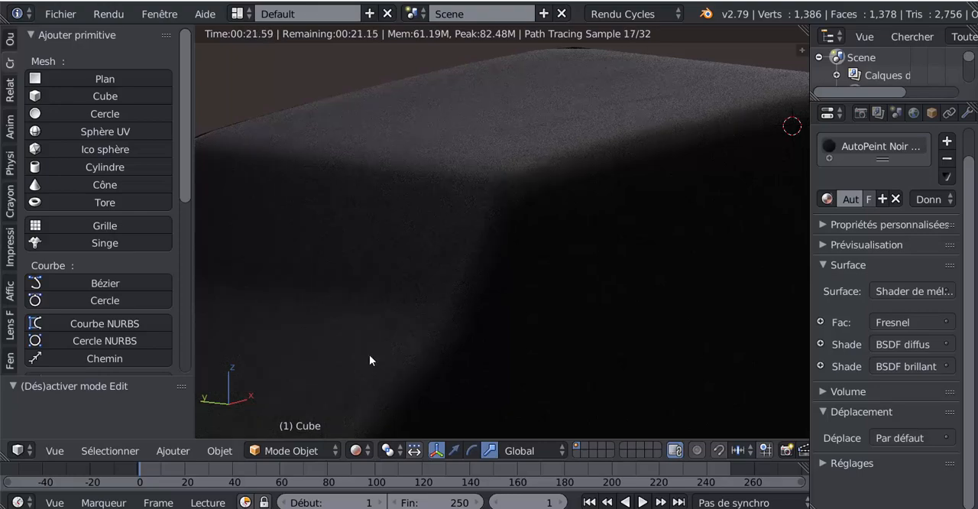
scroll(534, 287, "down", 4)
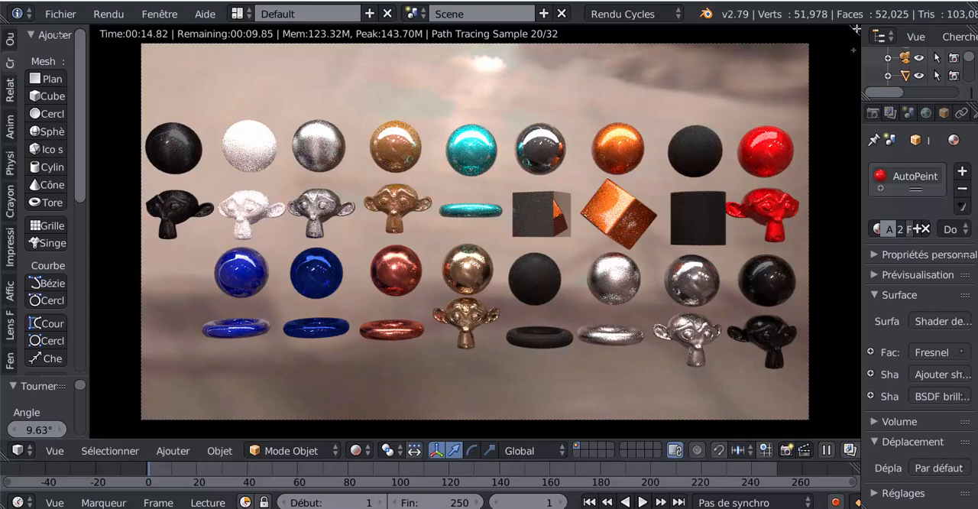
- In the paint sample scene, split the 3D view and make the new area a node editor without its properties sidebar
left_click_drag(856, 38, 555, 203)
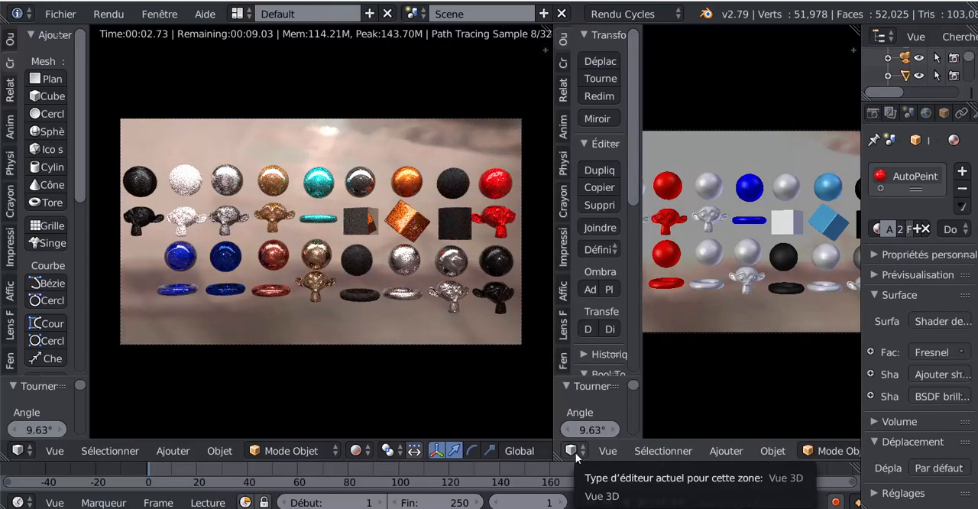
left_click(576, 452)
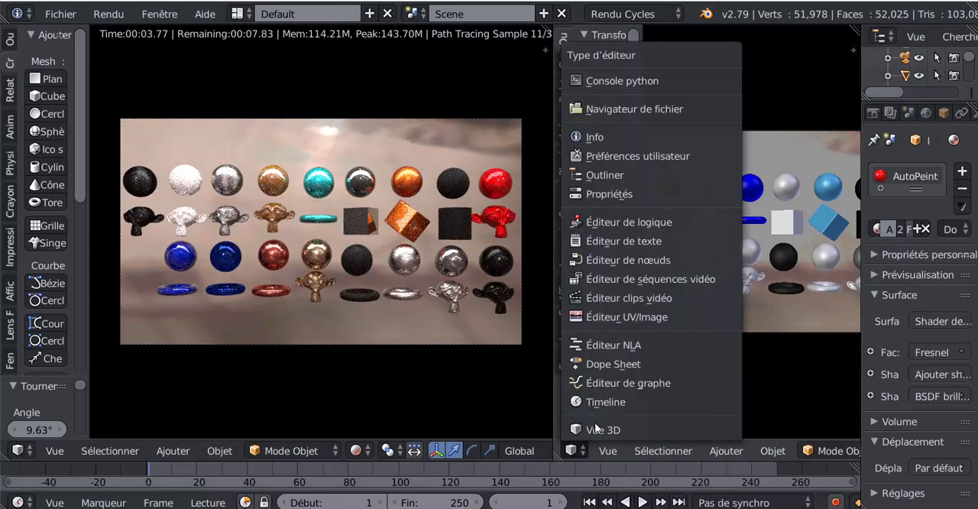
left_click(597, 261)
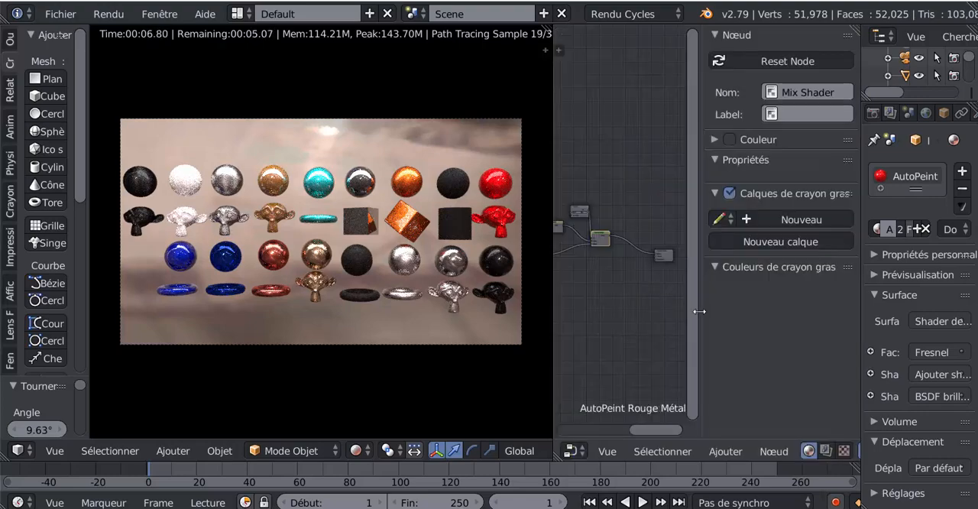
left_click_drag(702, 310, 898, 288)
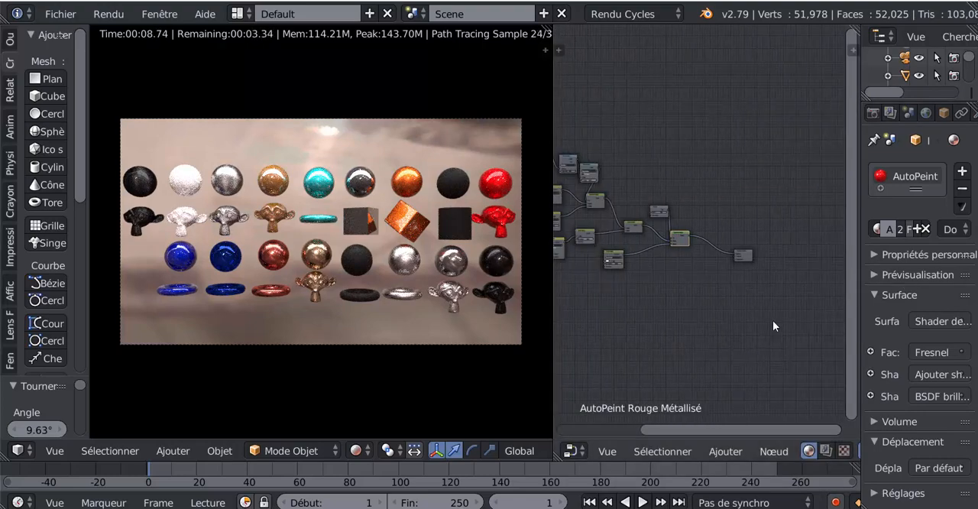
- Move the material output node closer to the other nodes in the AutoPeint Rouge Métallisé tree
scroll(627, 306, "down", 3)
middle_click_drag(627, 306, 658, 297)
scroll(696, 286, "up", 3)
scroll(648, 292, "up", 3)
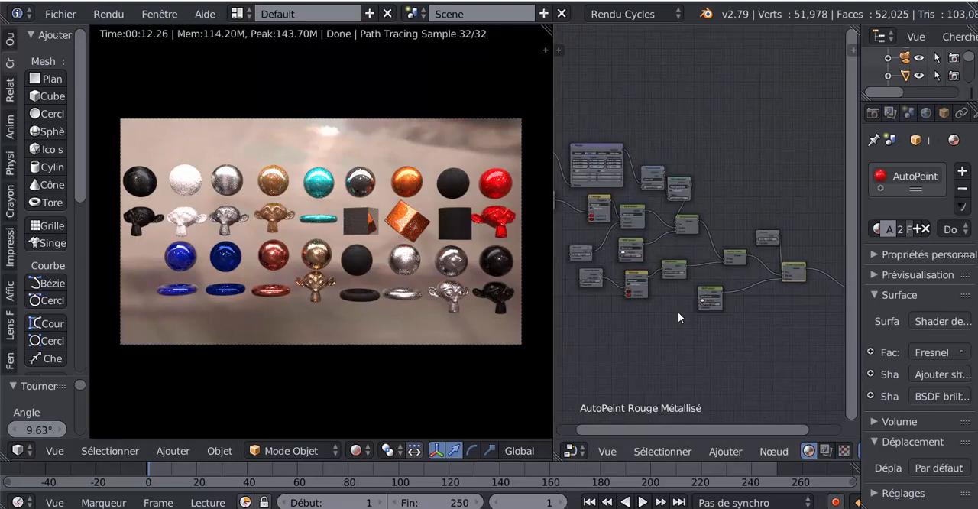
scroll(688, 306, "down", 1)
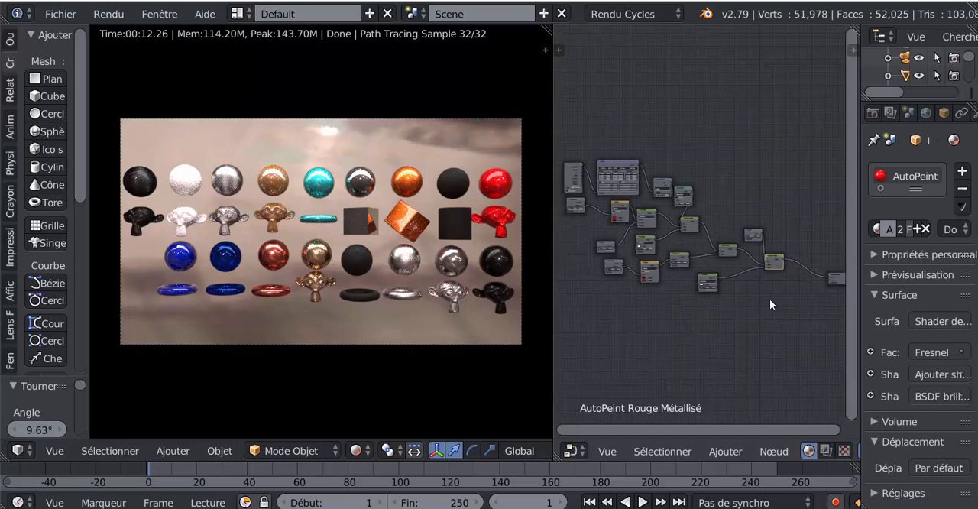
left_click(835, 279)
left_click_drag(825, 257, 797, 226)
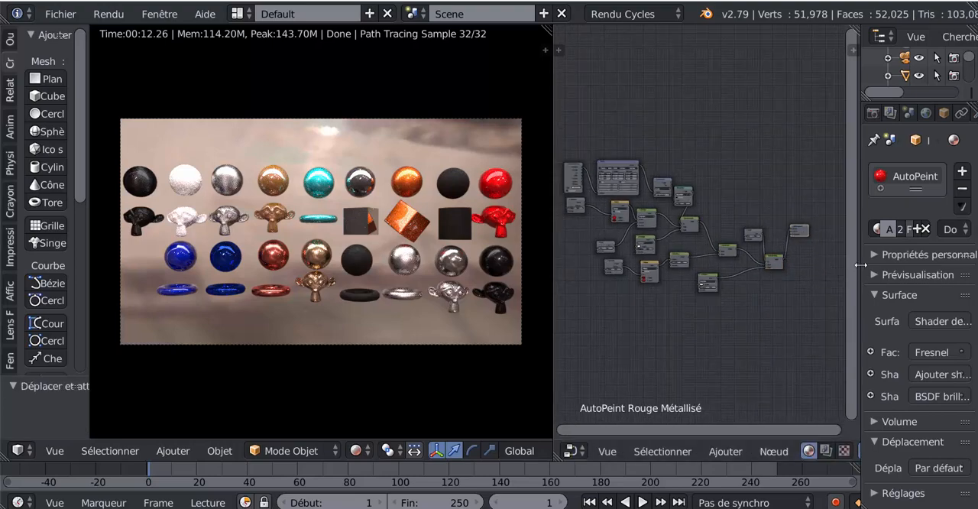
- Widen the node editor and collapse the Fresnel node beside the upper glossy shaders of AutoPeint Rouge Métallisé
left_click_drag(859, 267, 955, 266)
scroll(713, 226, "up", 2)
scroll(712, 226, "up", 4)
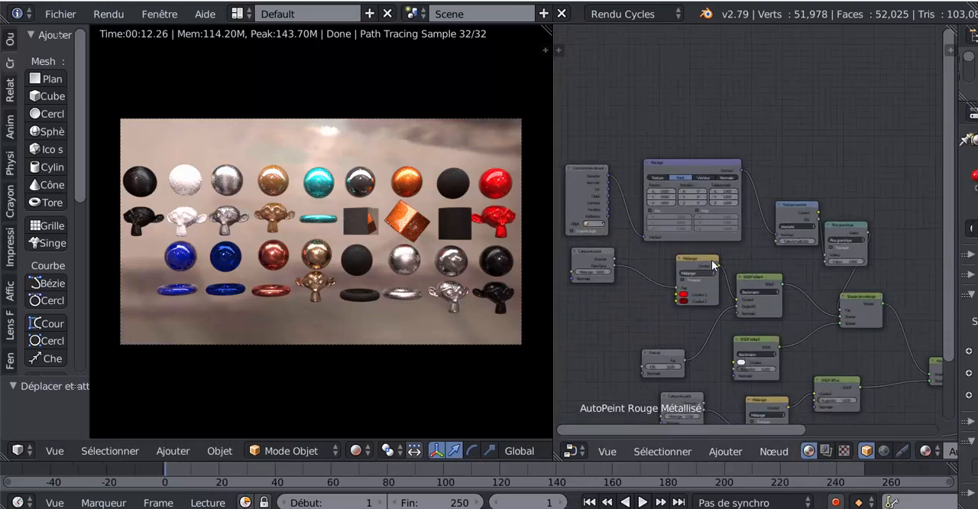
scroll(712, 264, "down", 3)
scroll(634, 260, "up", 2)
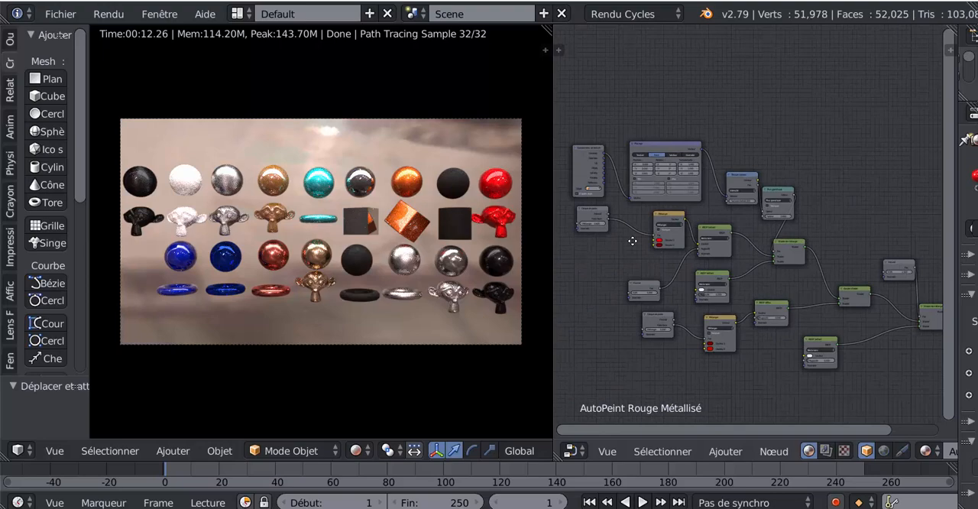
left_click(631, 283)
key("h")
scroll(764, 245, "down", 2)
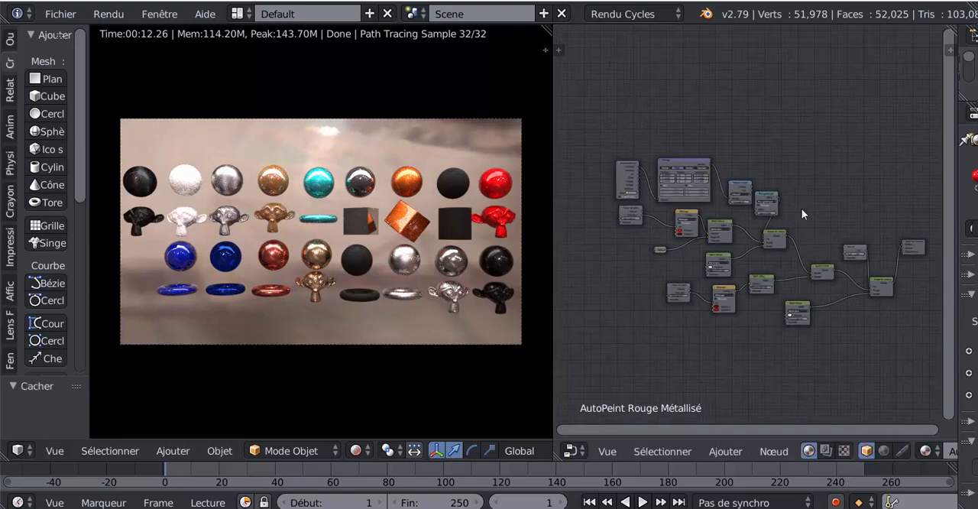
- Select the orange metallic sphere and examine the contents of its autopeint 2 node group
right_click(409, 186)
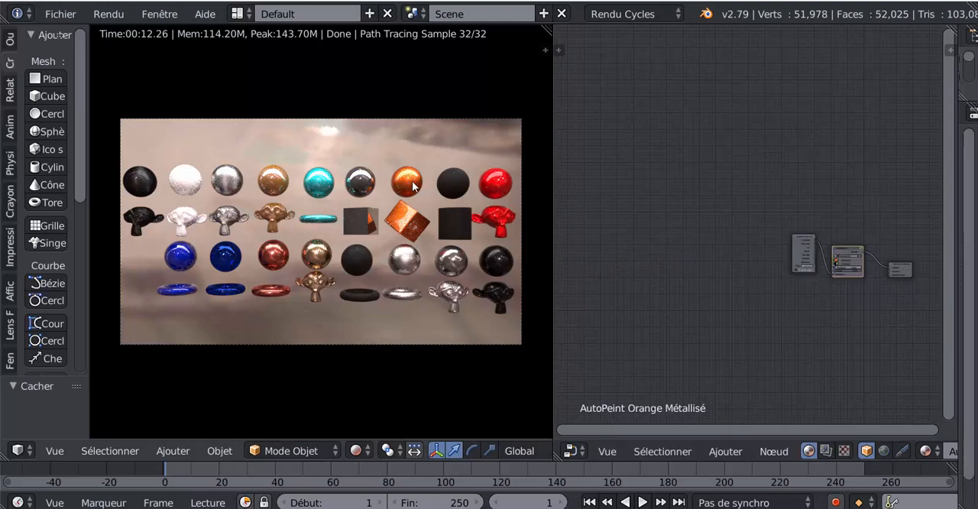
scroll(764, 305, "up", 2)
scroll(730, 249, "up", 4)
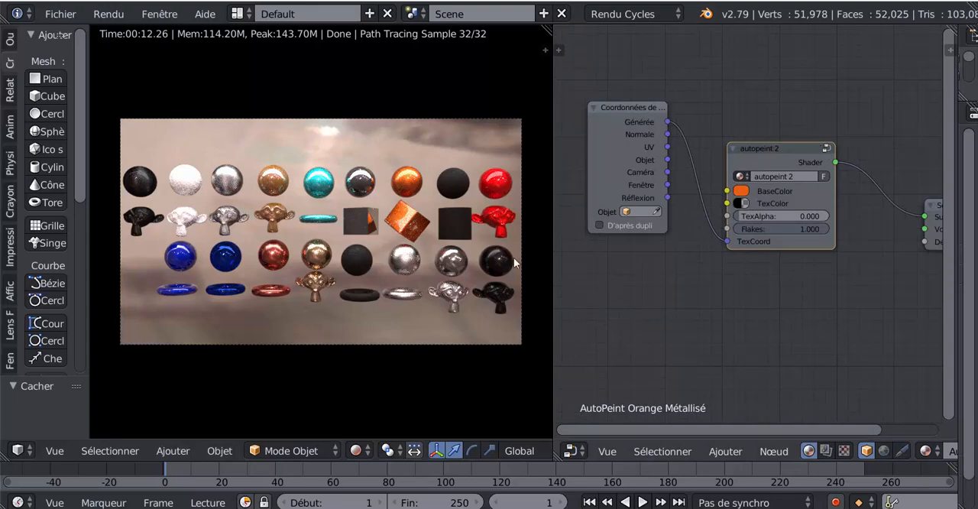
left_click(825, 147)
scroll(824, 146, "down", 4)
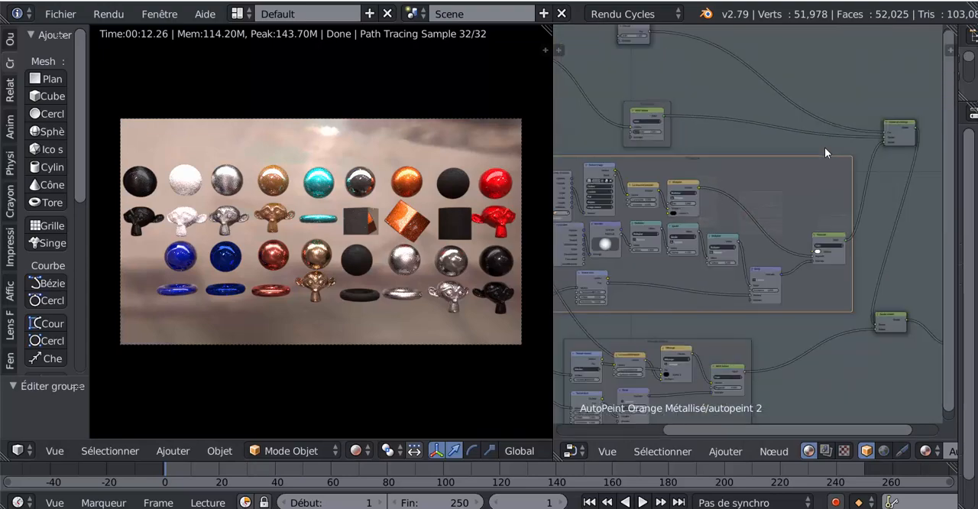
scroll(824, 147, "down", 5)
scroll(825, 147, "up", 3)
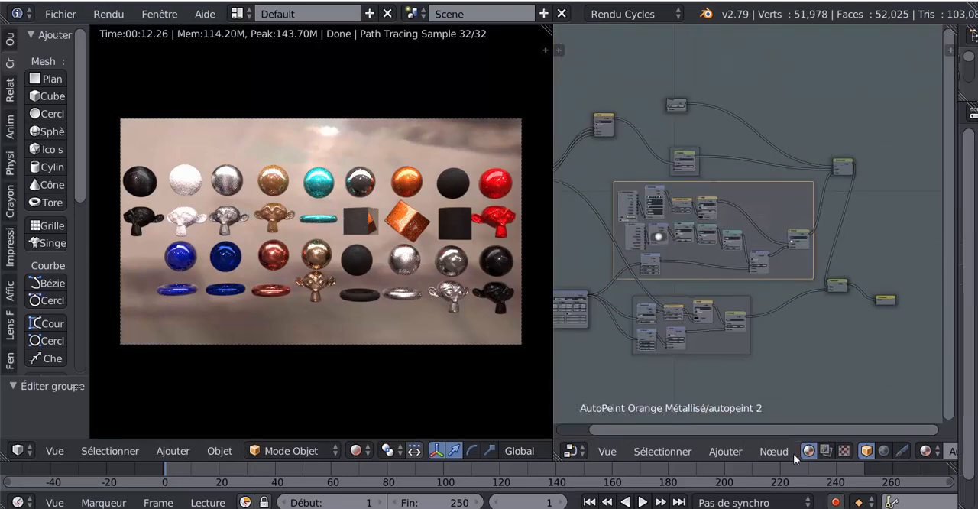
- Leave the autopeint 2 node group and frame all nodes of the AutoPeint Orange Métallisé material
left_click(883, 452)
left_click(866, 452)
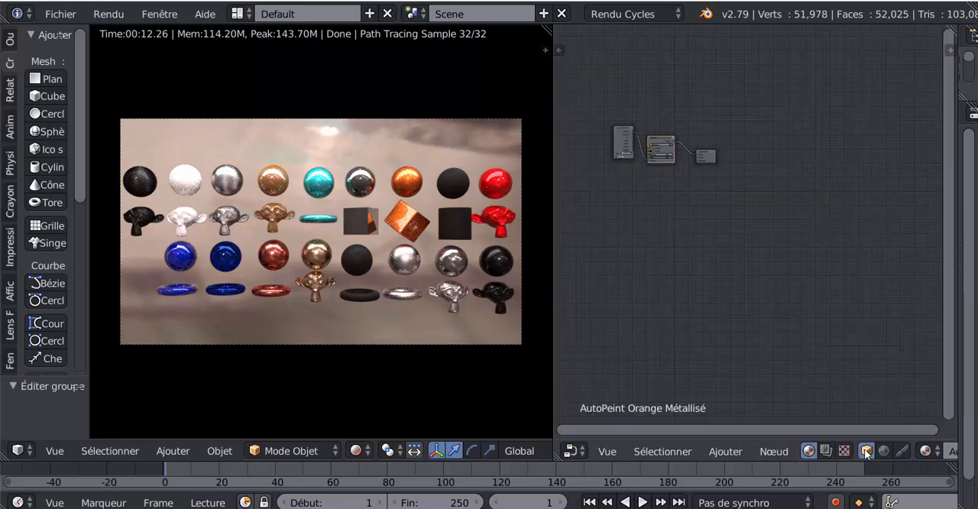
key("Home")
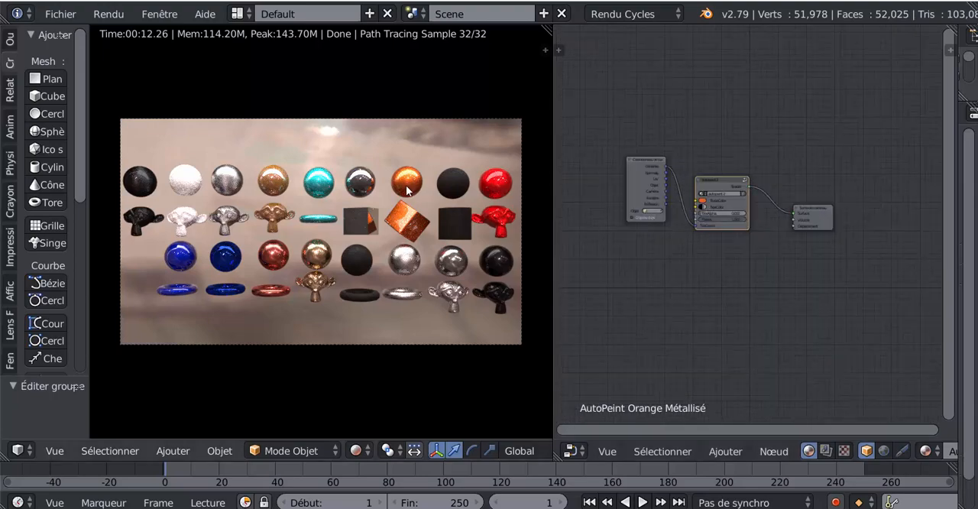
- Select the grey metallic sphere and examine its AutoPeint Gris Métatillsé node tree, including the RGB node
left_click(360, 188)
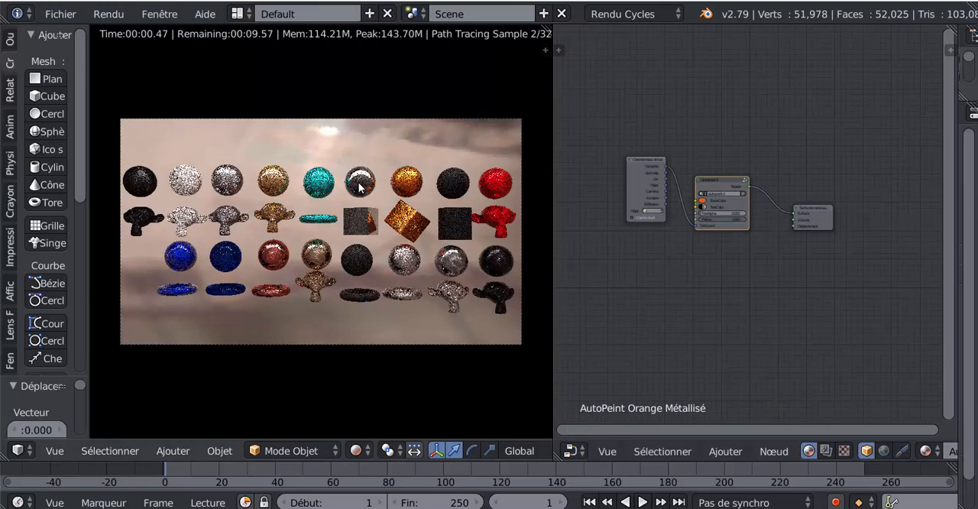
scroll(670, 216, "up", 2)
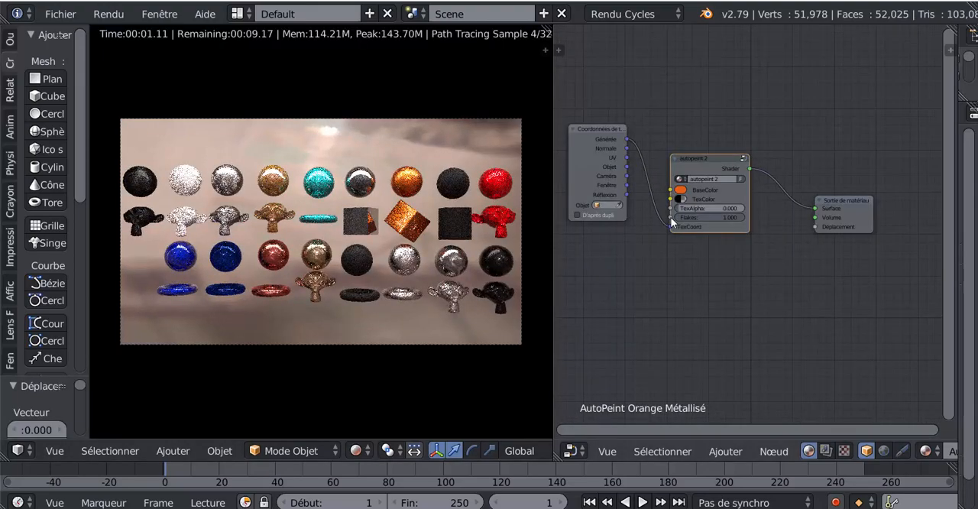
left_click(362, 191)
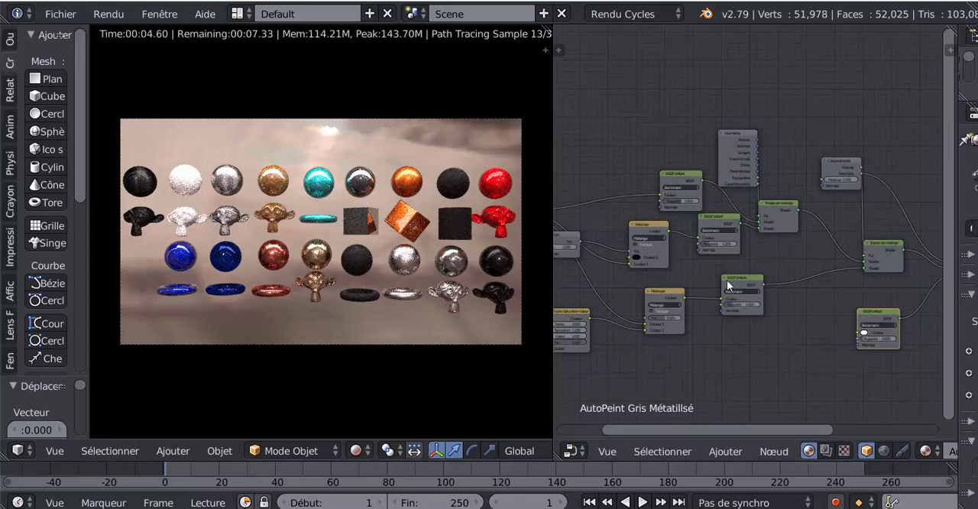
scroll(742, 313, "down", 2)
scroll(742, 313, "down", 3)
middle_click_drag(706, 315, 786, 300)
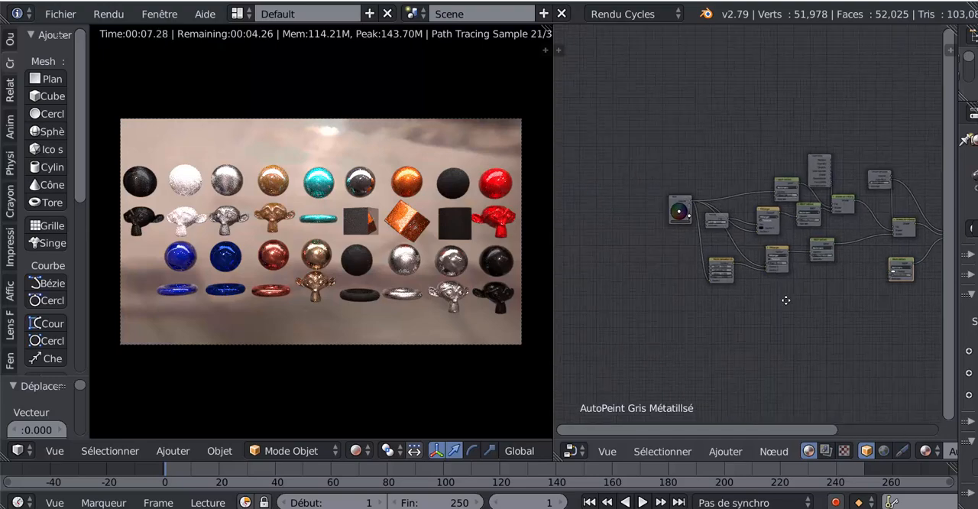
scroll(594, 277, "up", 4)
scroll(646, 247, "up", 2)
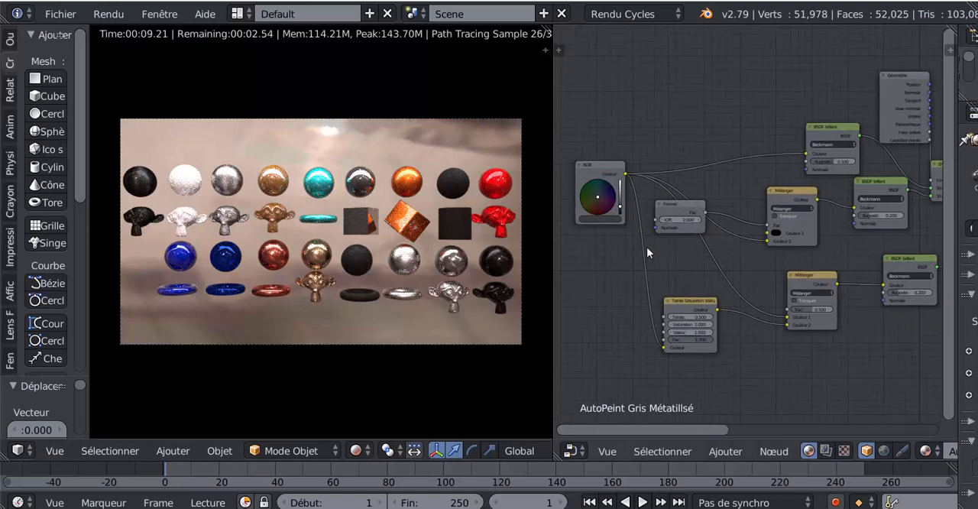
scroll(852, 193, "down", 1)
scroll(853, 193, "down", 2)
scroll(622, 271, "up", 2)
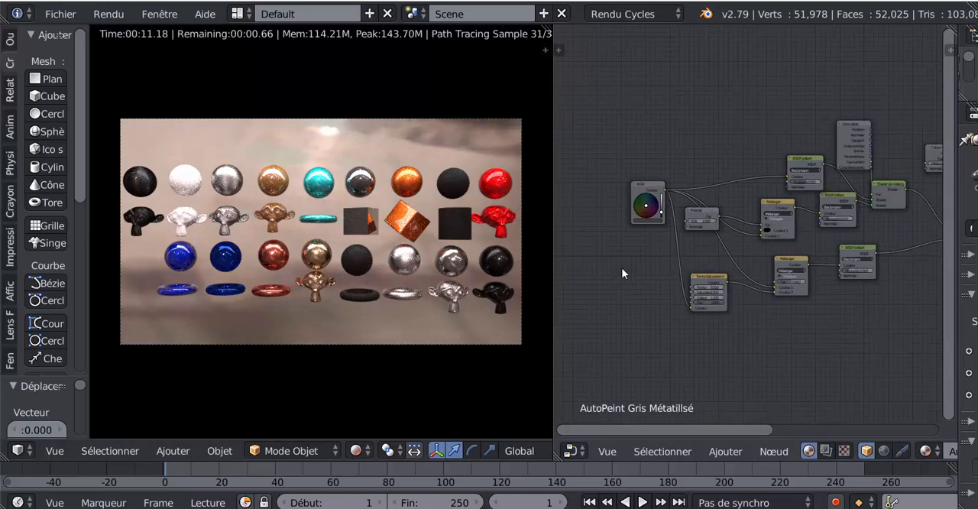
middle_click_drag(648, 269, 793, 243)
scroll(688, 287, "up", 4)
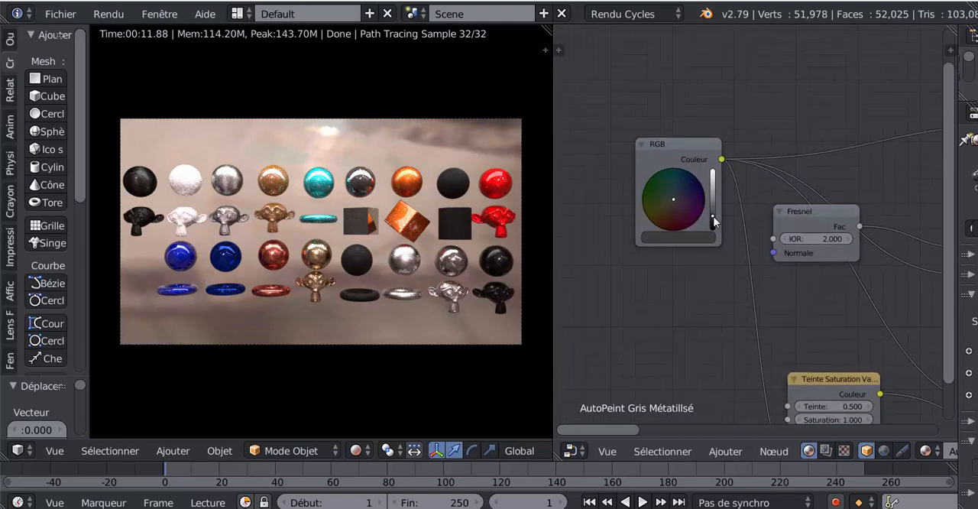
- Recolour the AutoPeint Gris Métatillsé material's RGB node to dark green, trying a brighter green before darkening it again
scroll(340, 202, "up", 2)
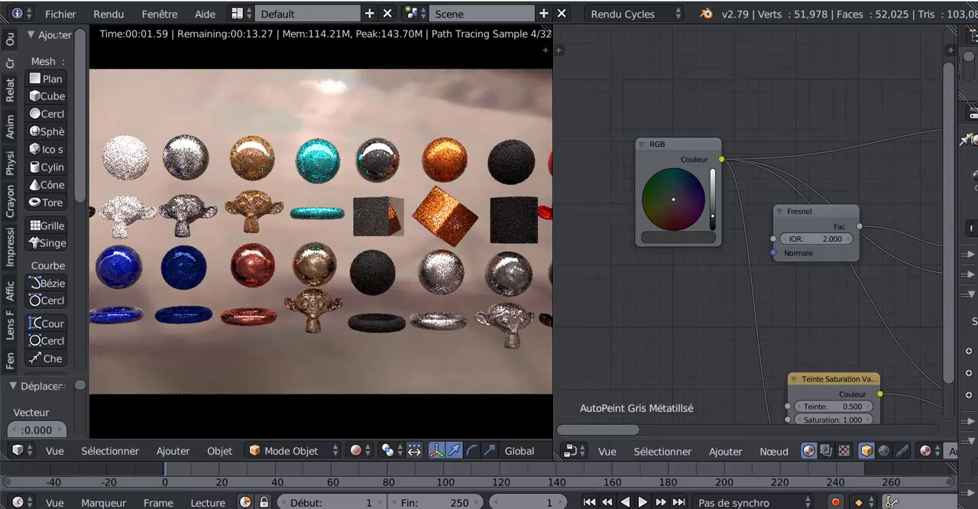
left_click(658, 184)
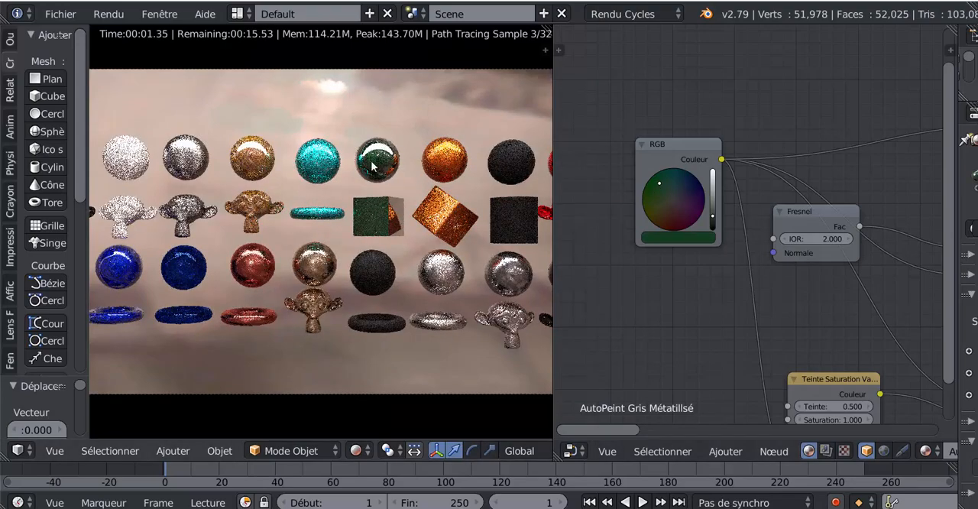
scroll(382, 183, "up", 3)
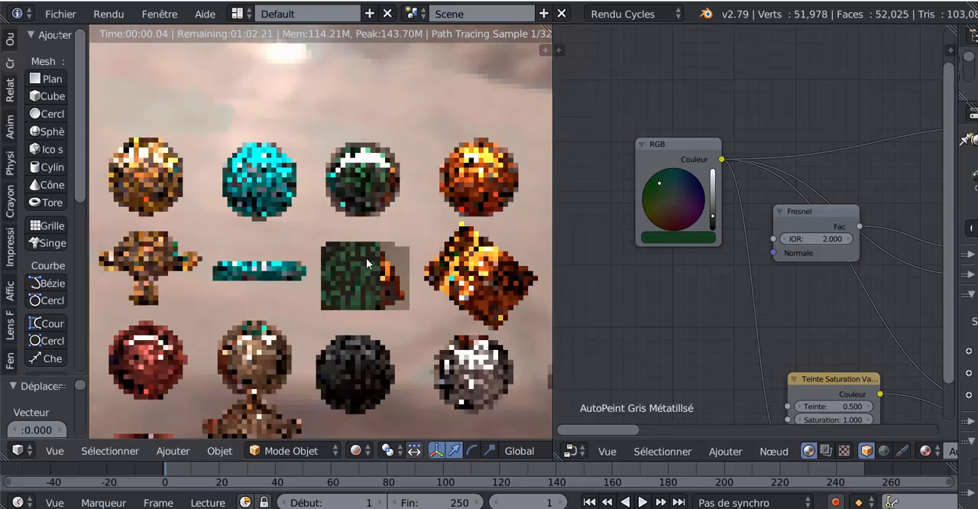
scroll(366, 258, "up", 2)
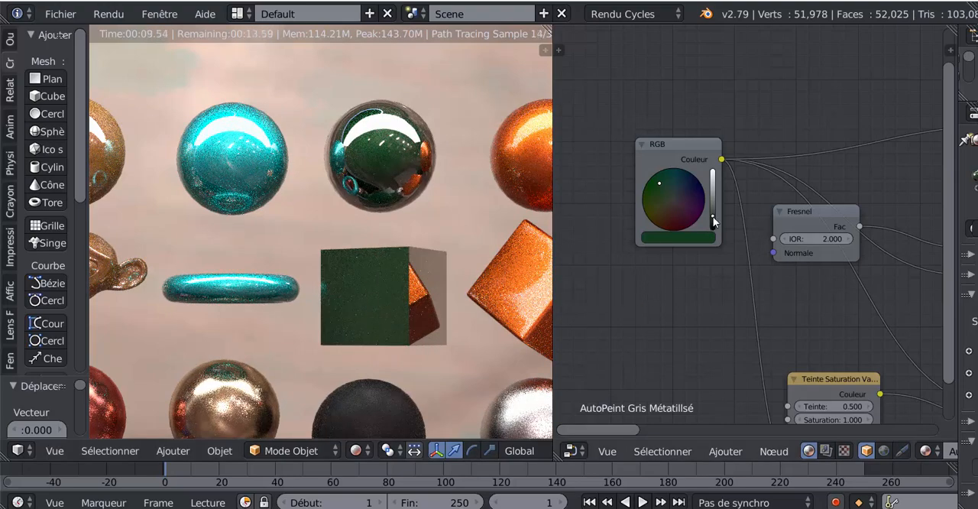
left_click_drag(713, 216, 713, 182)
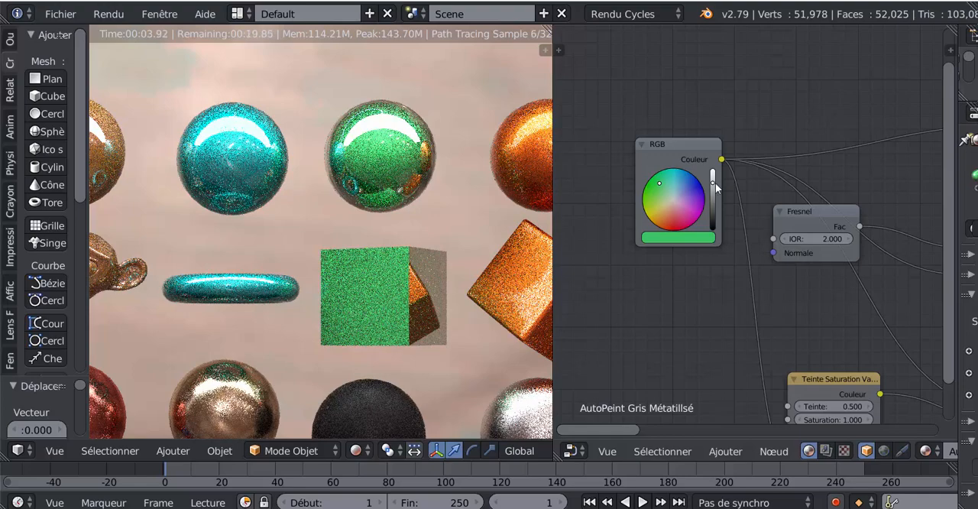
left_click_drag(713, 180, 713, 220)
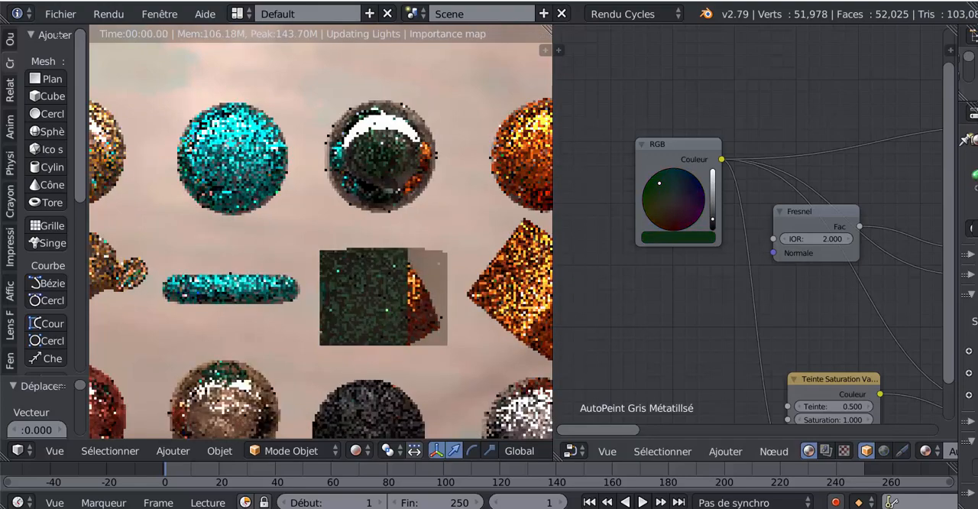
- Merge the node editor area into the 3D view and centre the rendered rows of paint samples in the enlarged viewport
scroll(557, 275, "down", 5)
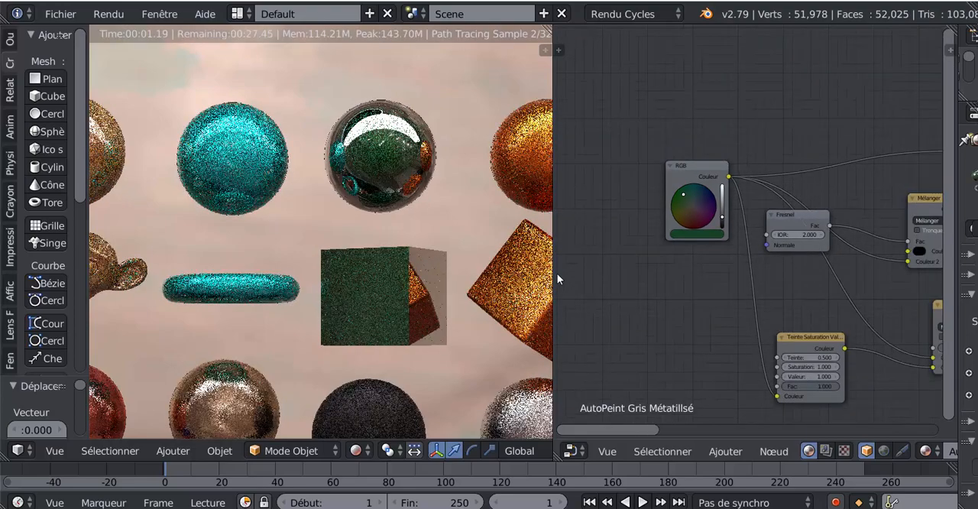
scroll(389, 271, "down", 4)
scroll(389, 268, "down", 4)
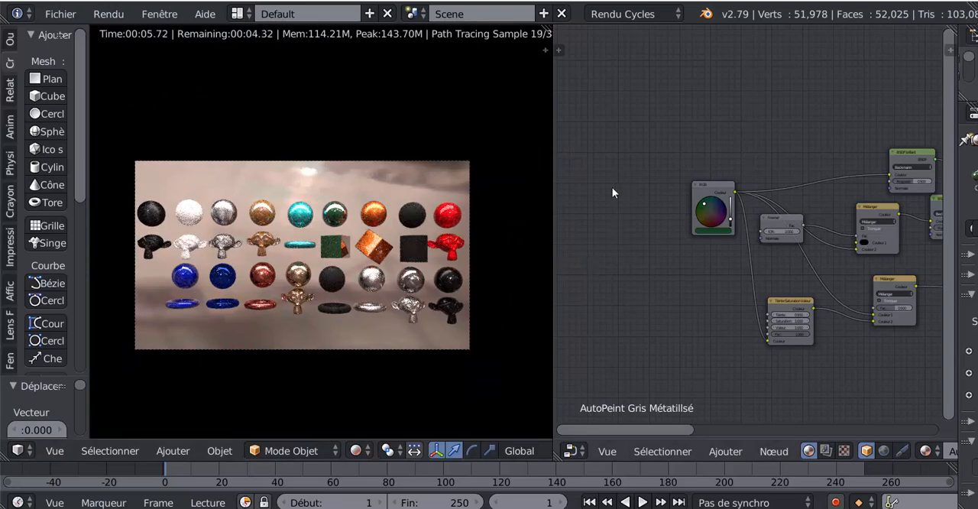
scroll(683, 180, "down", 2)
middle_click_drag(746, 122, 671, 99)
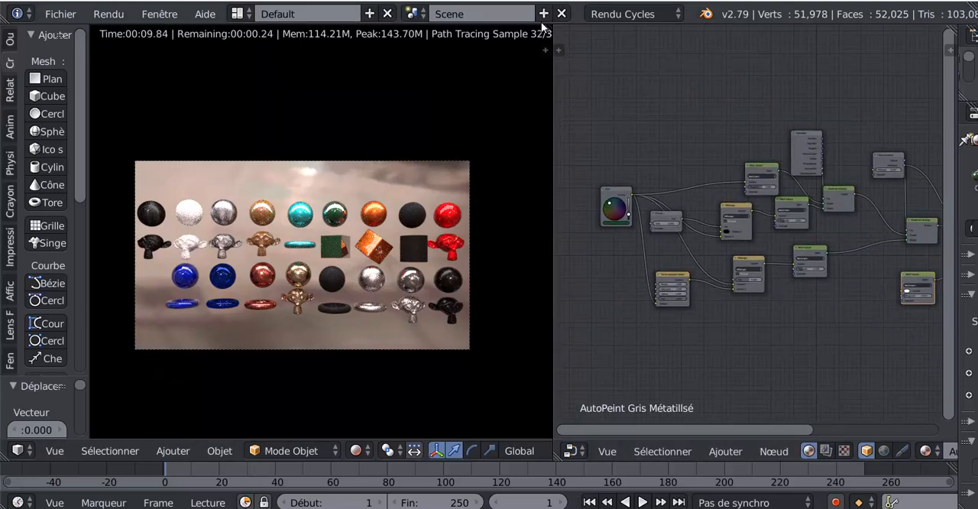
left_click_drag(558, 35, 805, 122)
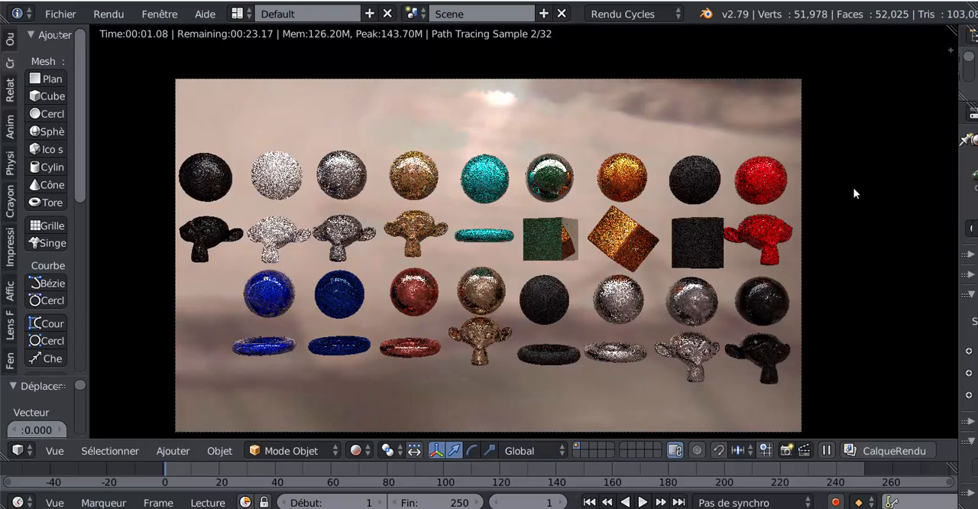
middle_click_drag(853, 188, 876, 175, "shift")
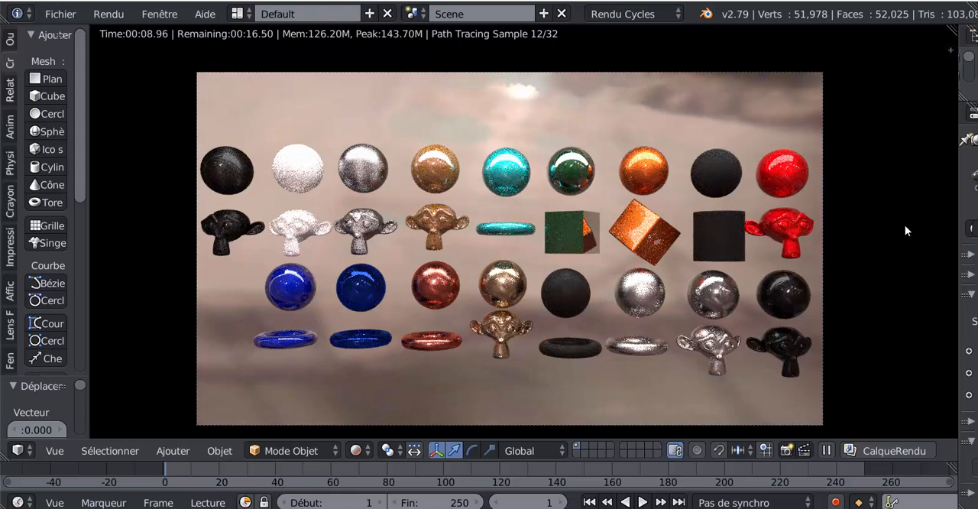
middle_click_drag(894, 236, 889, 227, "shift")
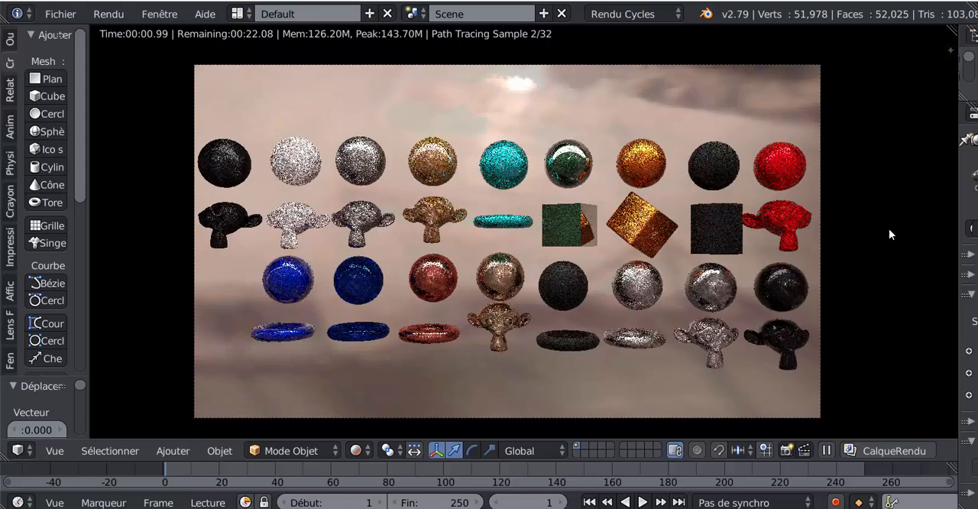